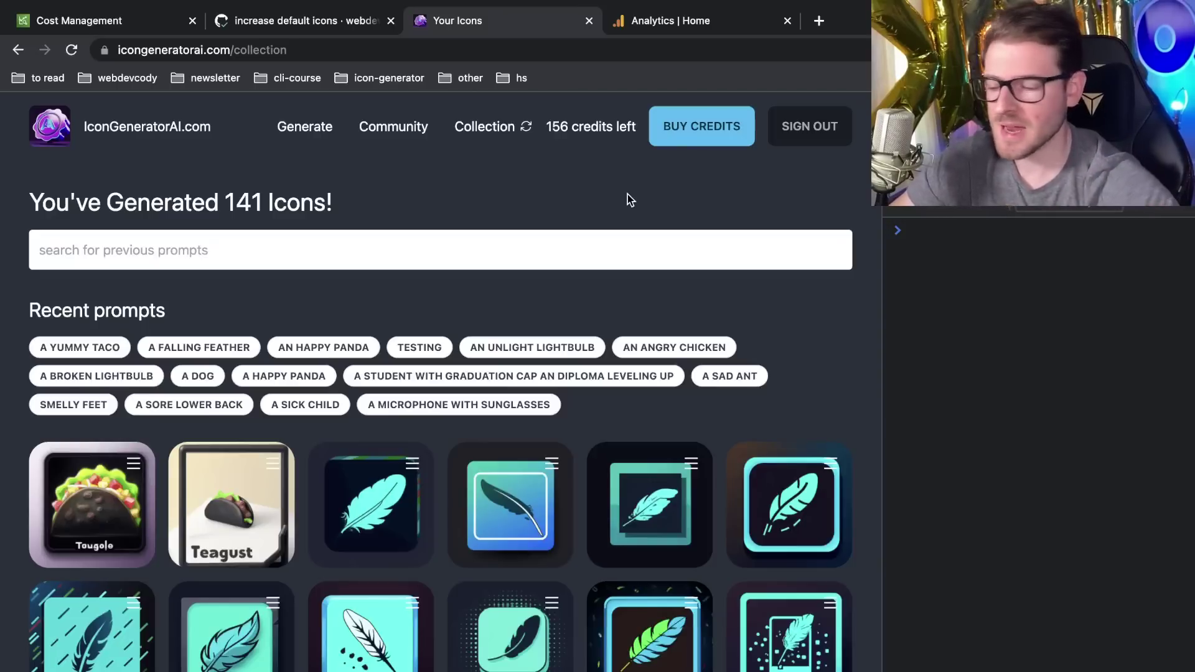
Return from the 141-icon collection to the IconGeneratorAI.com home page via the header logo
click(113, 133)
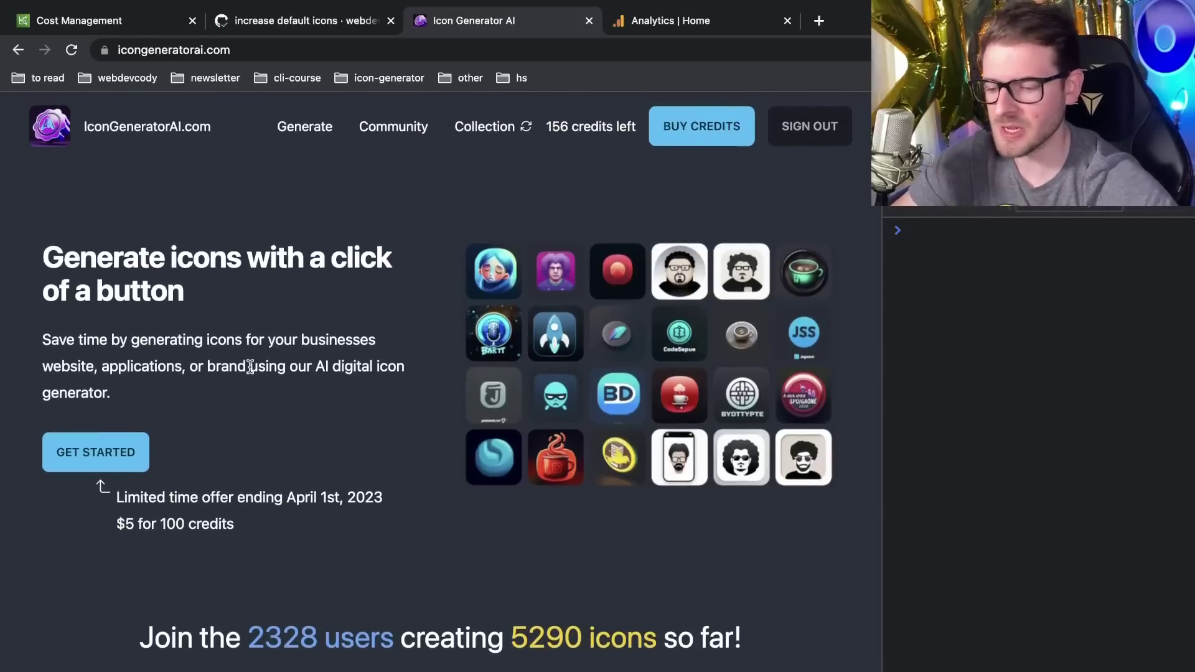
scroll(278, 413, down, 5)
scroll(277, 413, up, 3)
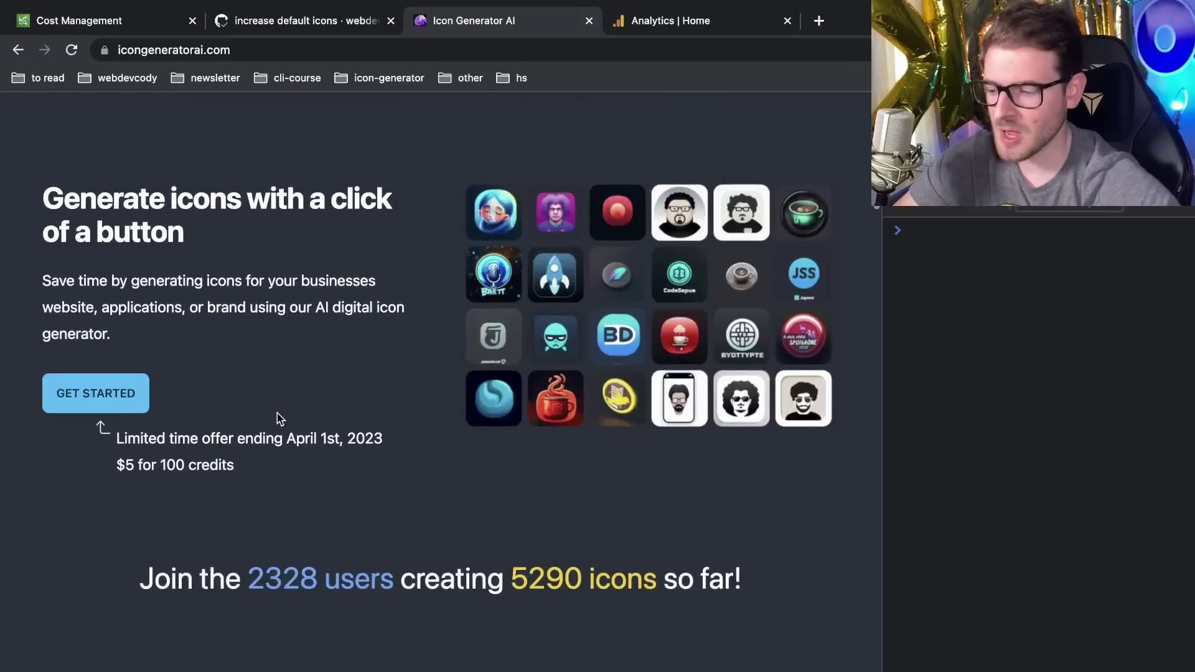
key(super+shift+4)
drag(197, 341, 8, 459)
scroll(264, 481, down, 7)
scroll(268, 486, down, 2)
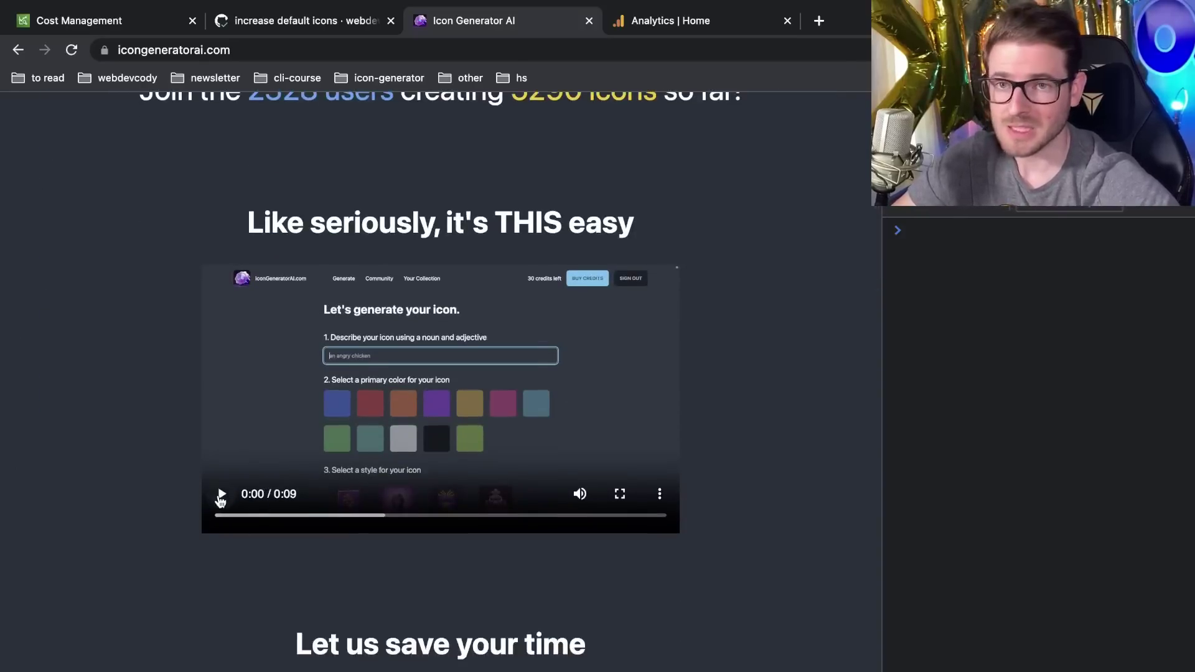
scroll(221, 498, down, 20)
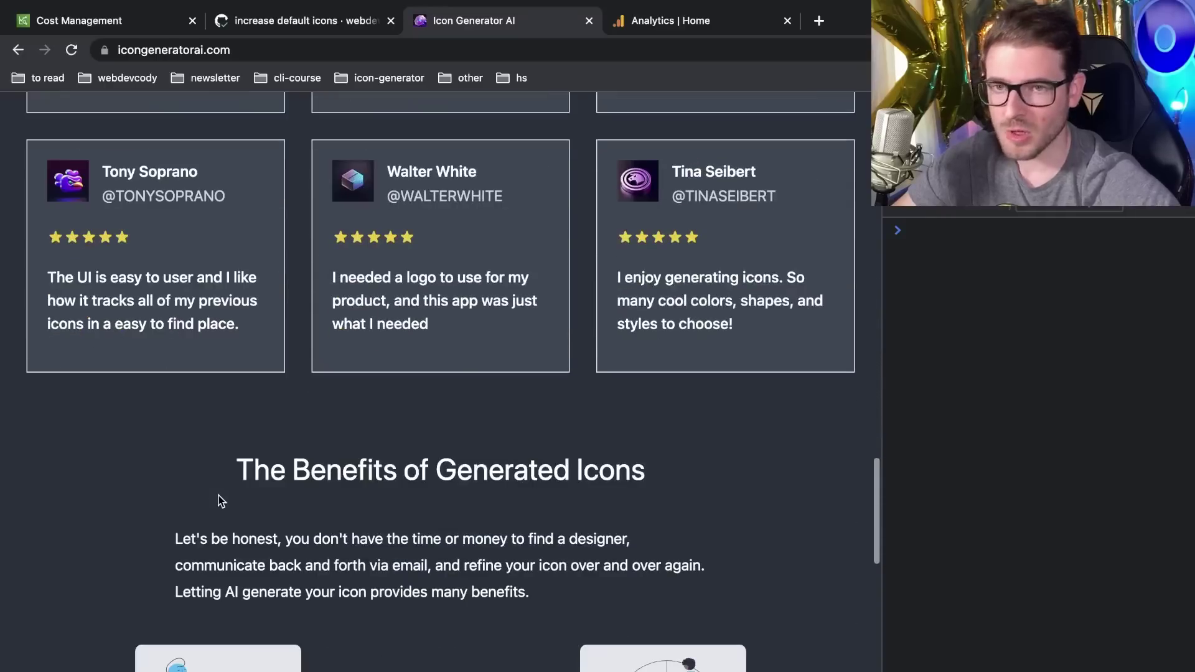
scroll(221, 501, down, 10)
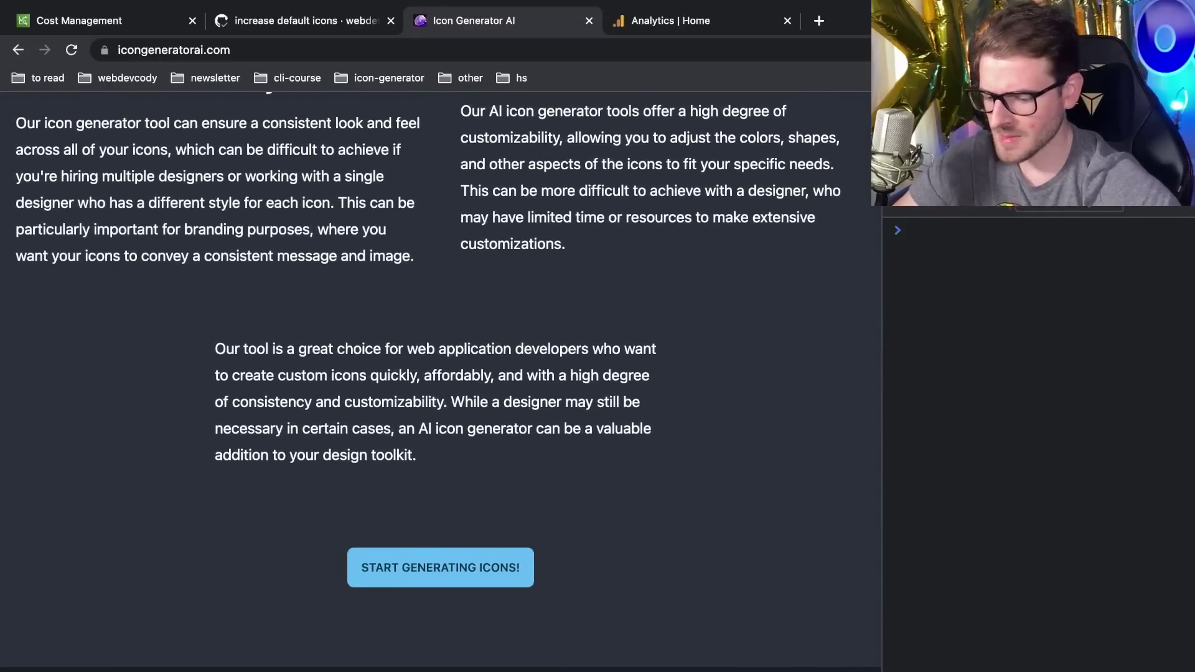
scroll(644, 564, up, 20)
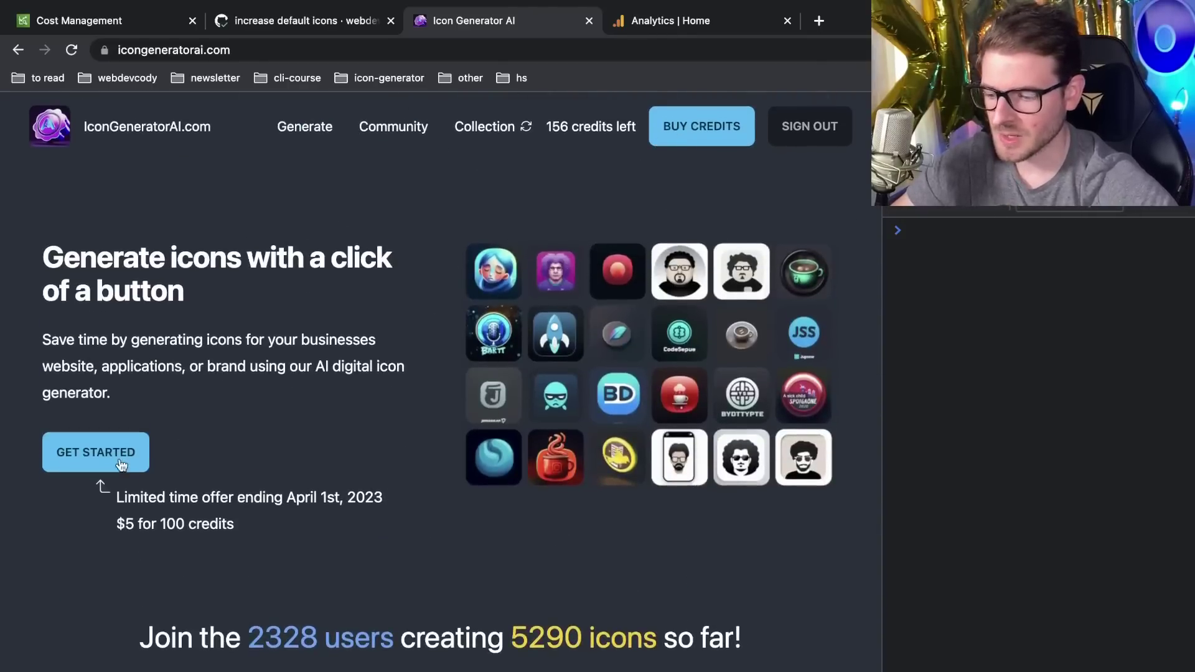
Browse the GET STARTED generate form and the Community icons, then return to the 141-icon Collection
click(115, 465)
scroll(463, 336, down, 15)
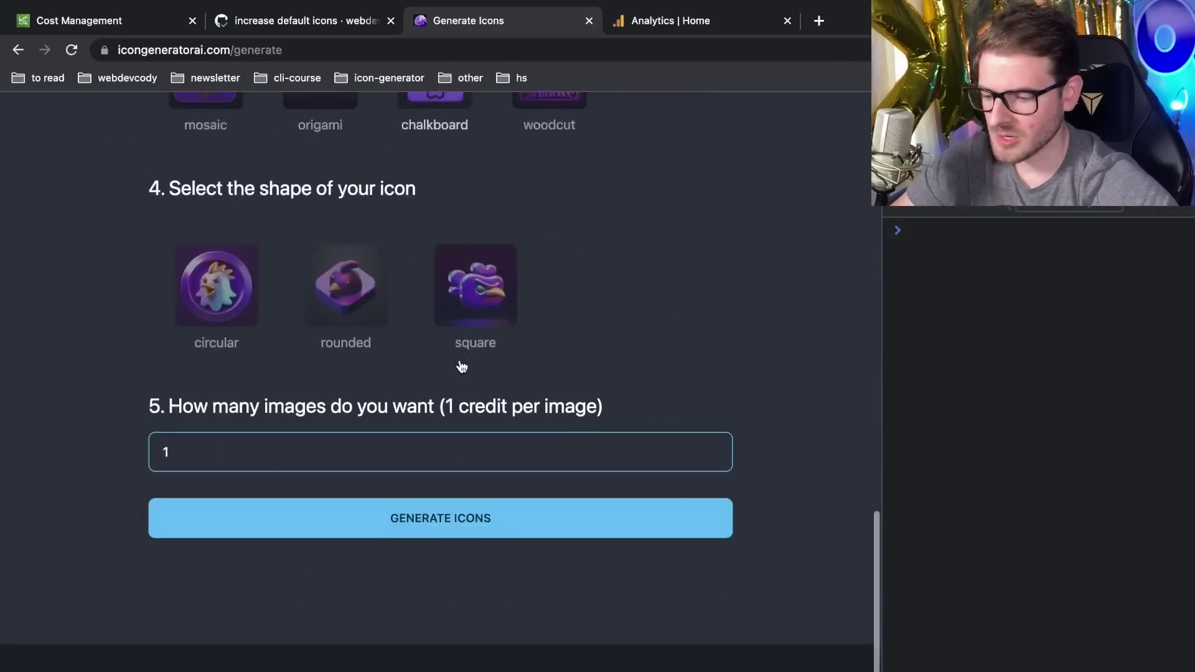
scroll(461, 366, up, 7)
scroll(461, 366, down, 7)
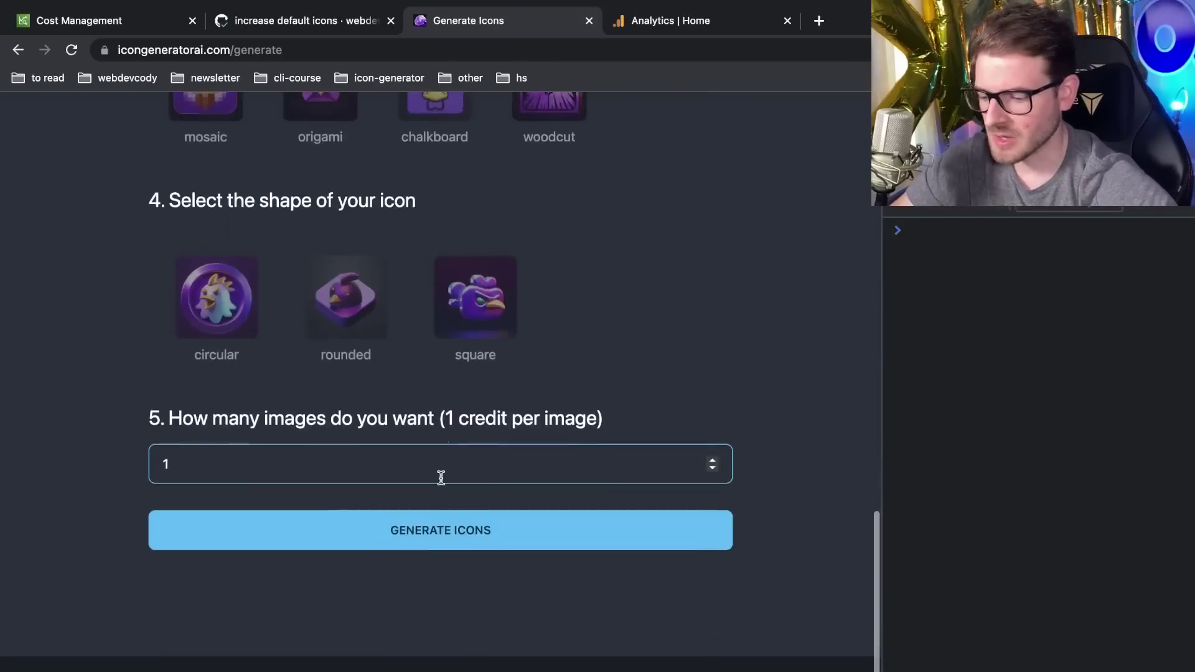
scroll(459, 378, up, 3)
scroll(459, 377, up, 12)
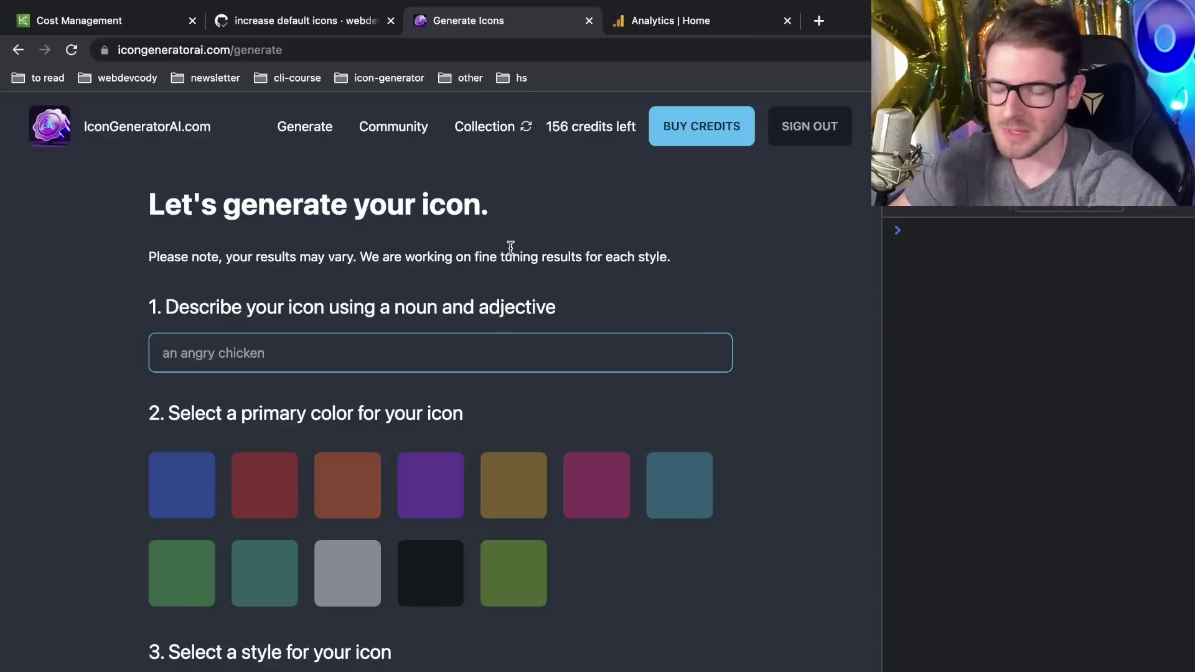
click(382, 126)
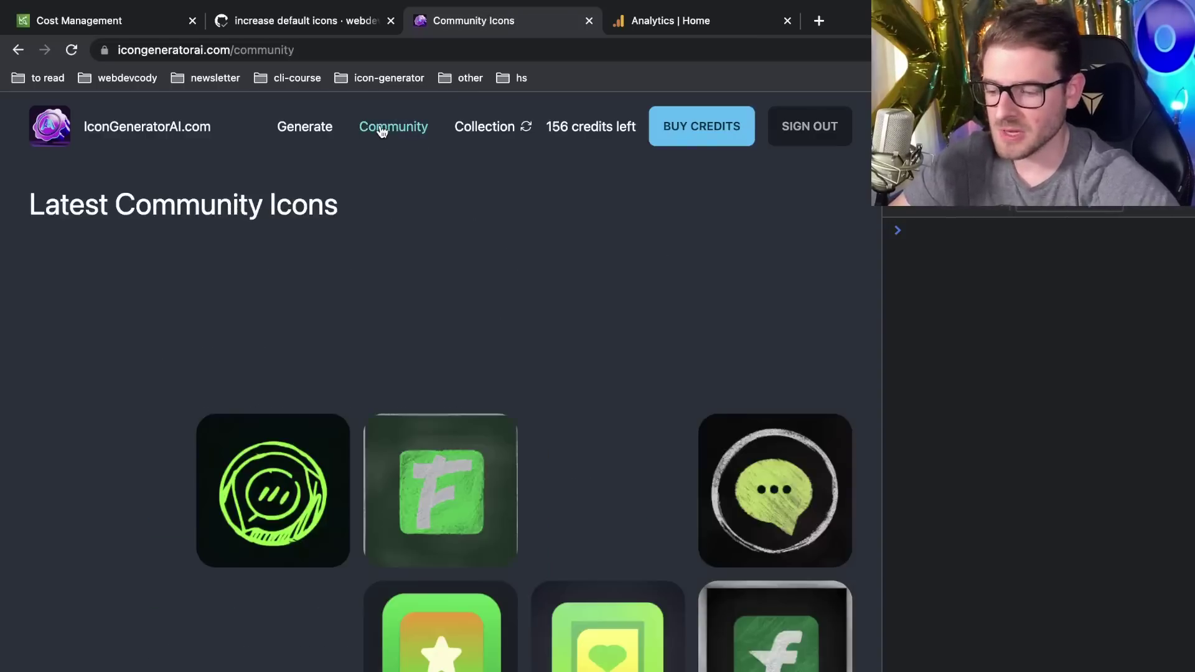
click(483, 127)
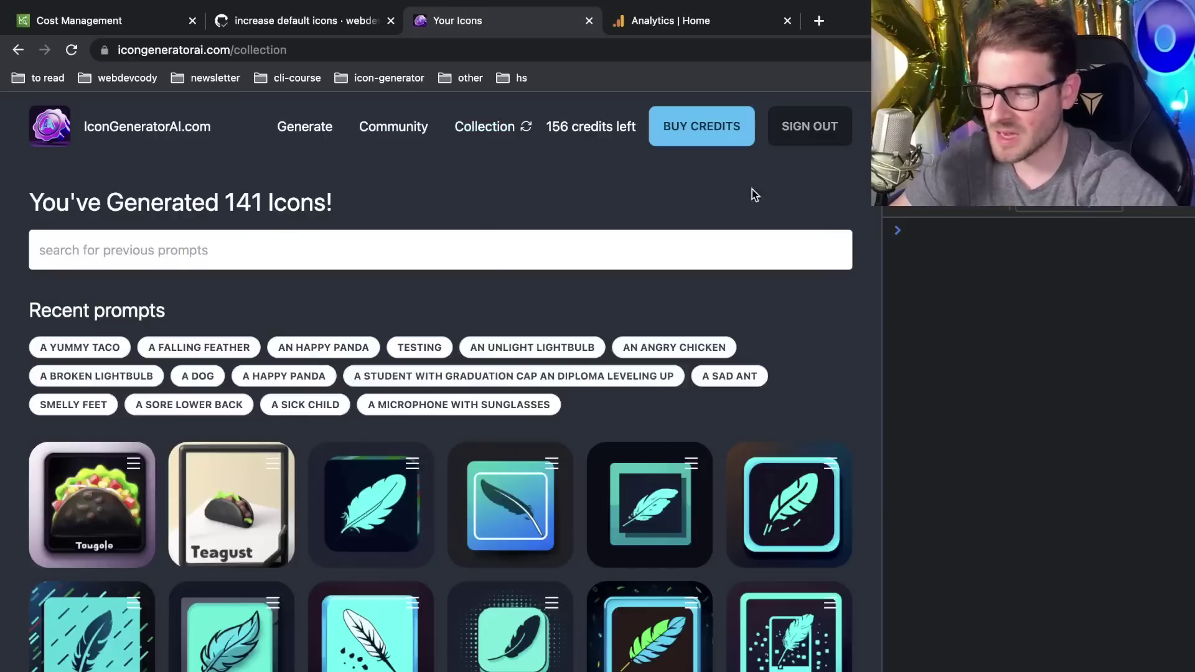
drag(862, 160, 6, 429)
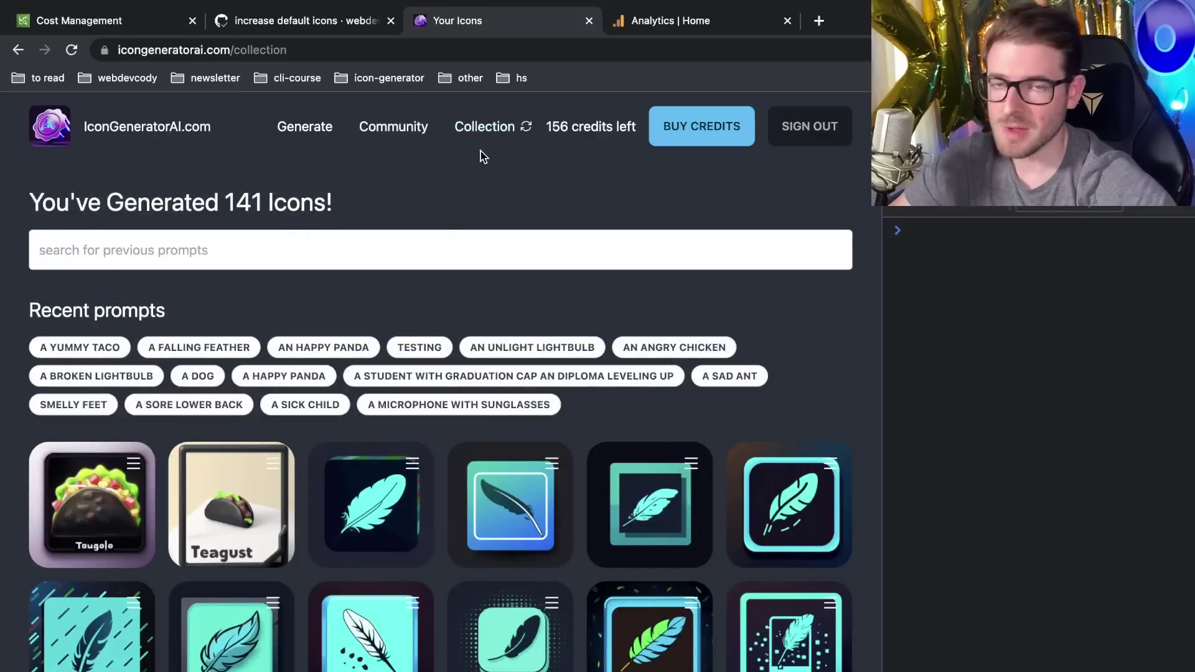
scroll(474, 259, down, 7)
scroll(474, 260, up, 7)
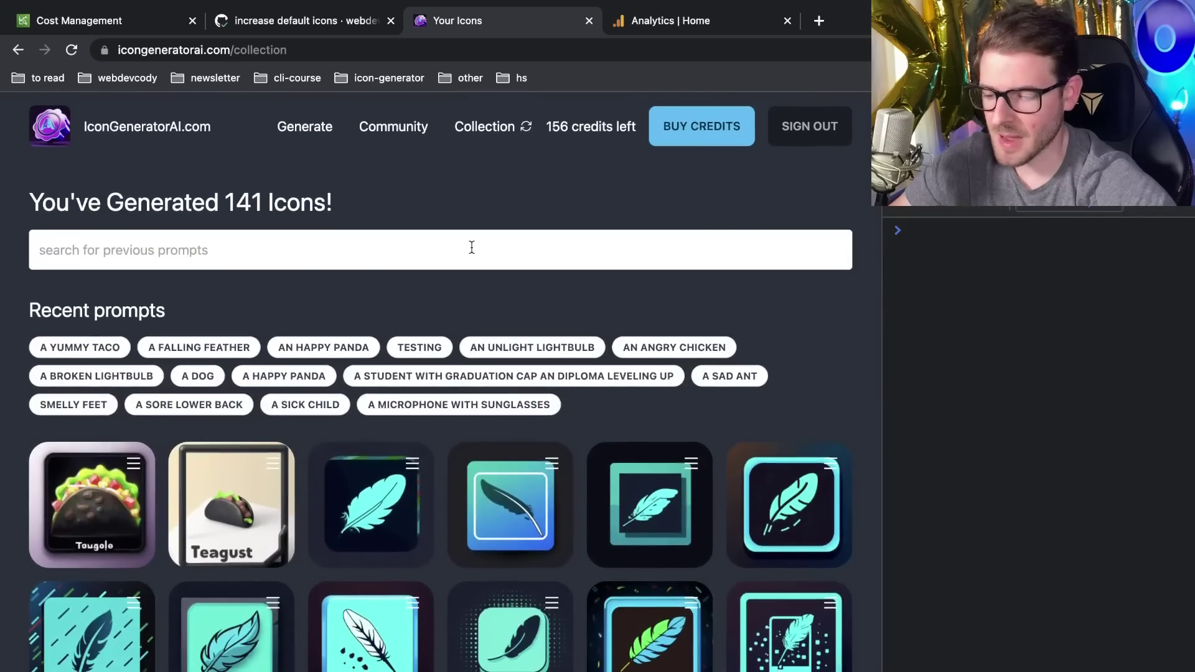
double_click(228, 202)
click(242, 202)
double_click(243, 202)
click(244, 201)
scroll(293, 317, down, 20)
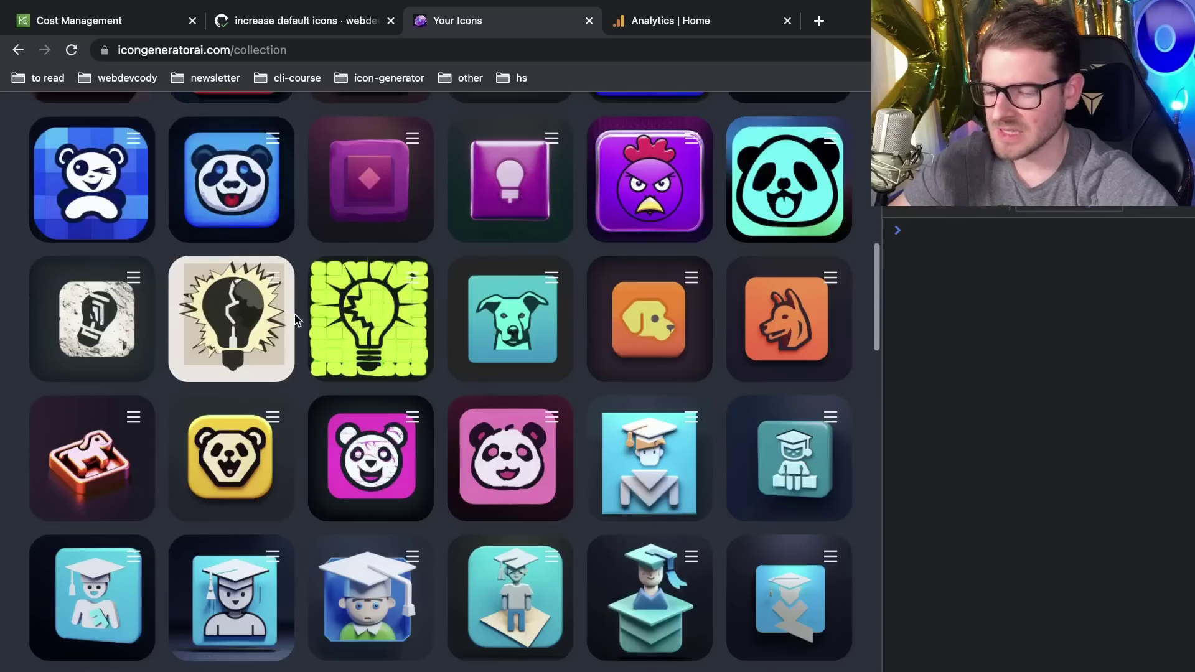
scroll(293, 315, down, 3)
scroll(294, 315, up, 15)
scroll(293, 315, up, 10)
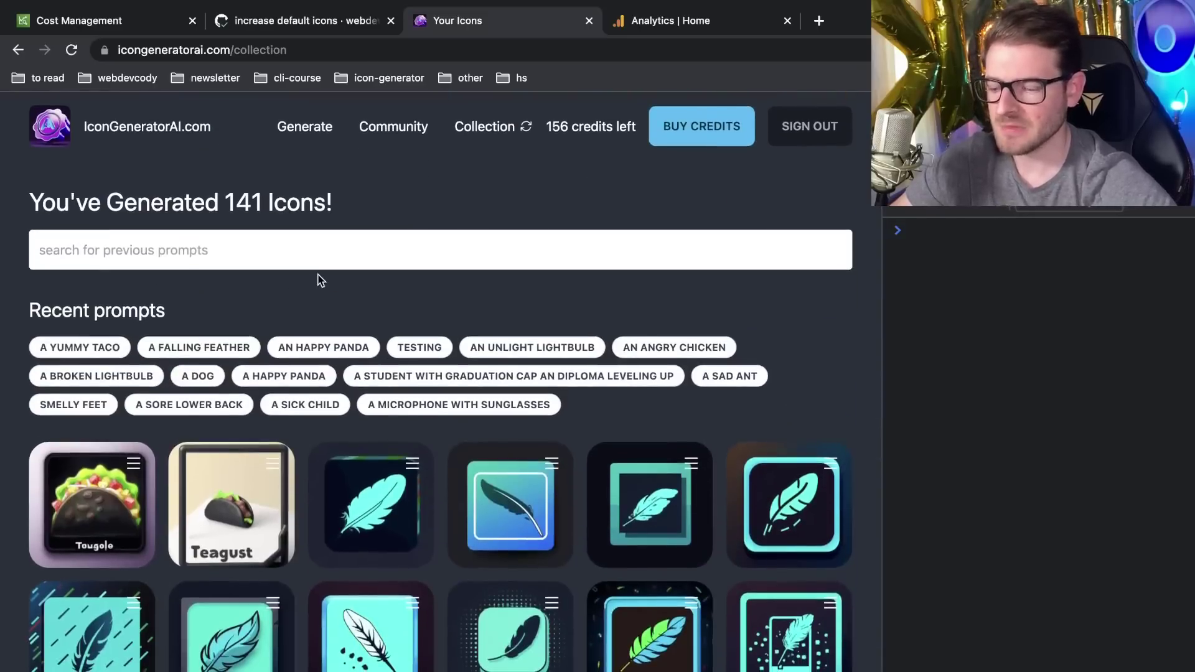
Search prompts for 'feather' and filter to the 'a falling feather' suggestion
click(164, 250)
text(feather)
click(118, 297)
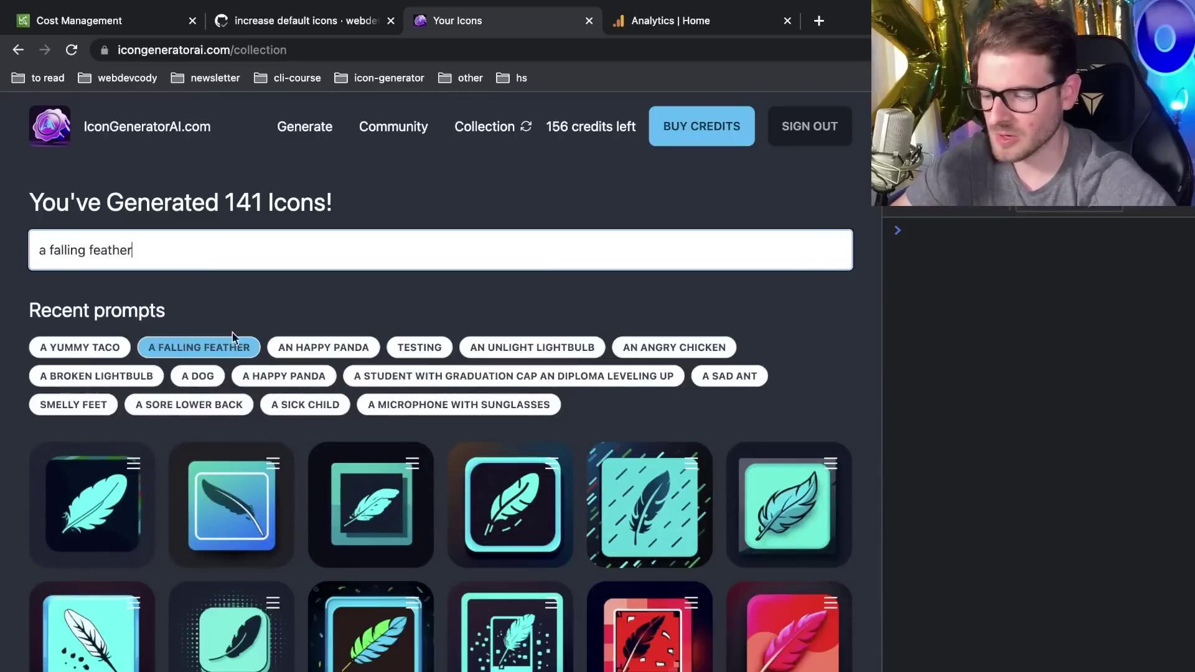
scroll(359, 389, down, 10)
scroll(360, 389, up, 10)
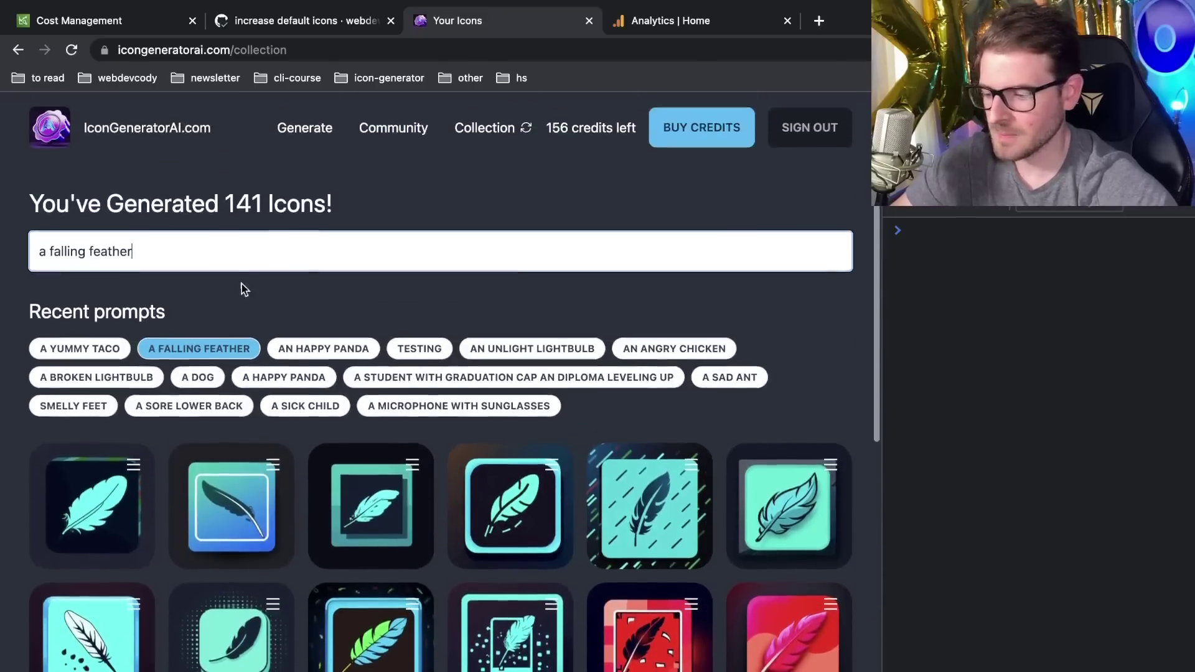
Clear the prompt search and pick 'Cupcakes' from the list to show its four icons
triple_click(227, 252)
key(BackSpace)
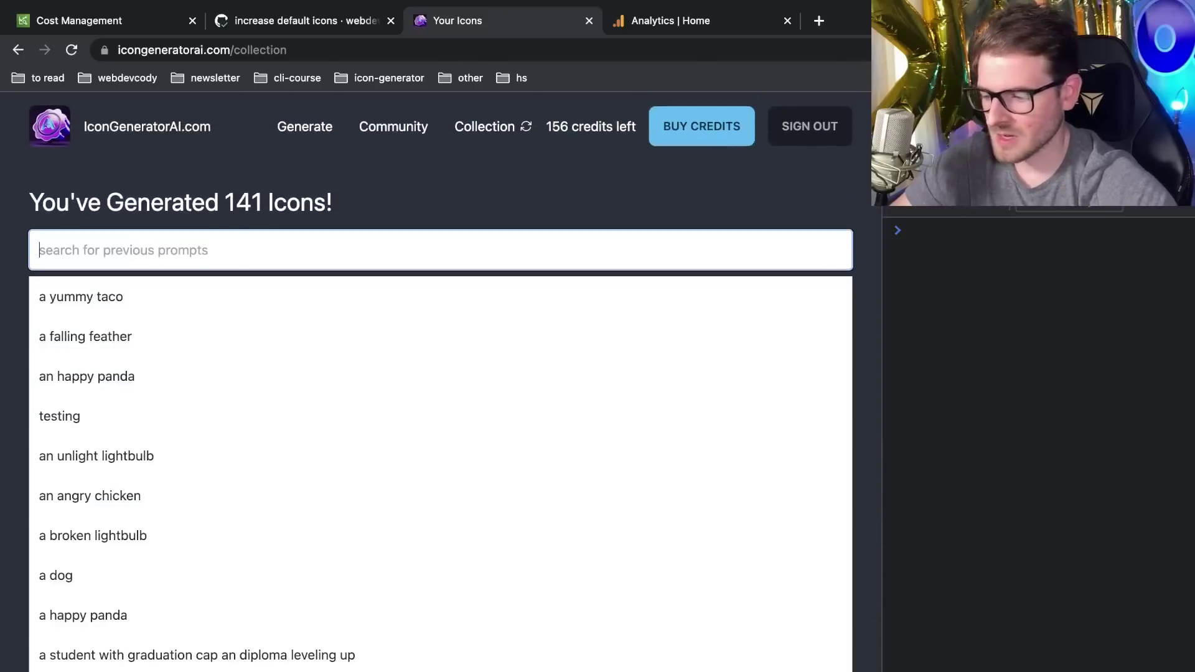
scroll(204, 476, down, 2)
scroll(203, 476, down, 20)
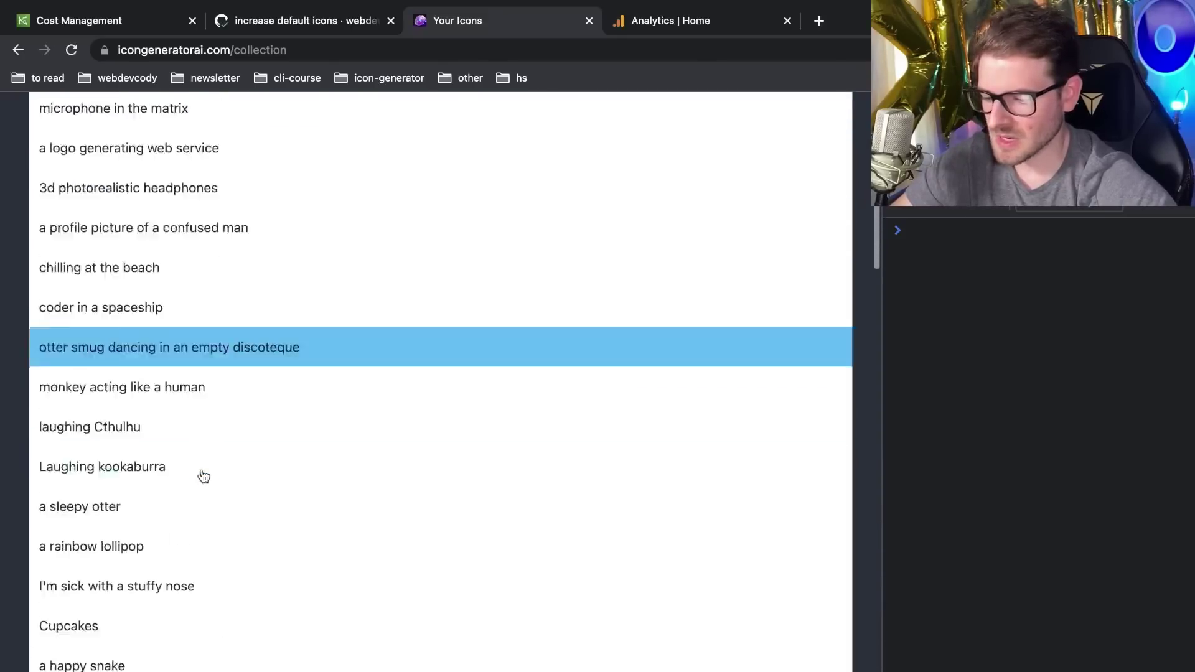
scroll(204, 476, up, 8)
scroll(162, 317, up, 11)
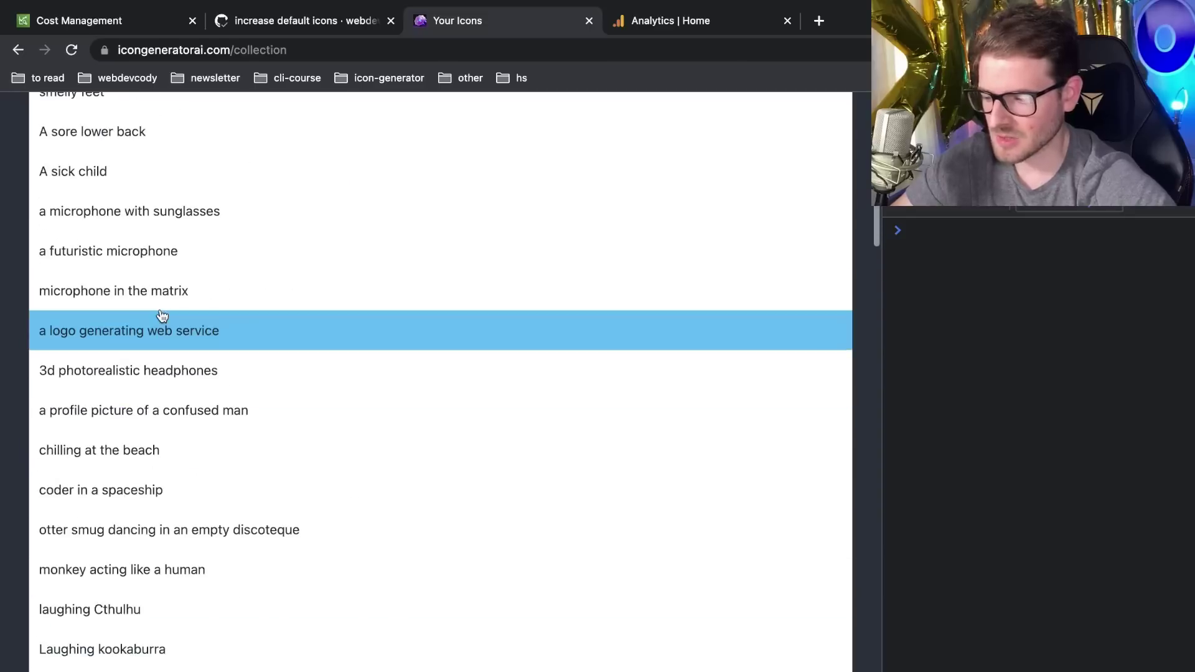
scroll(162, 317, down, 5)
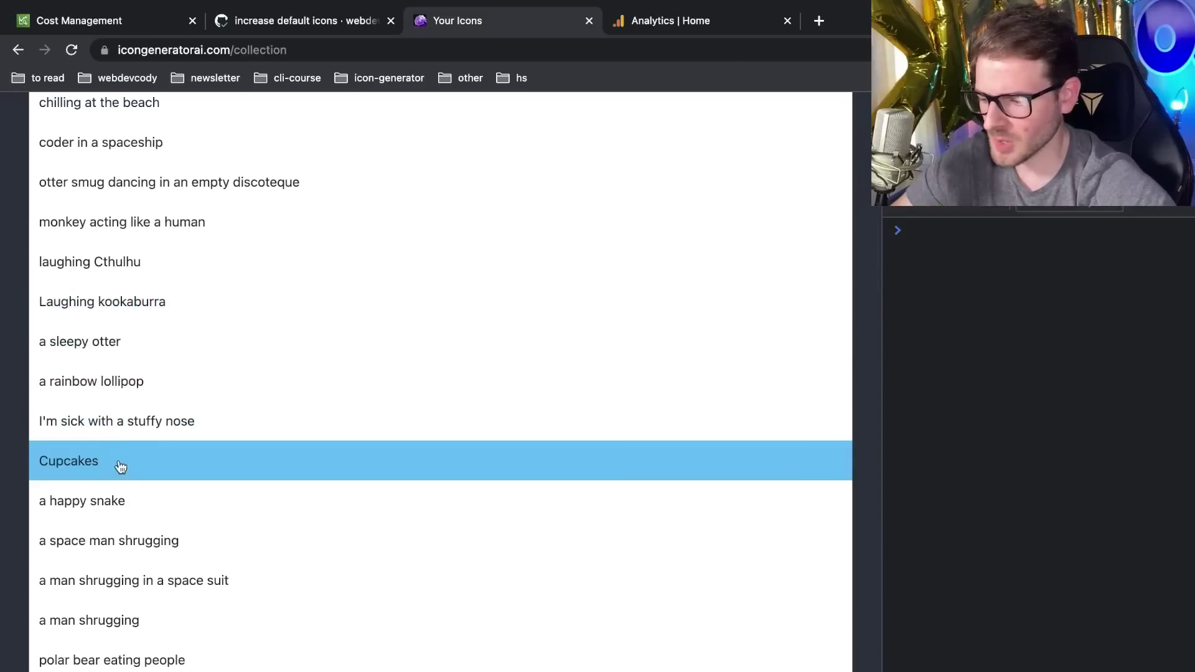
click(107, 464)
scroll(320, 366, down, 1)
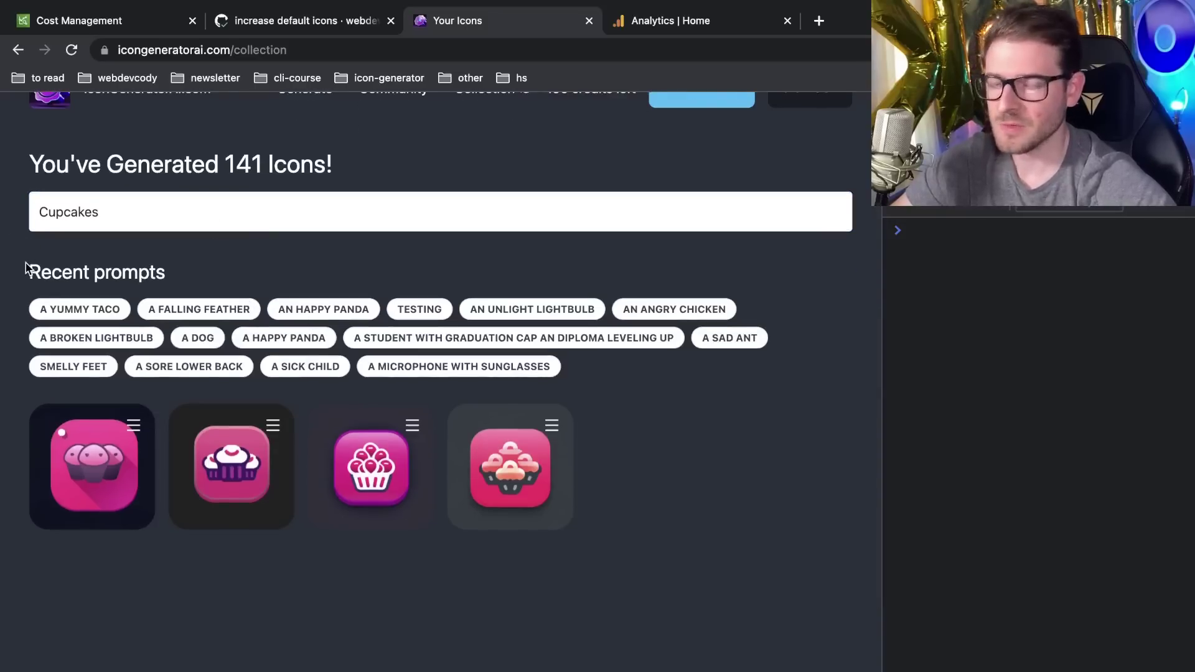
Cycle through the prompt chips 'a happy panda', 'a dog', 'a yummy taco', ending on 'an happy panda'
click(275, 341)
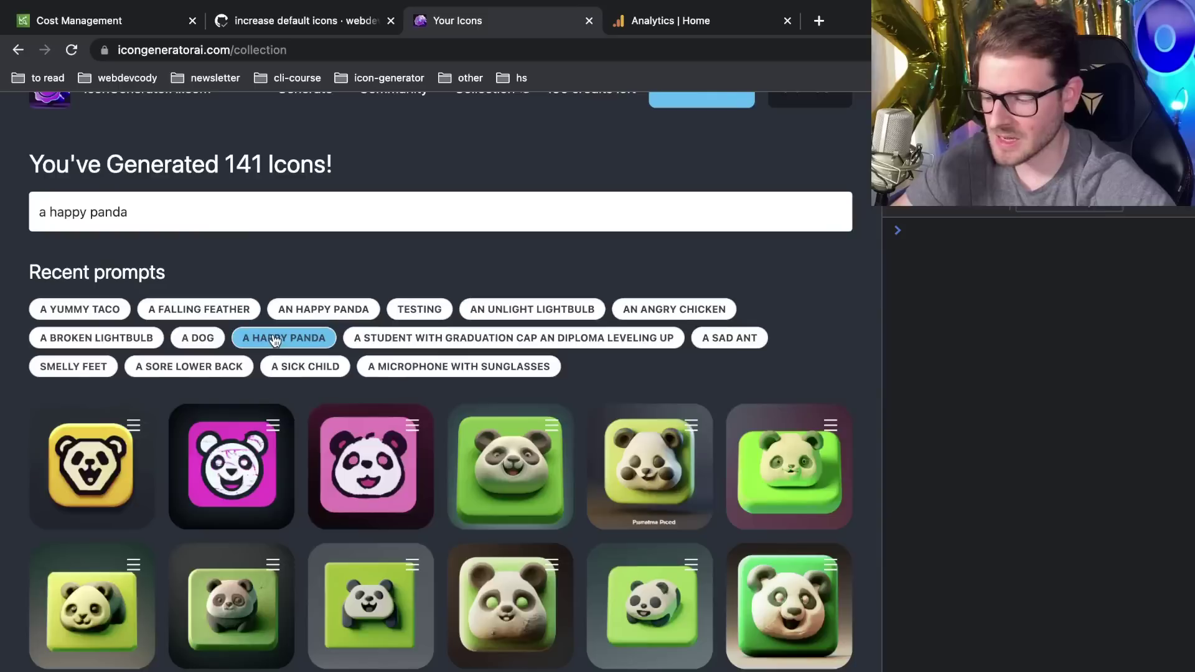
click(200, 343)
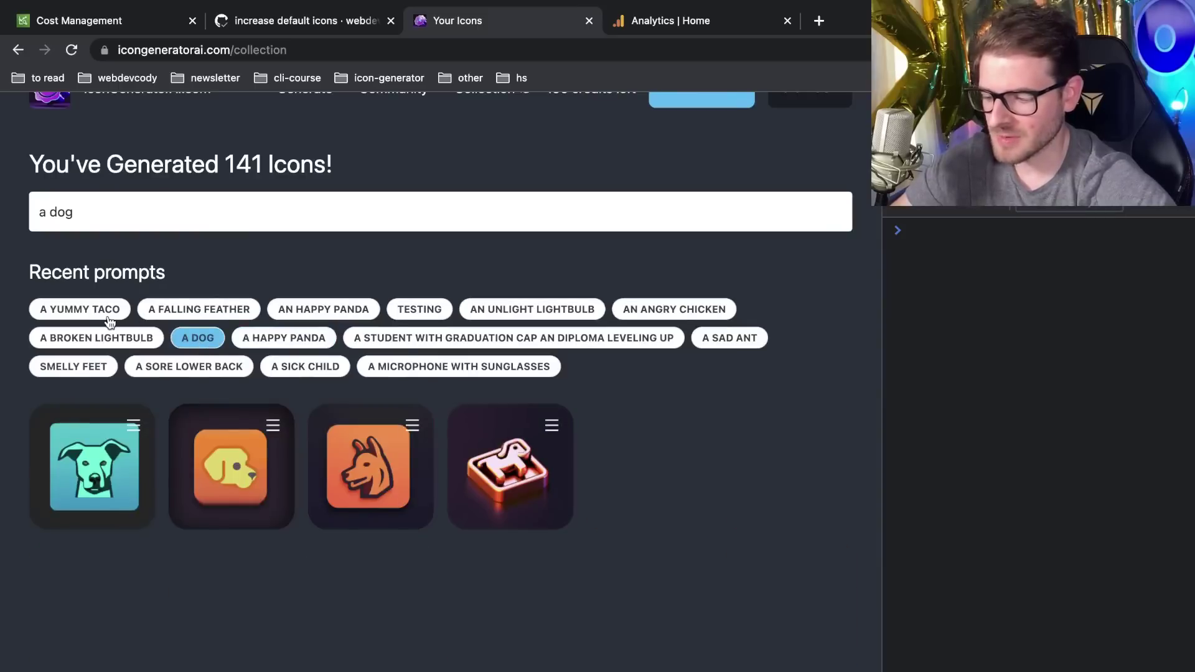
drag(702, 292, 34, 411)
click(80, 309)
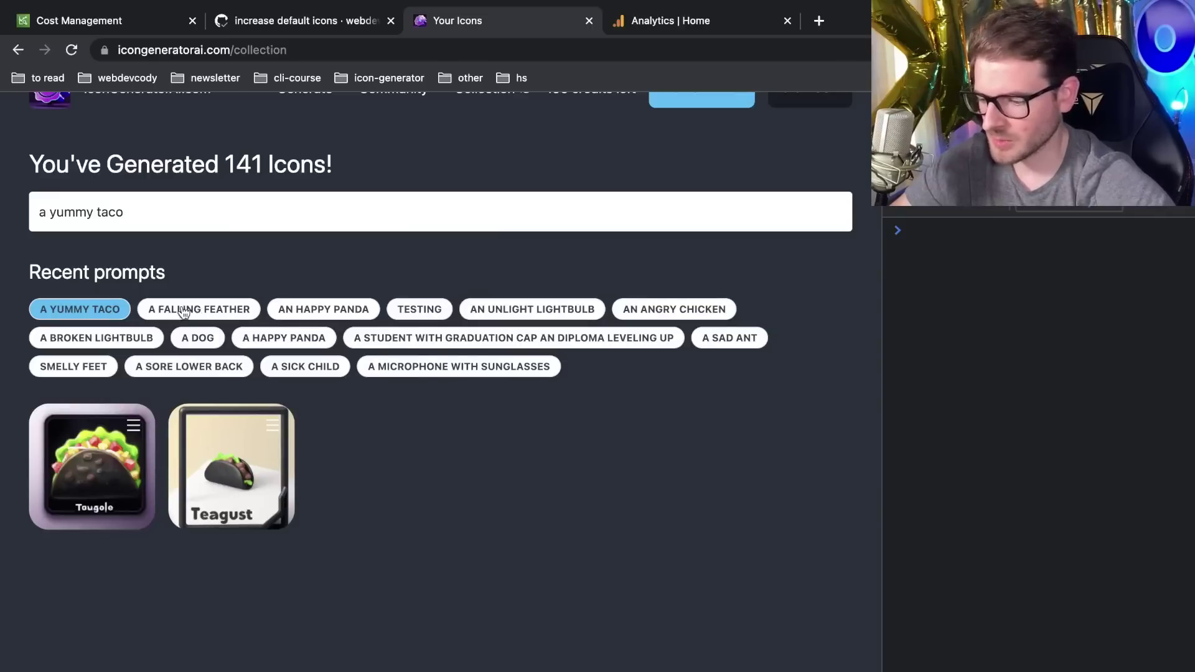
click(310, 314)
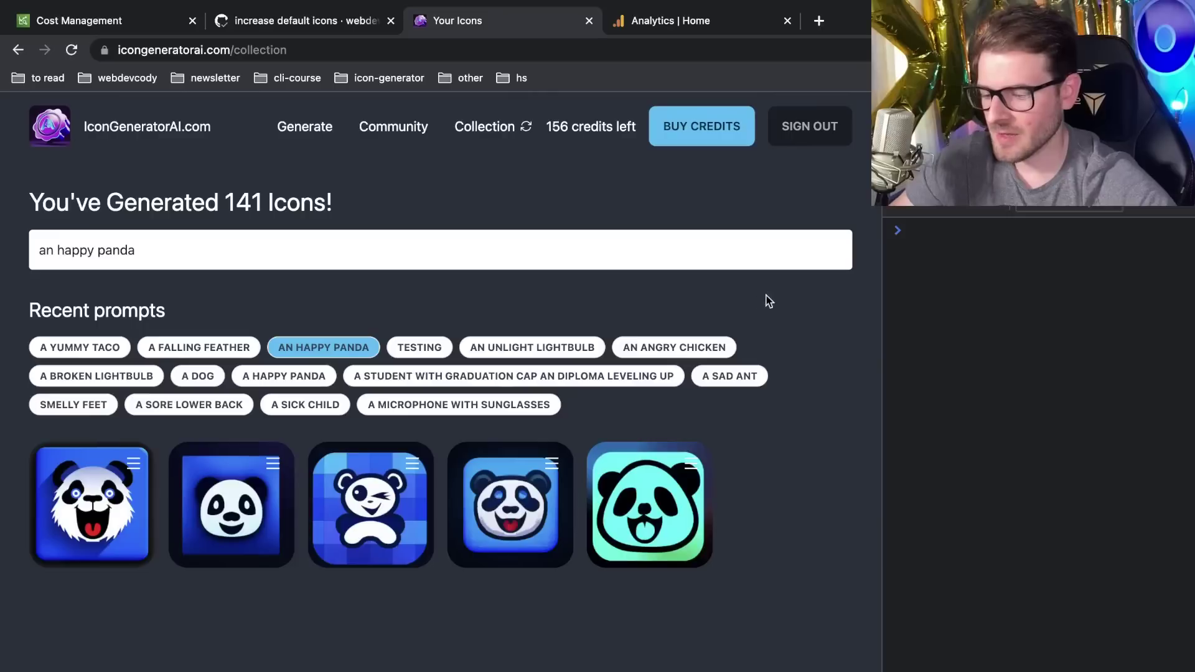
drag(772, 300, 21, 446)
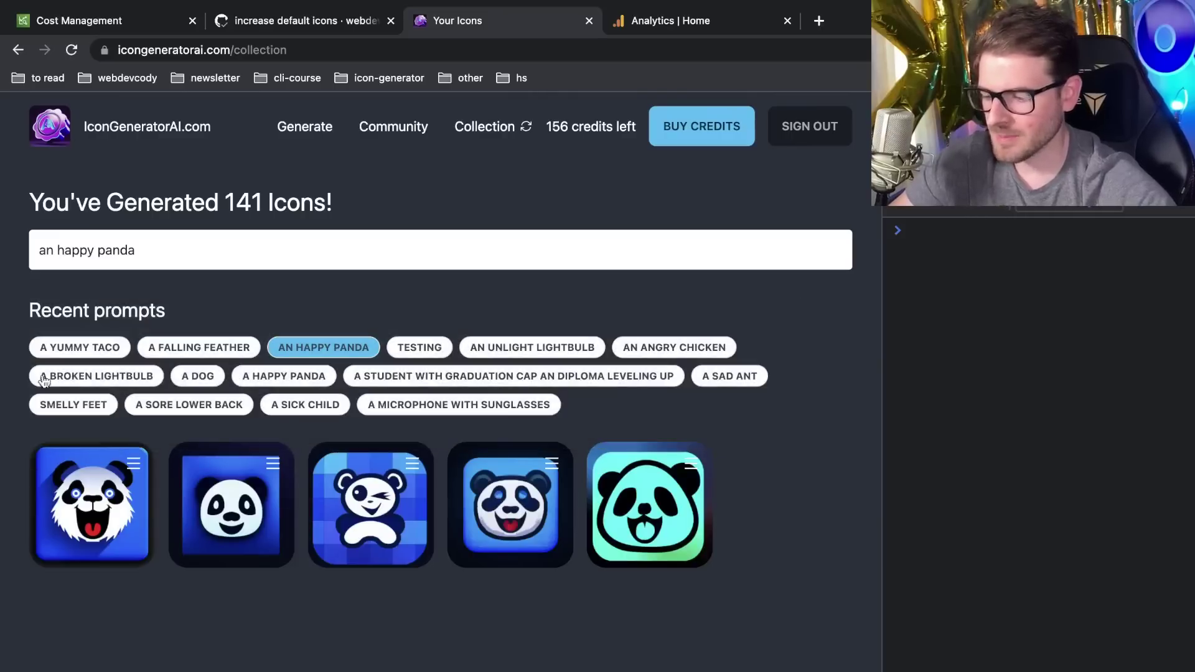
drag(855, 186, 7, 287)
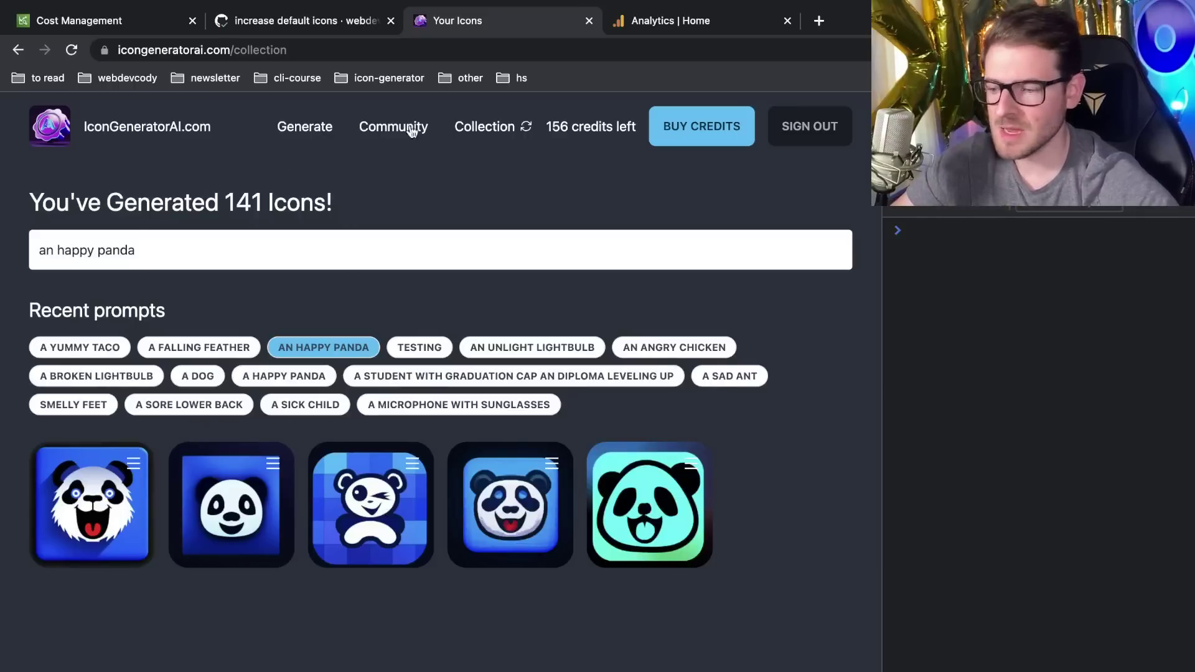
Take four region screenshots of the Recent prompts chips and panda icon grid
click(235, 42)
click(367, 213)
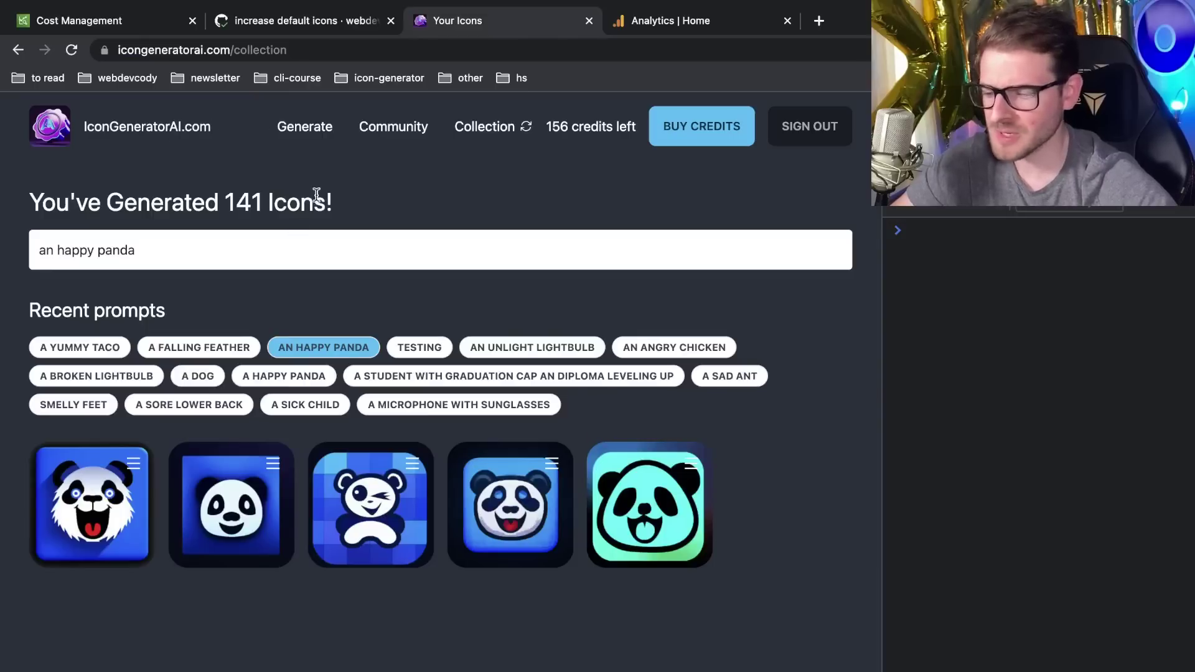
key(super+shift+4)
drag(12, 293, 830, 436)
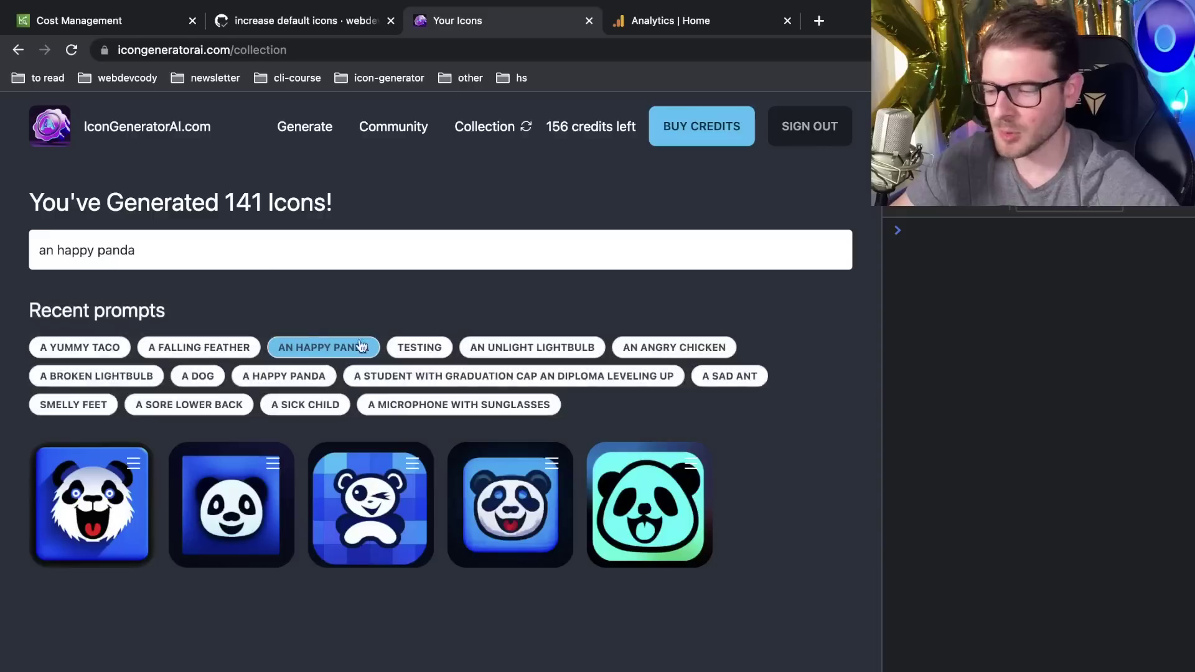
key(super+shift+4)
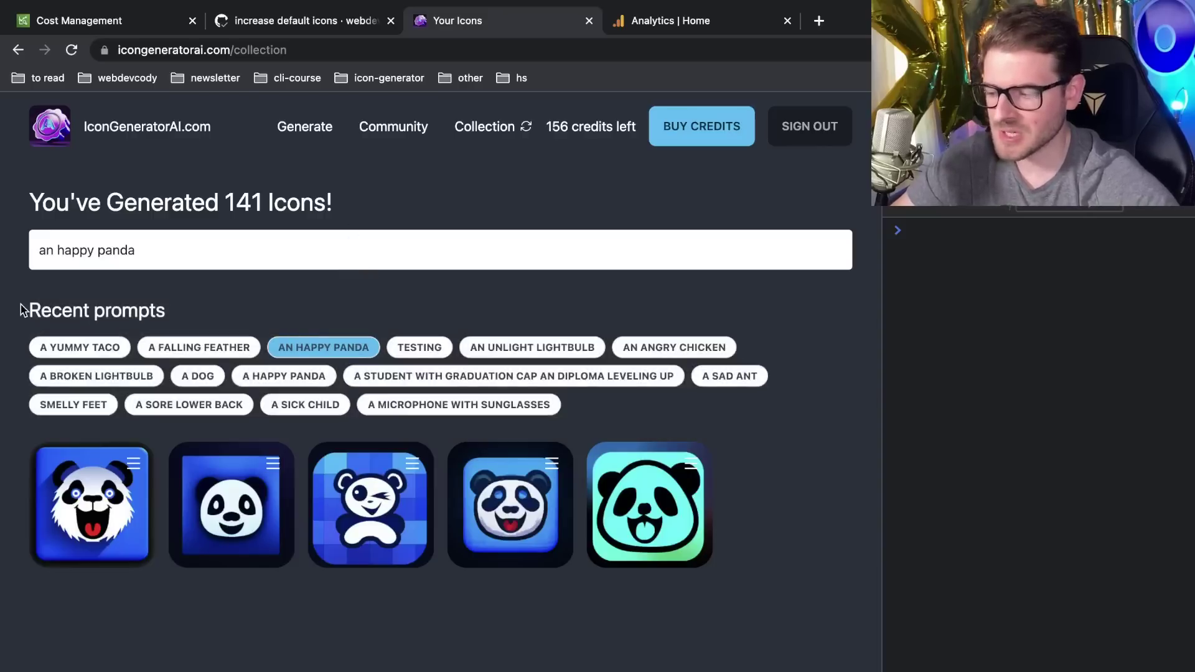
drag(20, 305, 801, 444)
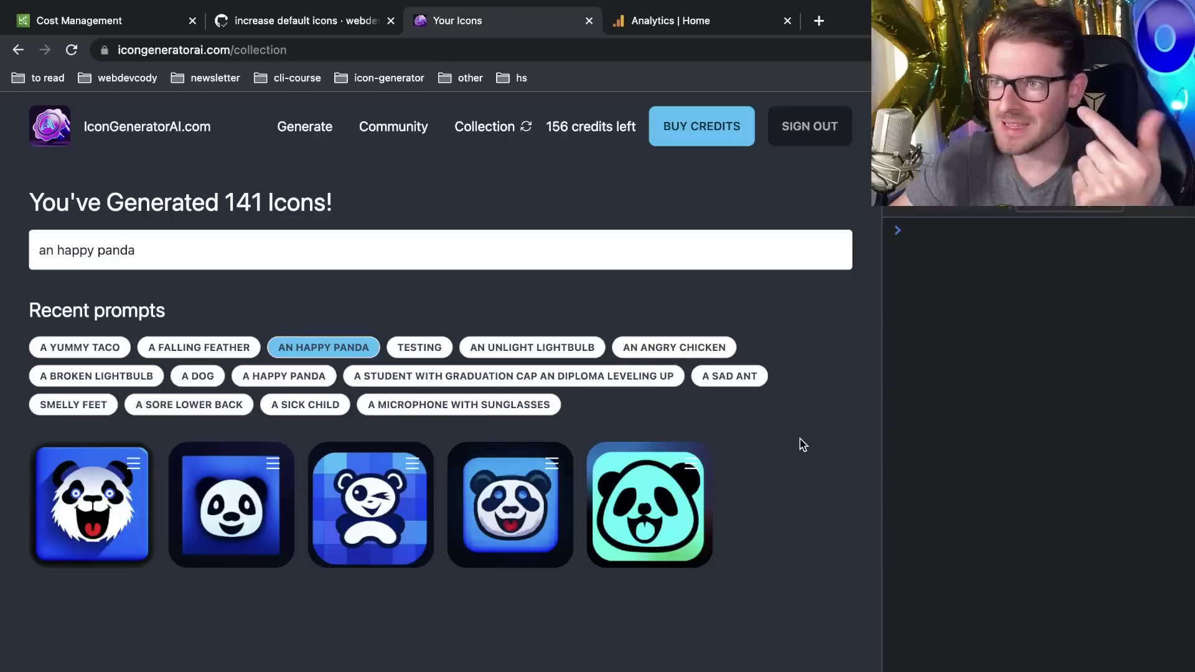
key(super+shift+4)
drag(841, 291, 17, 442)
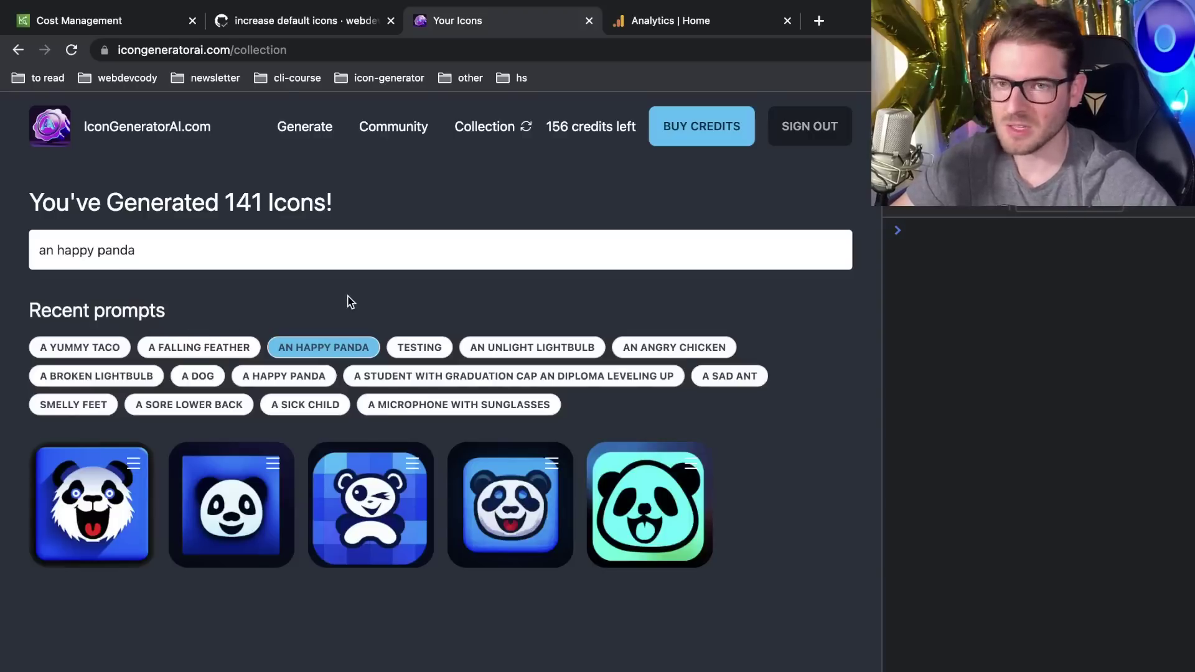
key(super+shift+4)
drag(814, 288, 7, 454)
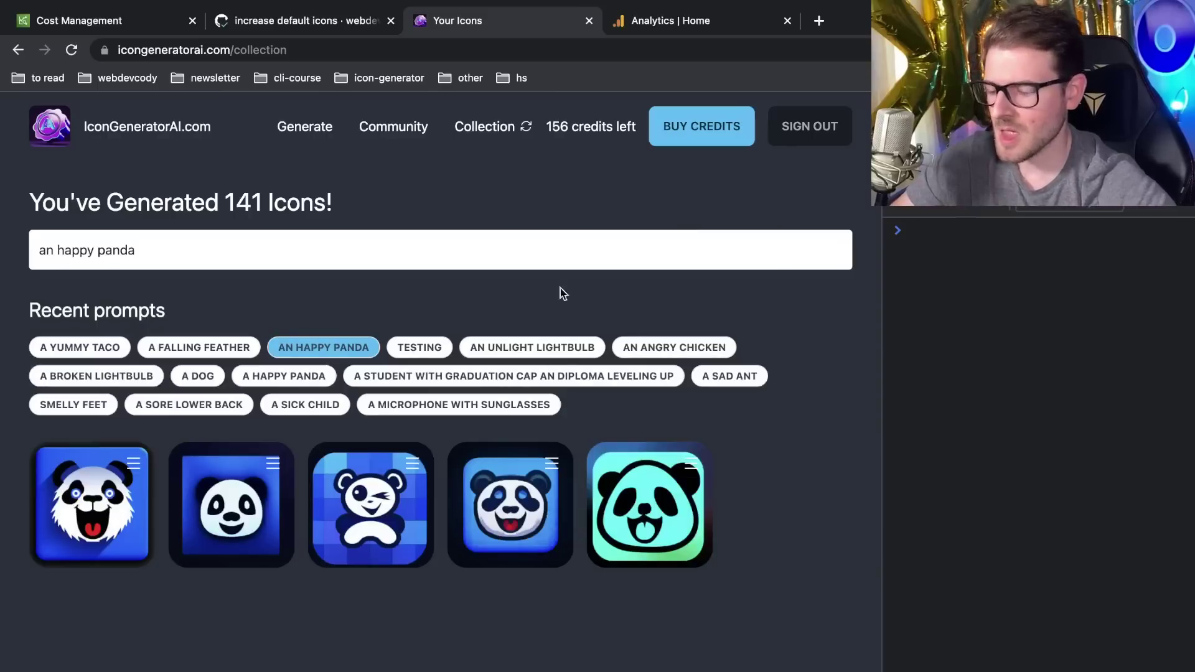
Select then deselect the 'an happy panda' prompt text, and screenshot the prompts and panda icons
triple_click(169, 252)
click(156, 253)
triple_click(166, 249)
click(173, 300)
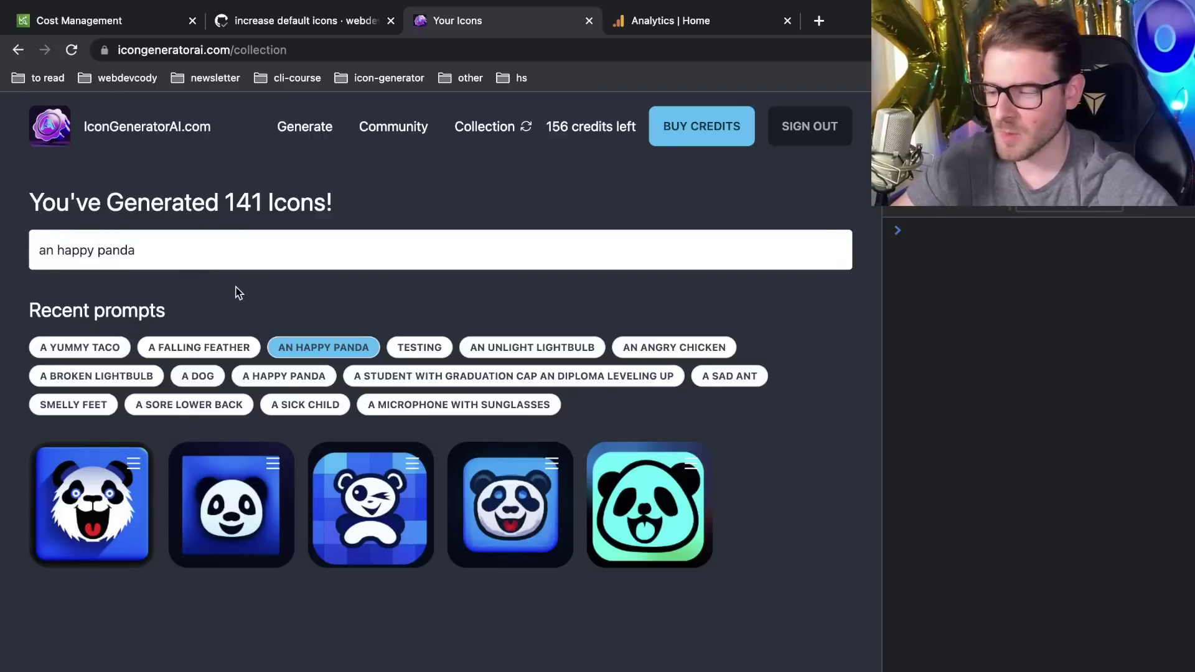
scroll(251, 367, down, 4)
scroll(295, 442, up, 5)
scroll(295, 442, down, 1)
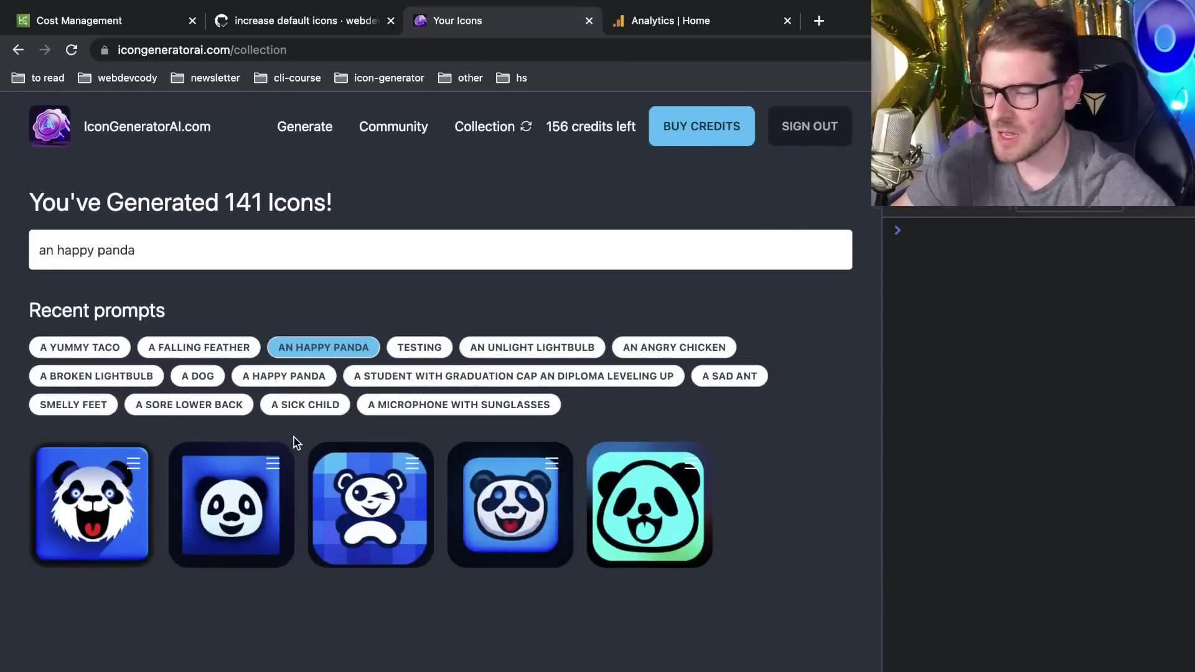
scroll(283, 493, down, 4)
scroll(283, 494, up, 4)
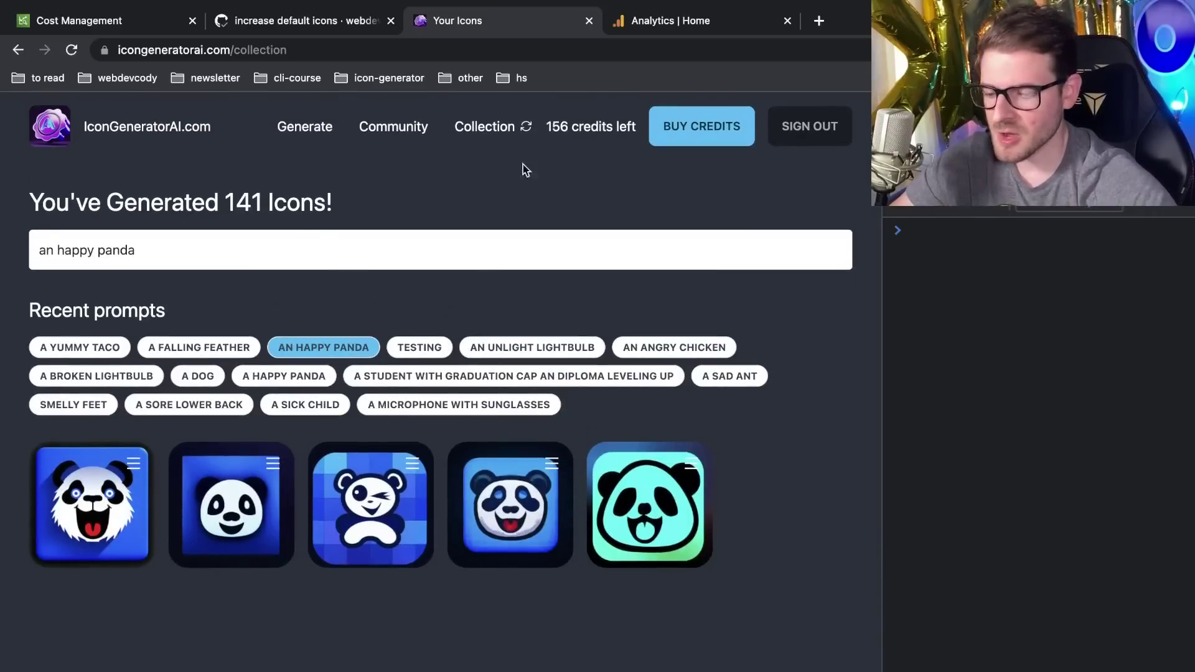
key(super+shift+4)
drag(848, 150, 126, 382)
Dismiss the first panda icon's options menu and switch to the Google Analytics Home tab
scroll(127, 382, down, 2)
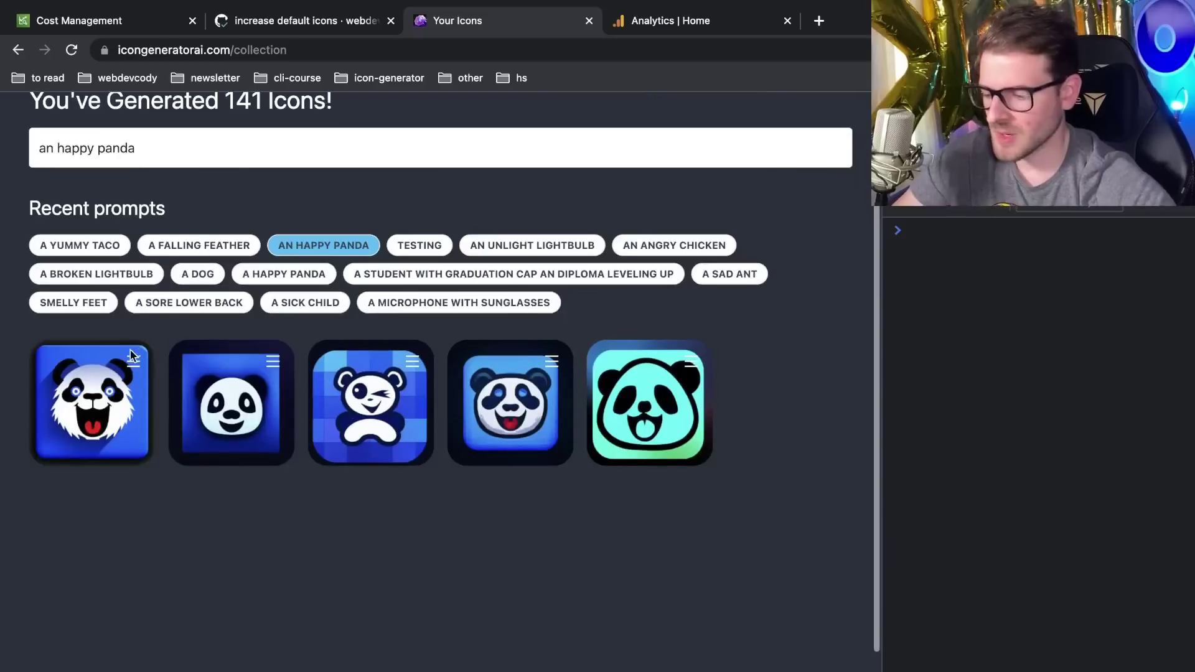
click(134, 463)
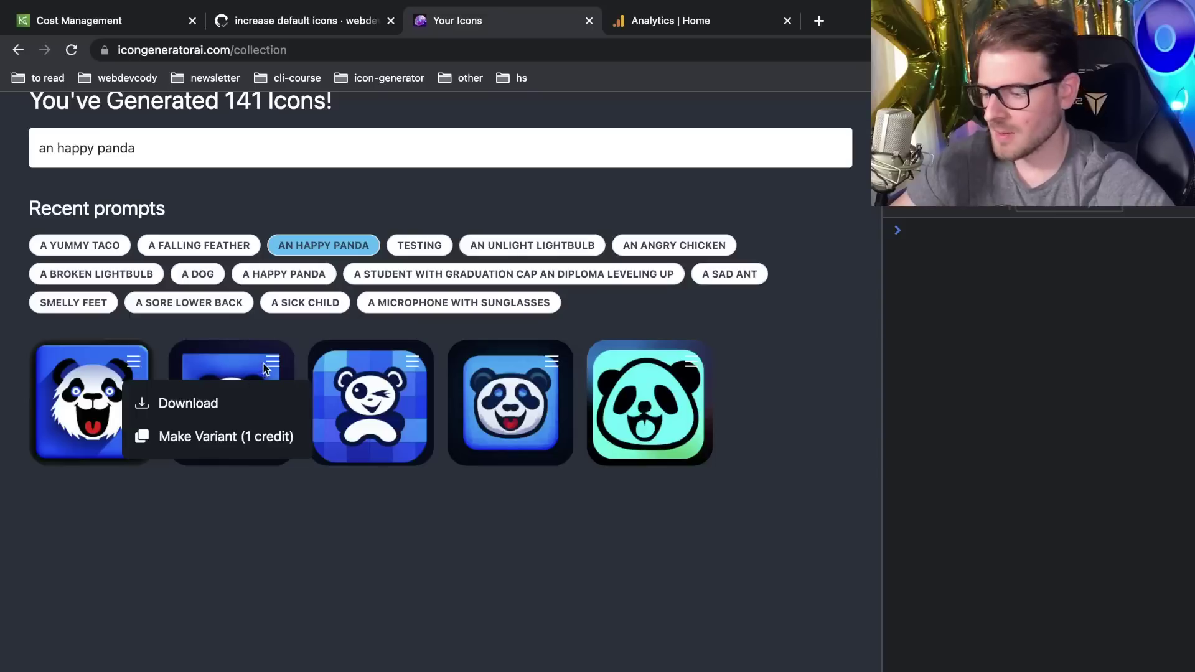
click(134, 362)
scroll(187, 349, up, 2)
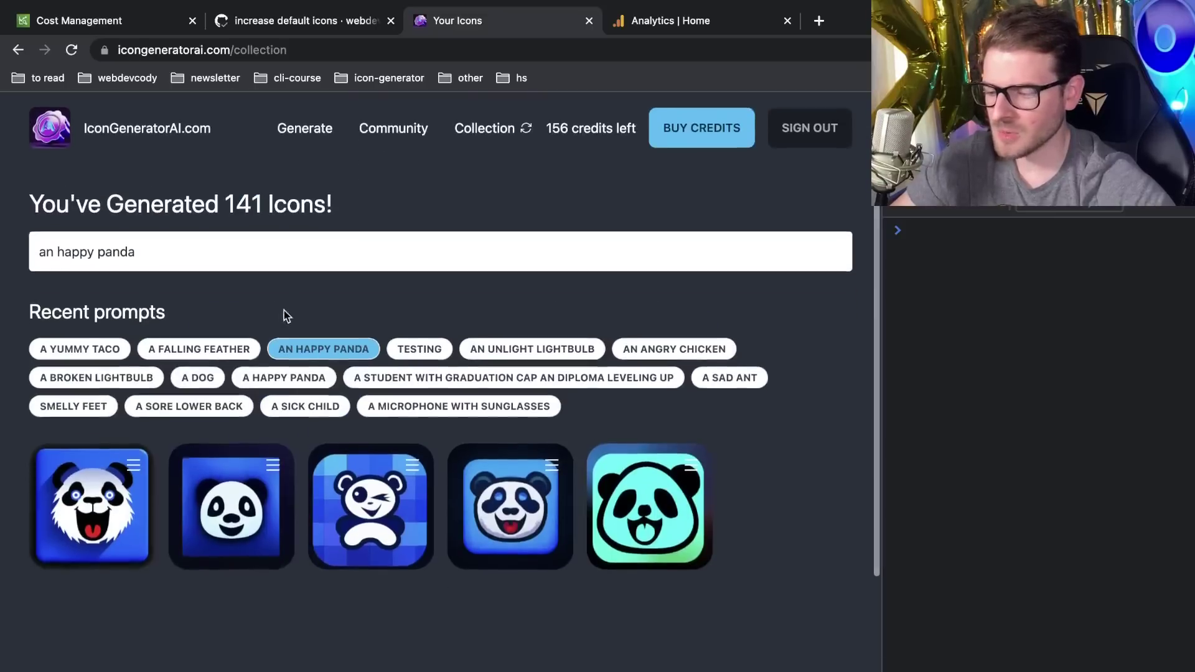
click(700, 20)
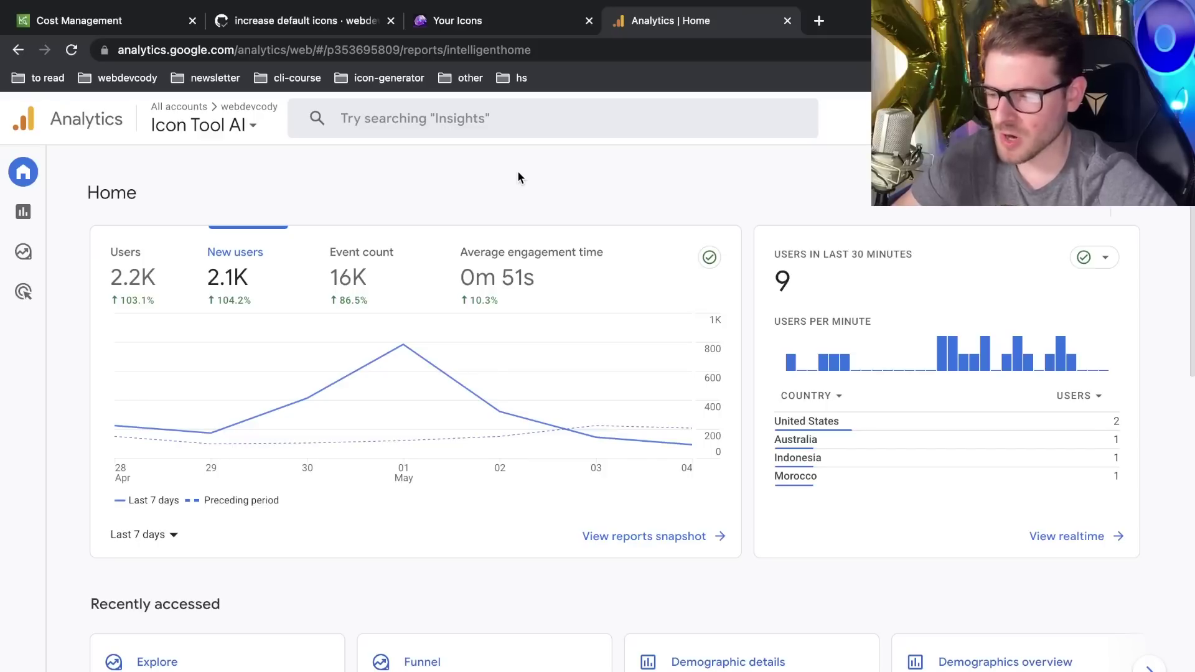
scroll(242, 249, down, 2)
scroll(249, 250, up, 2)
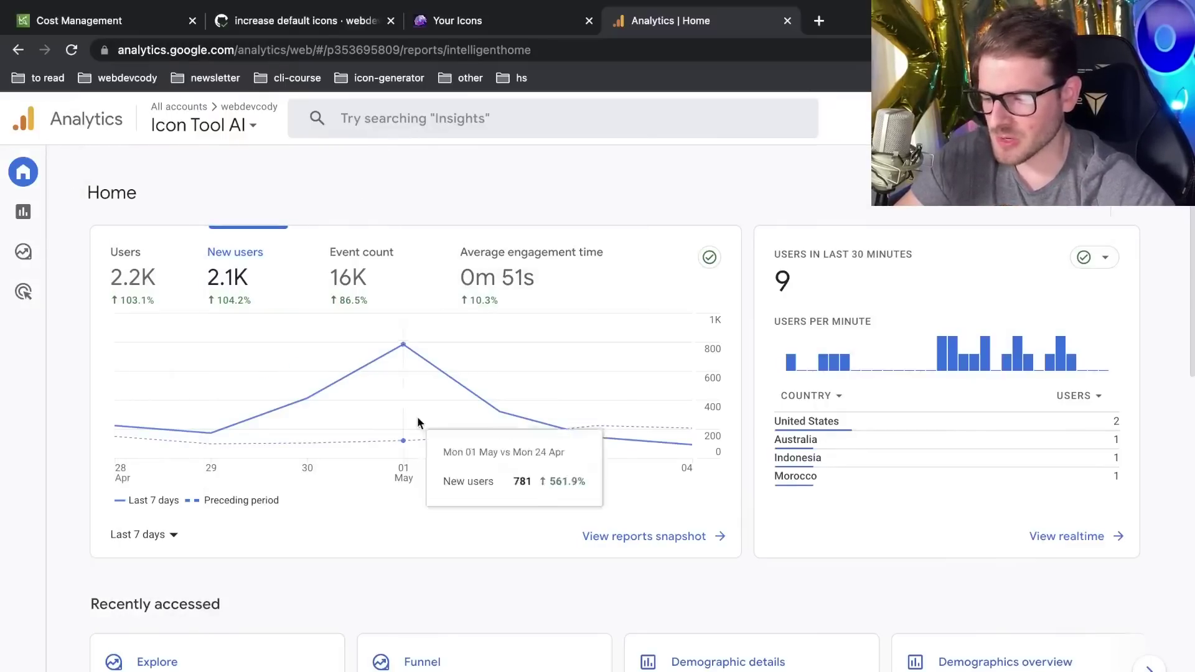
mouse_move(670, 428)
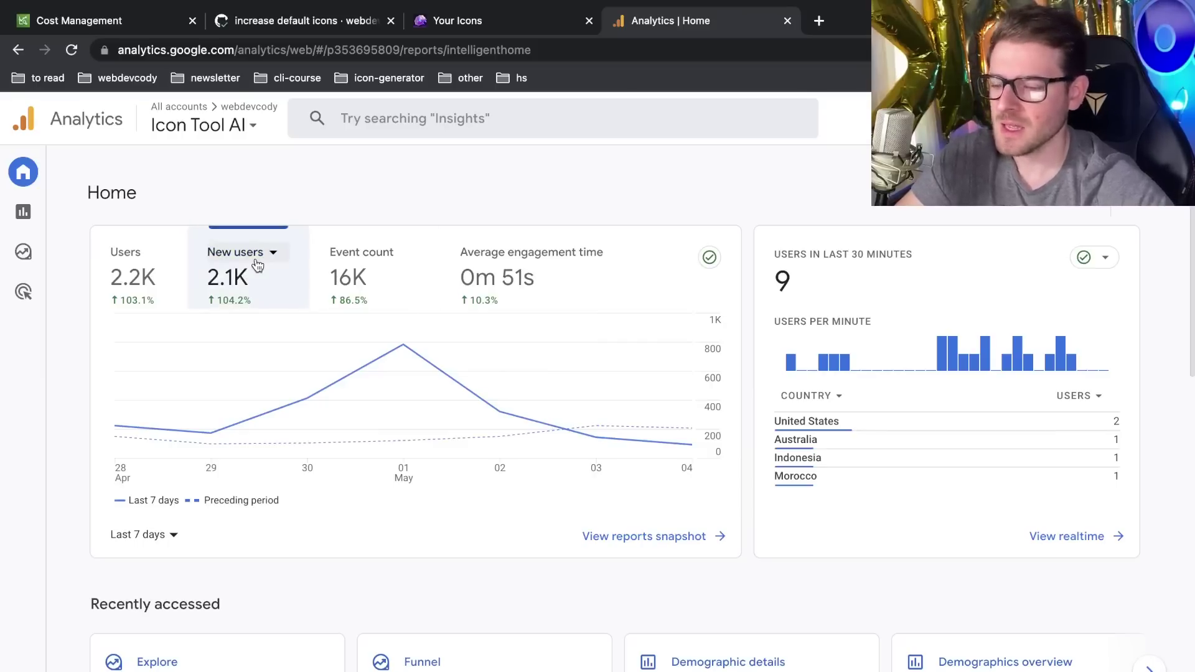
click(498, 21)
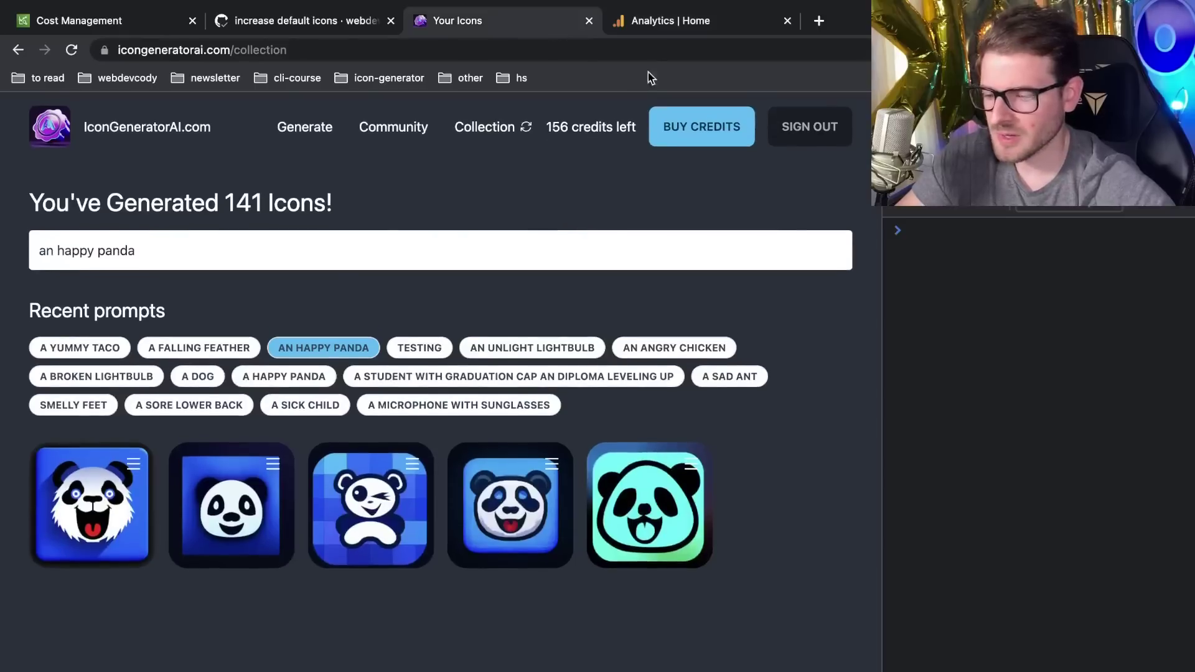
click(675, 21)
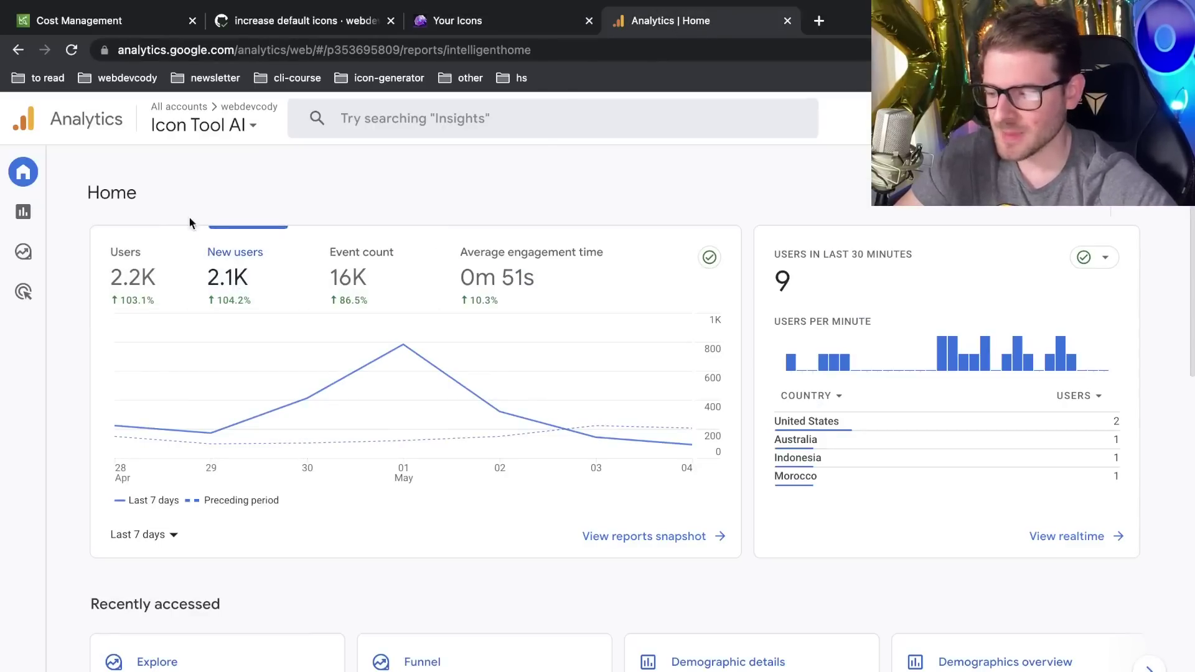
Screenshot the Users metric on the Analytics Home dashboard
key(super+shift+4)
drag(194, 206, 76, 342)
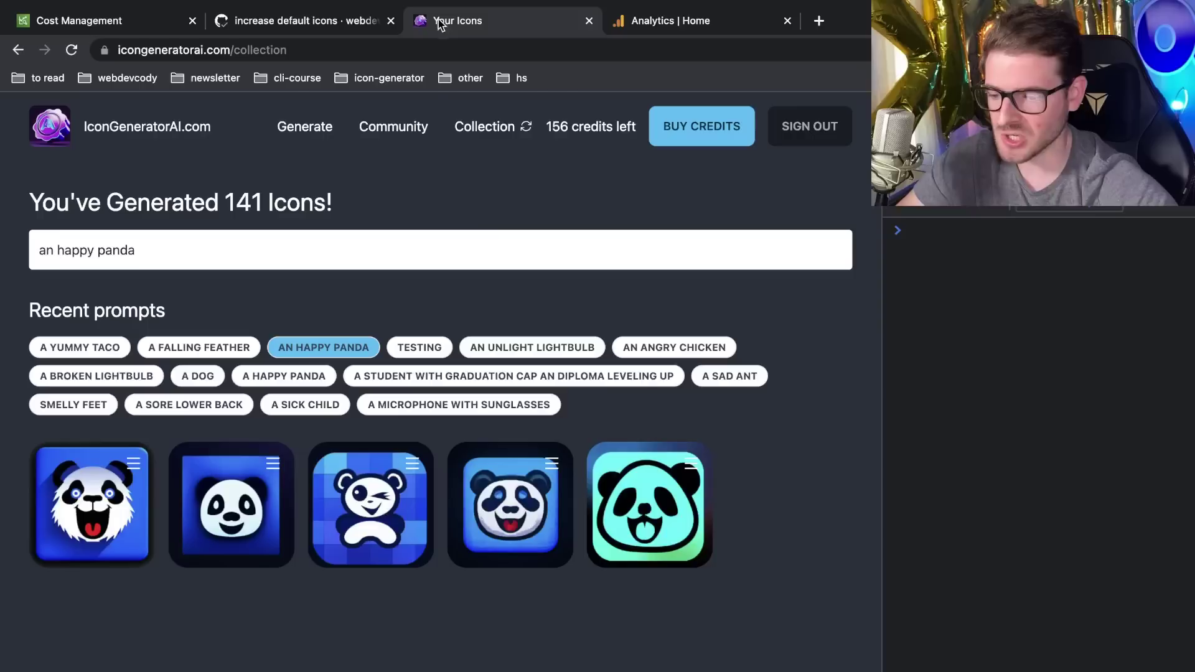
click(440, 21)
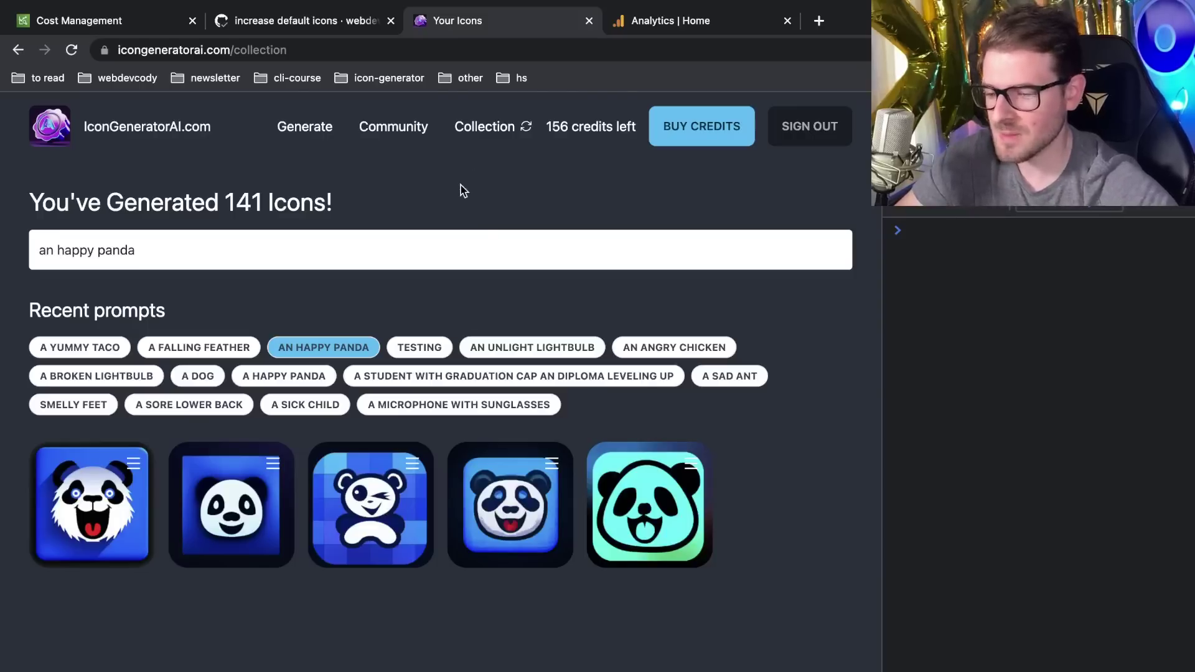
click(648, 25)
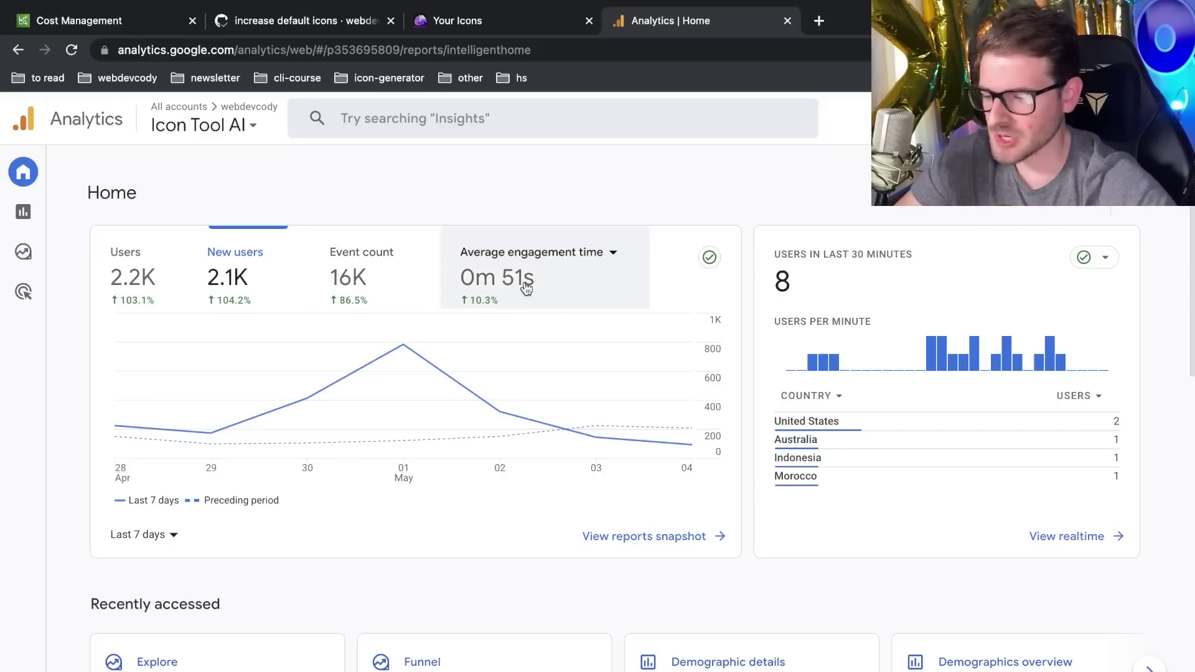
Screenshot the average engagement time card, then check the realtime card's 8 users
key(super+shift+4)
drag(661, 209, 435, 341)
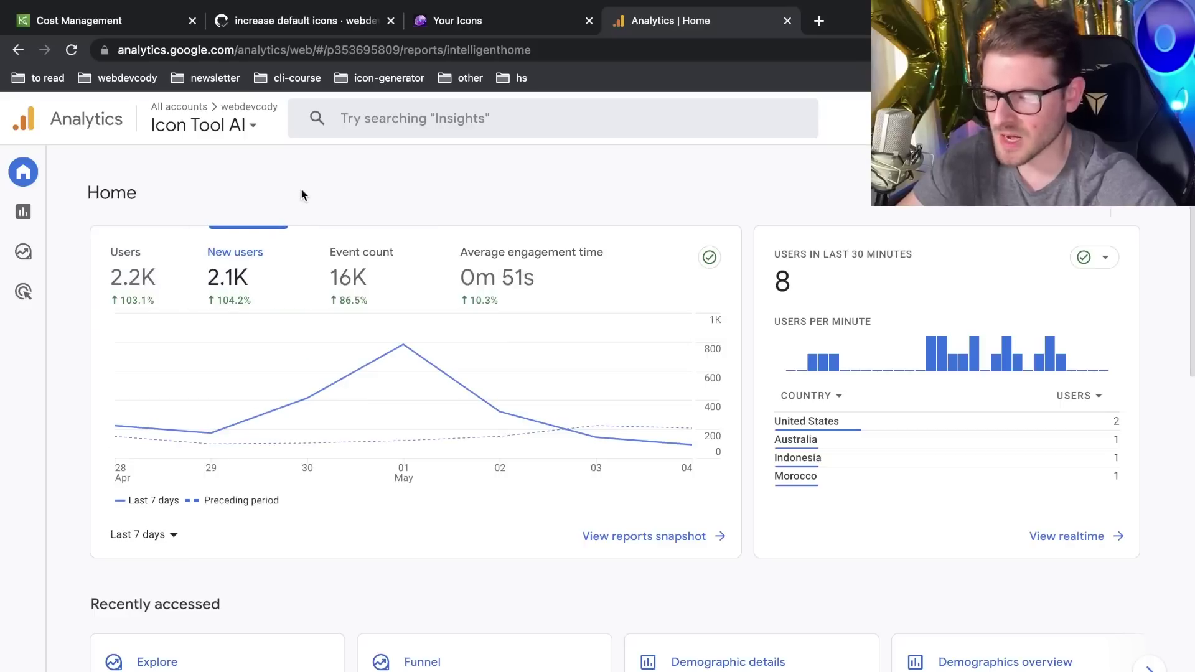
click(493, 25)
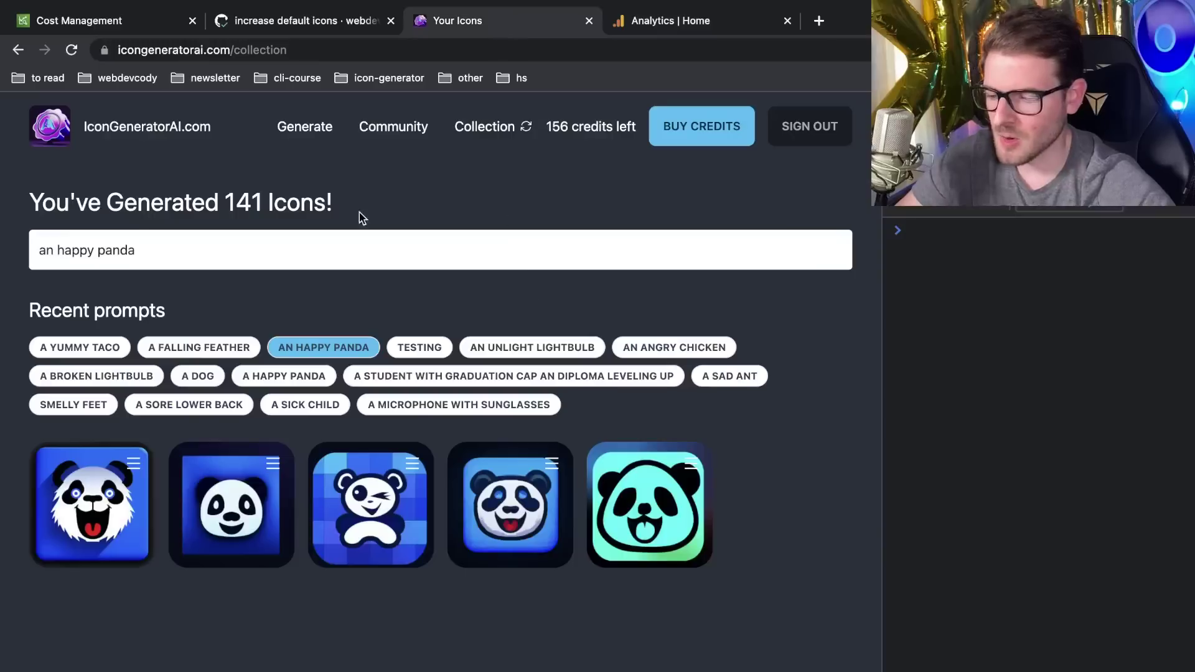
click(666, 23)
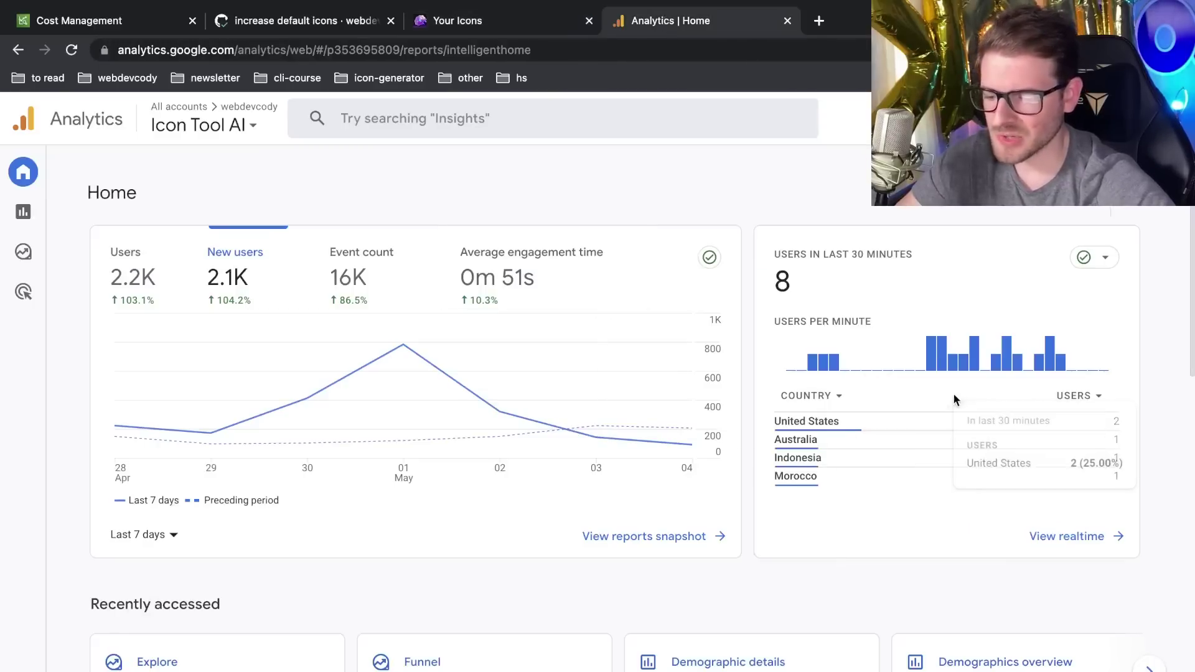
mouse_move(1045, 366)
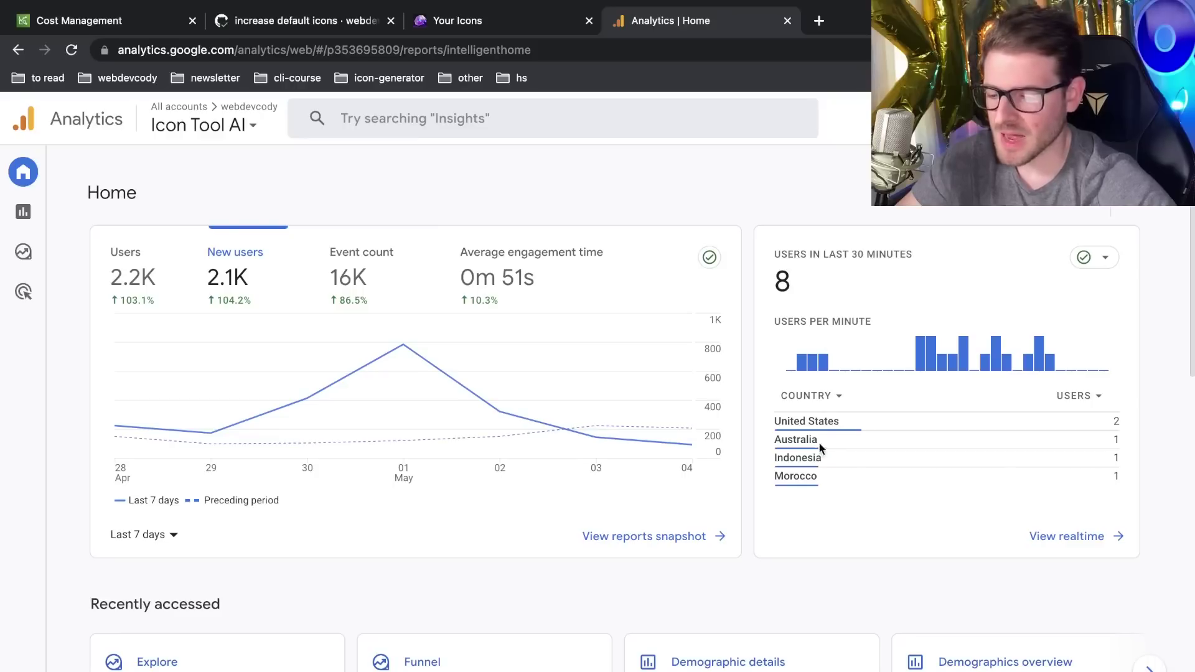
mouse_move(806, 436)
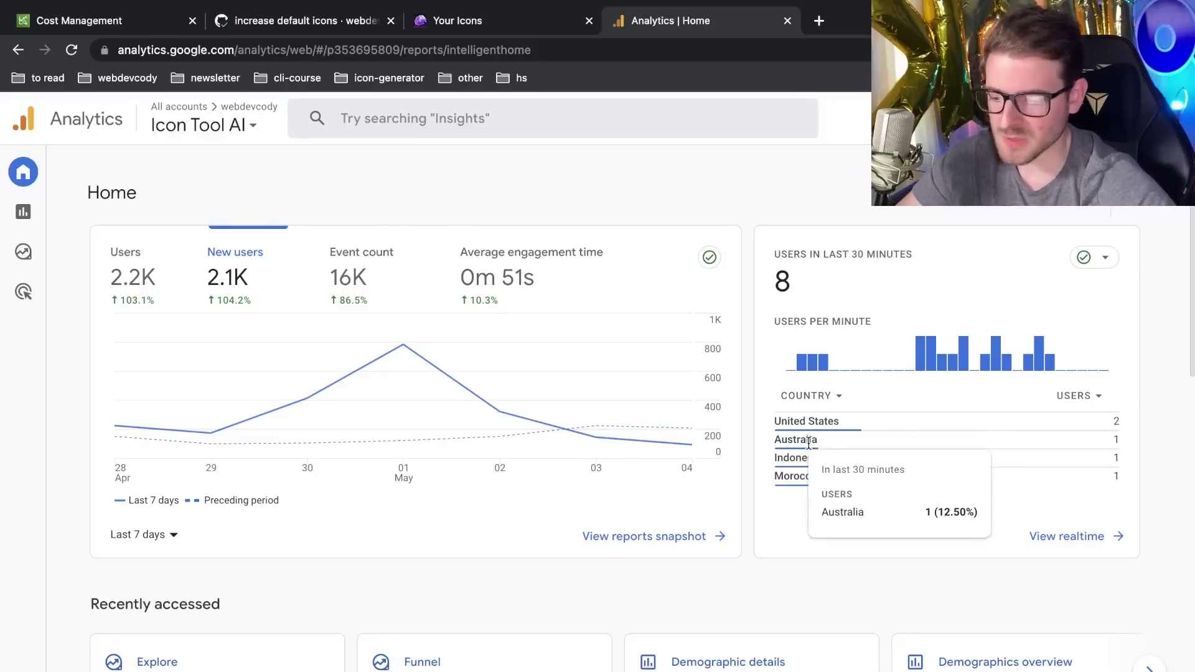
click(543, 31)
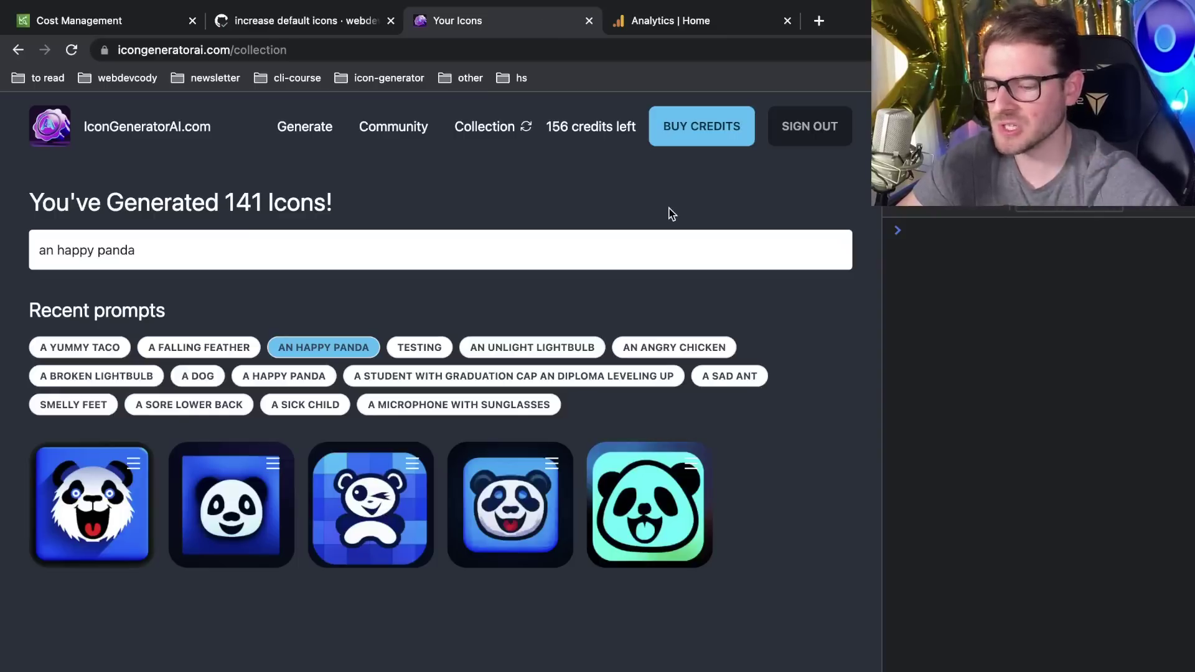
click(682, 21)
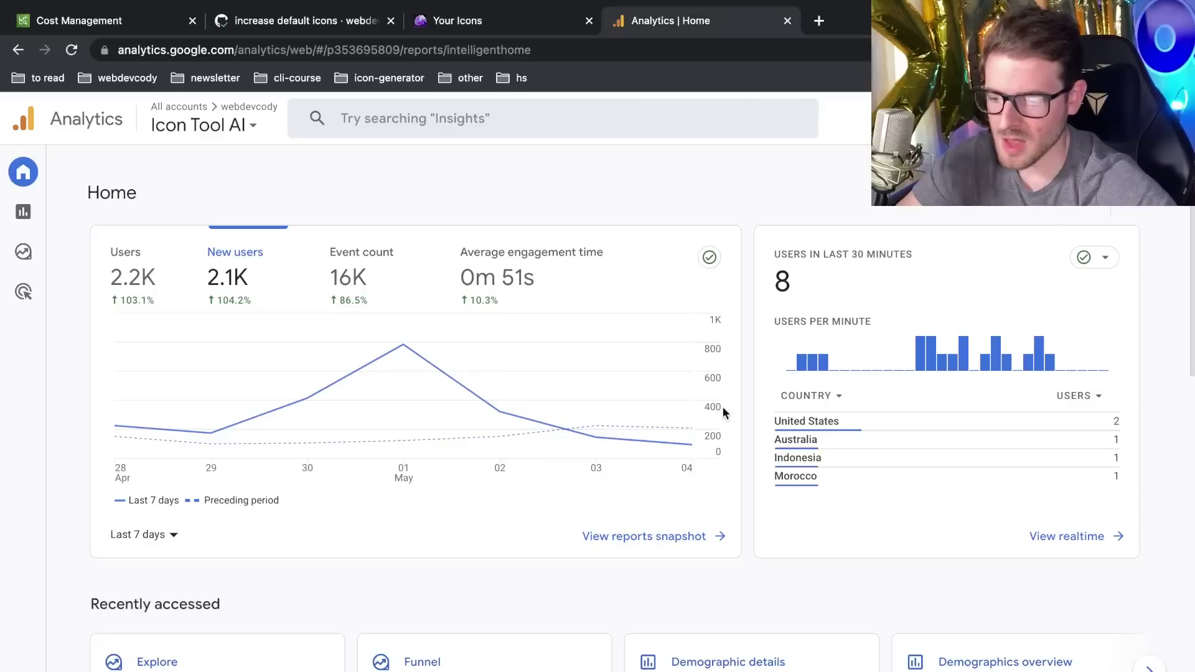
scroll(622, 404, down, 3)
scroll(684, 483, up, 3)
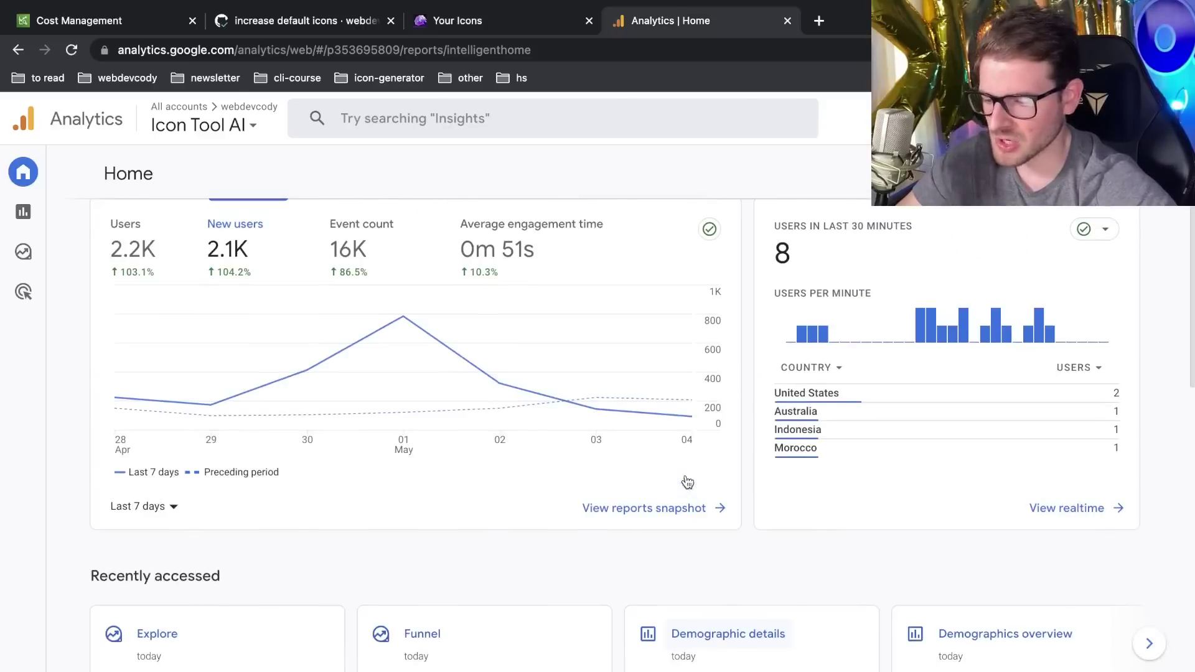
scroll(639, 434, down, 4)
scroll(487, 384, down, 5)
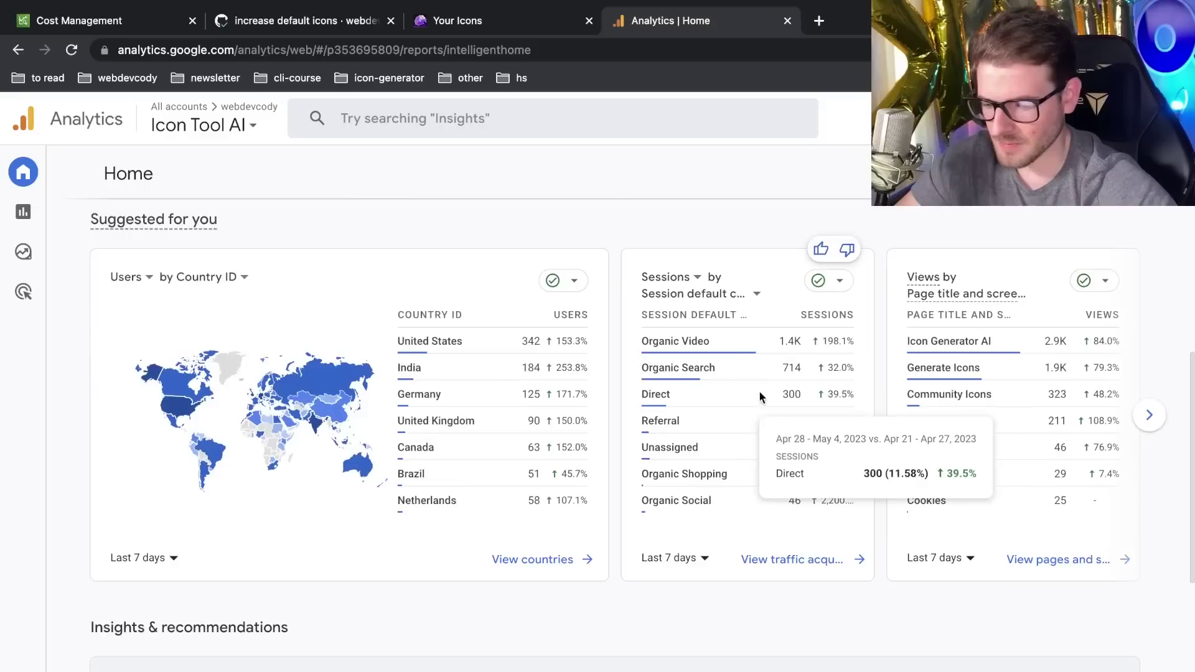
scroll(832, 331, up, 1)
scroll(864, 367, up, 1)
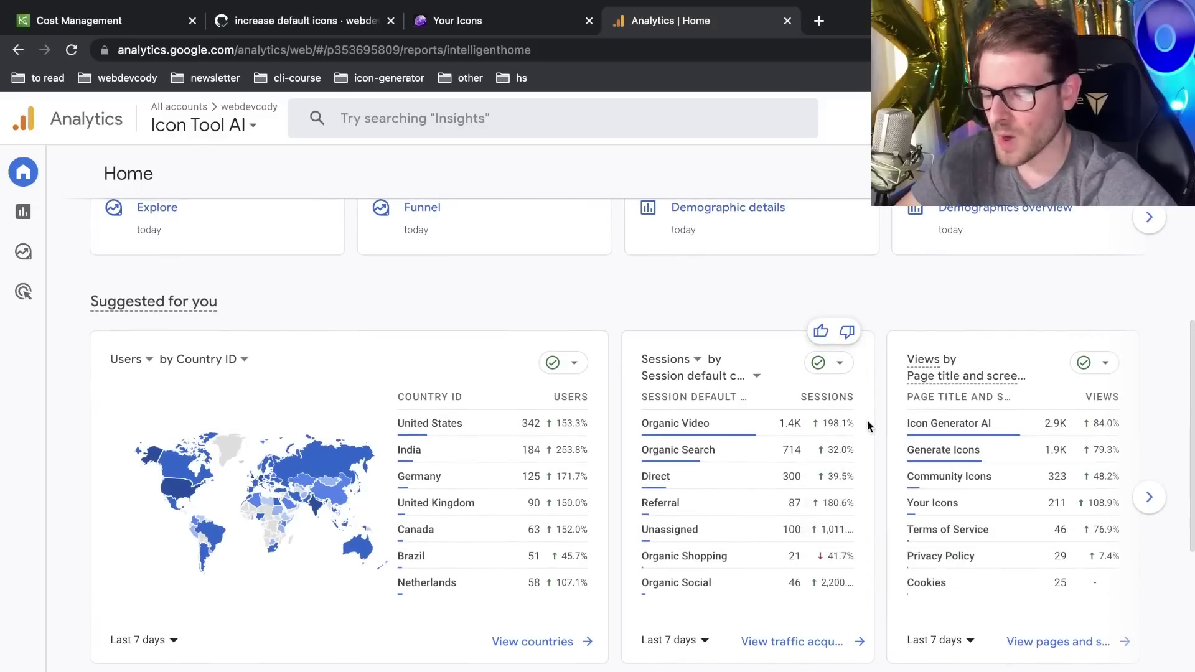
mouse_move(721, 434)
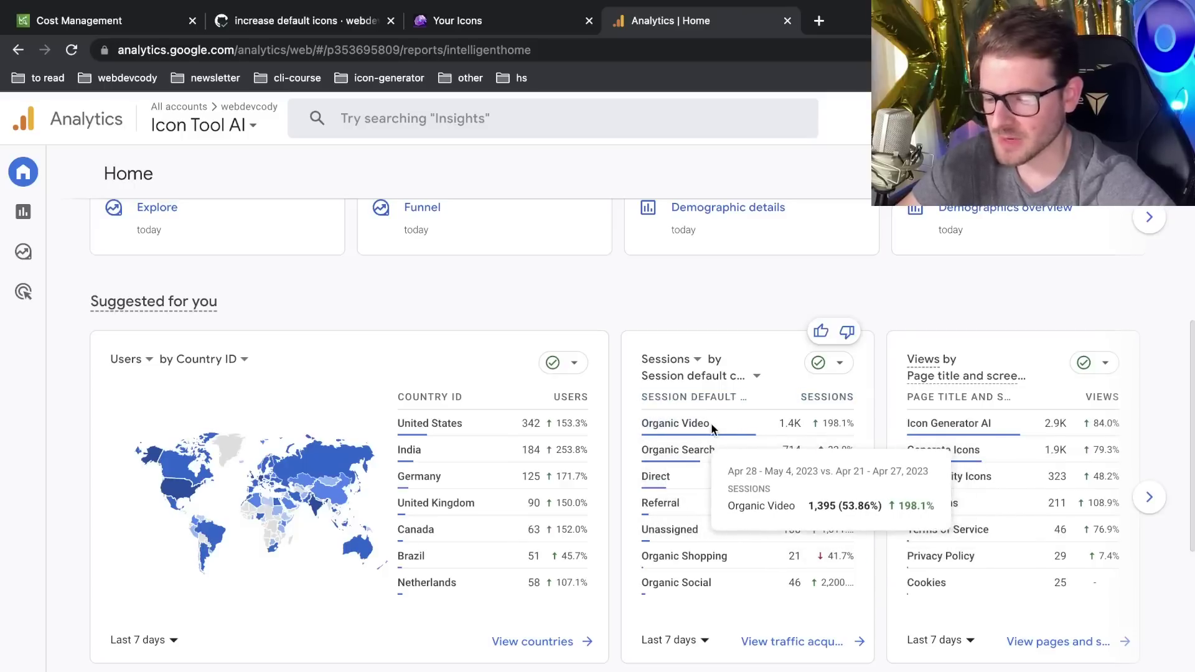
mouse_move(794, 449)
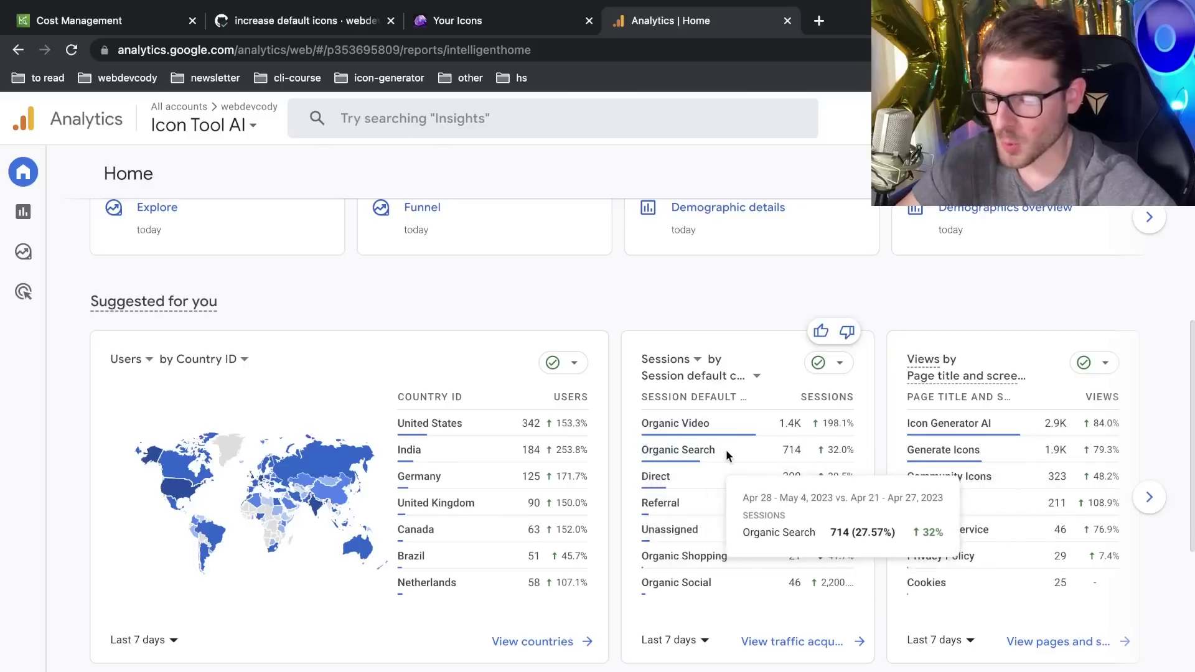
mouse_move(789, 548)
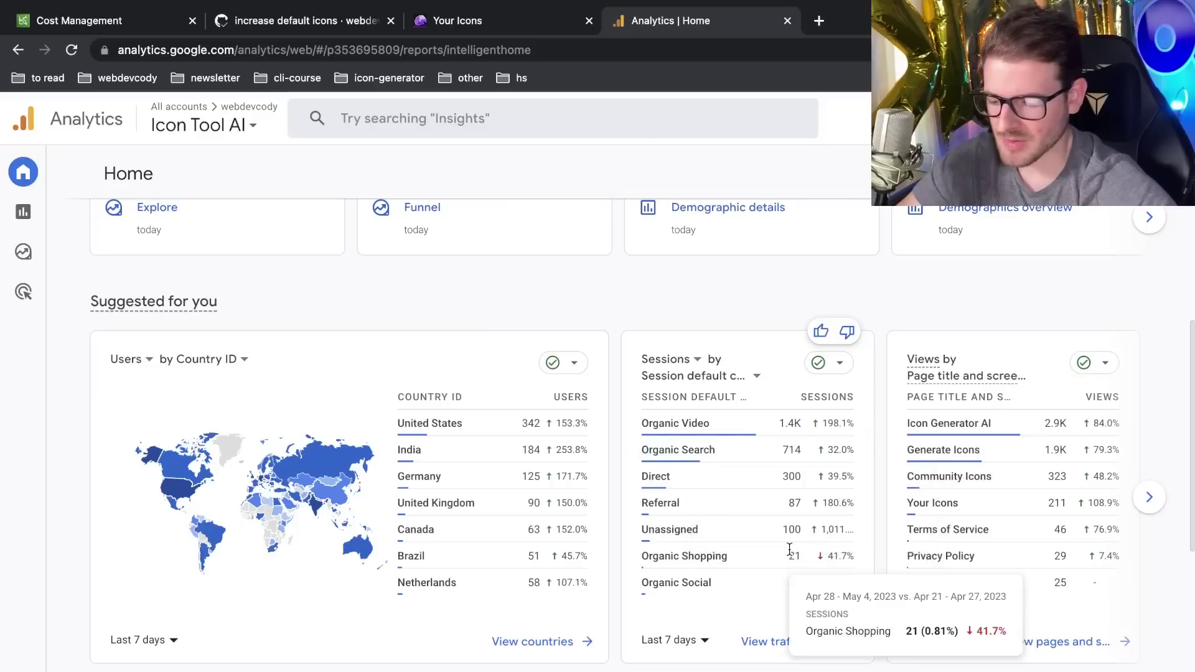
mouse_move(661, 450)
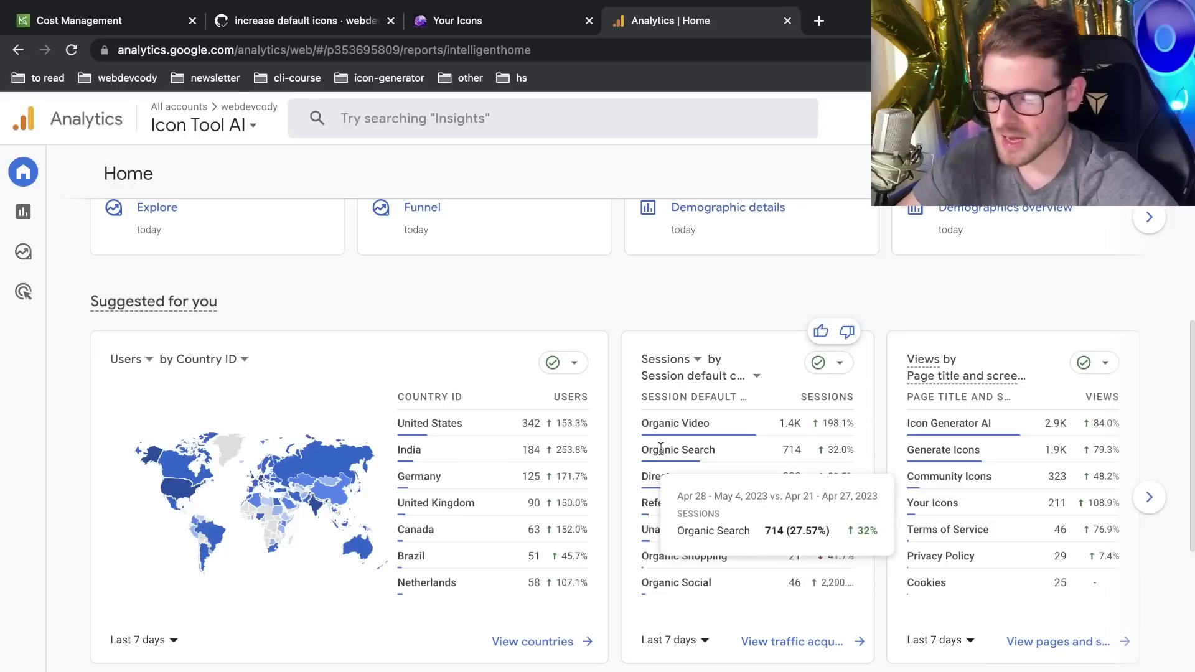
triple_click(692, 449)
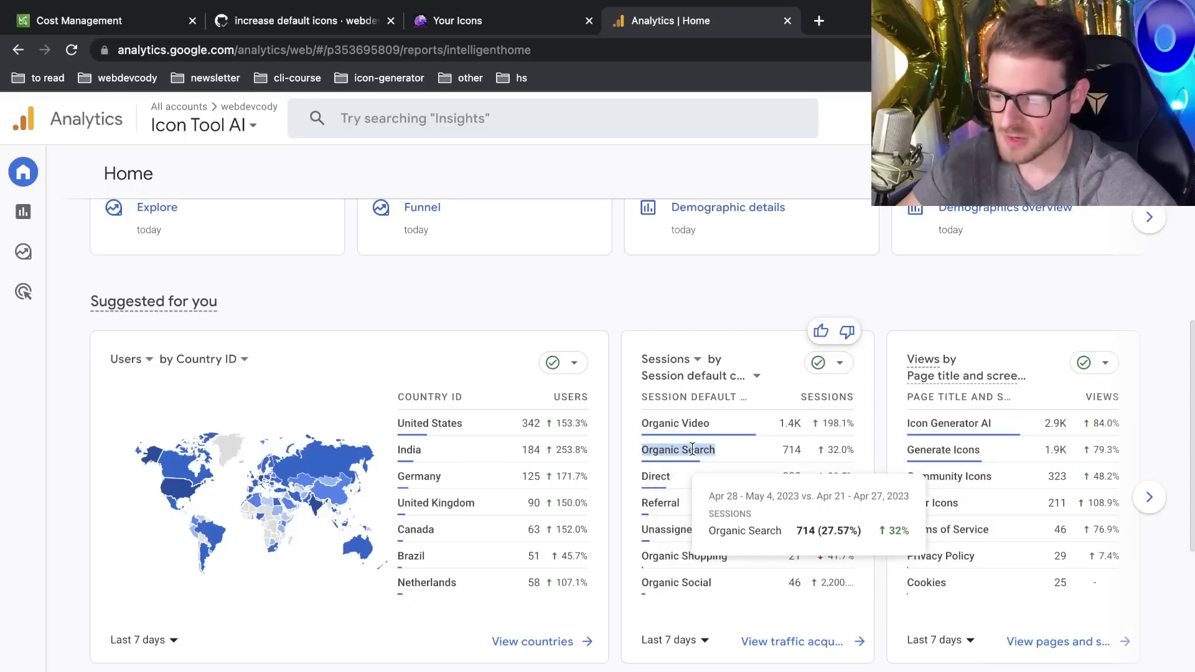
scroll(778, 465, down, 1)
click(786, 434)
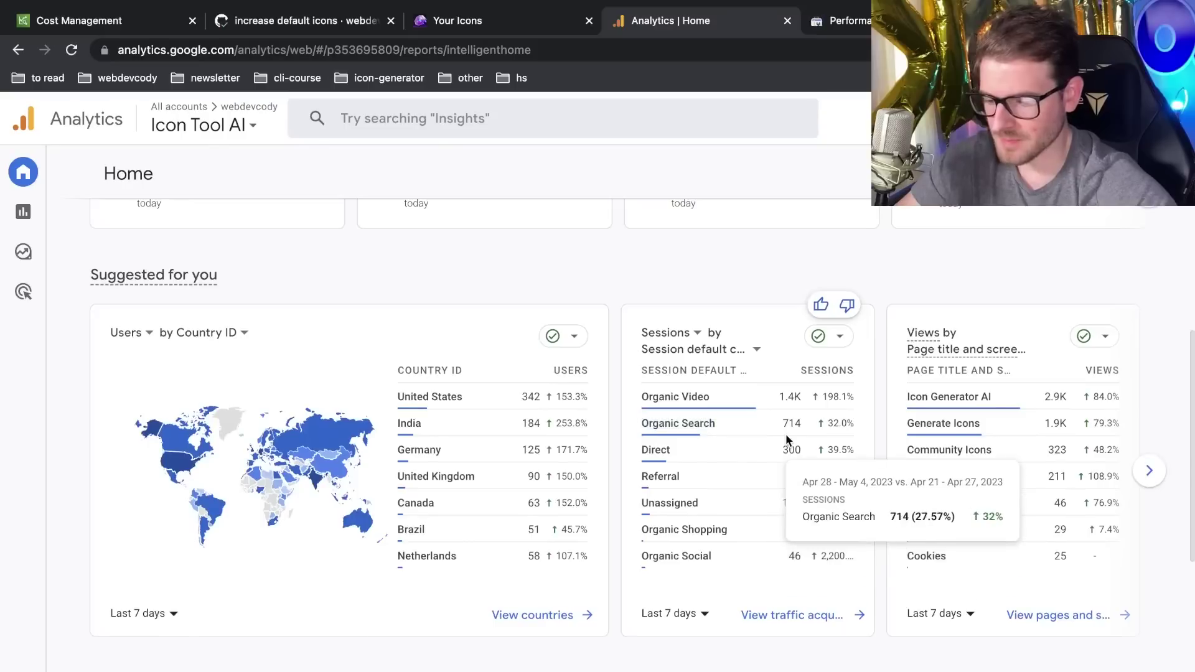
double_click(646, 453)
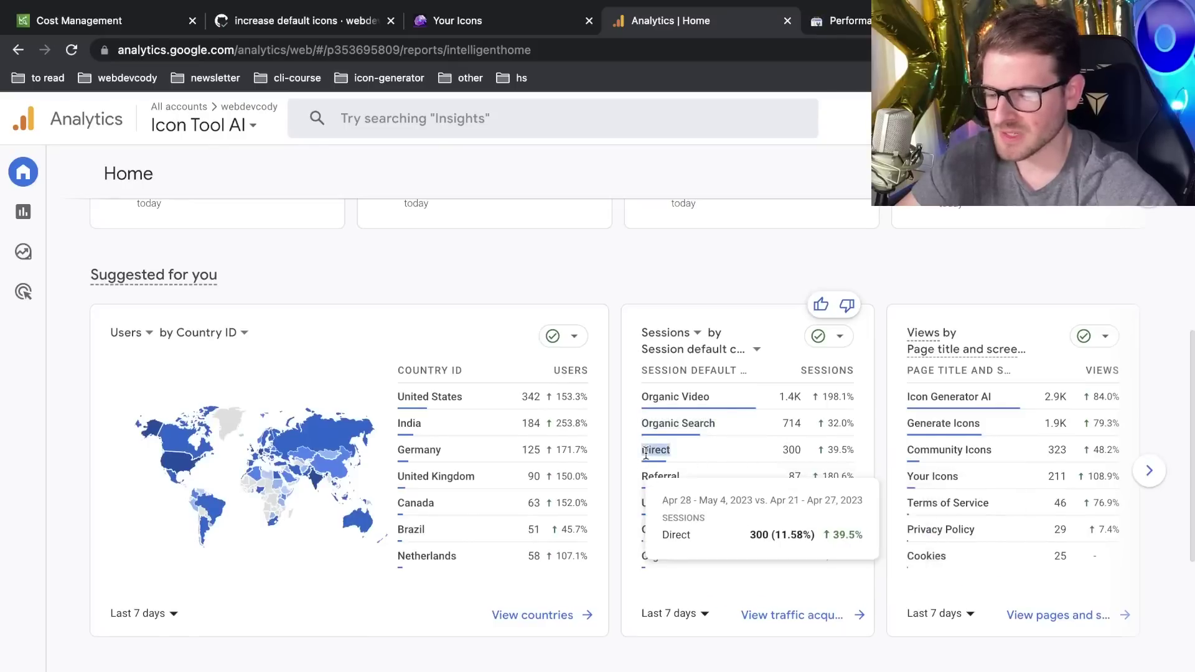
click(529, 21)
click(650, 22)
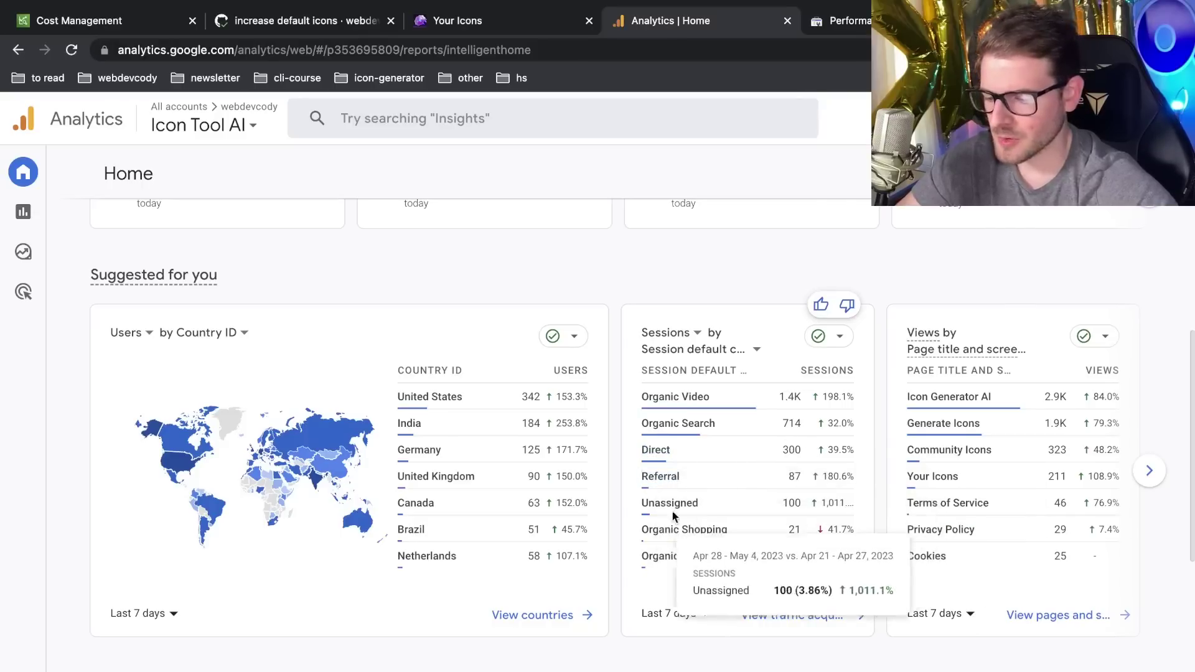
drag(716, 550, 645, 478)
click(749, 285)
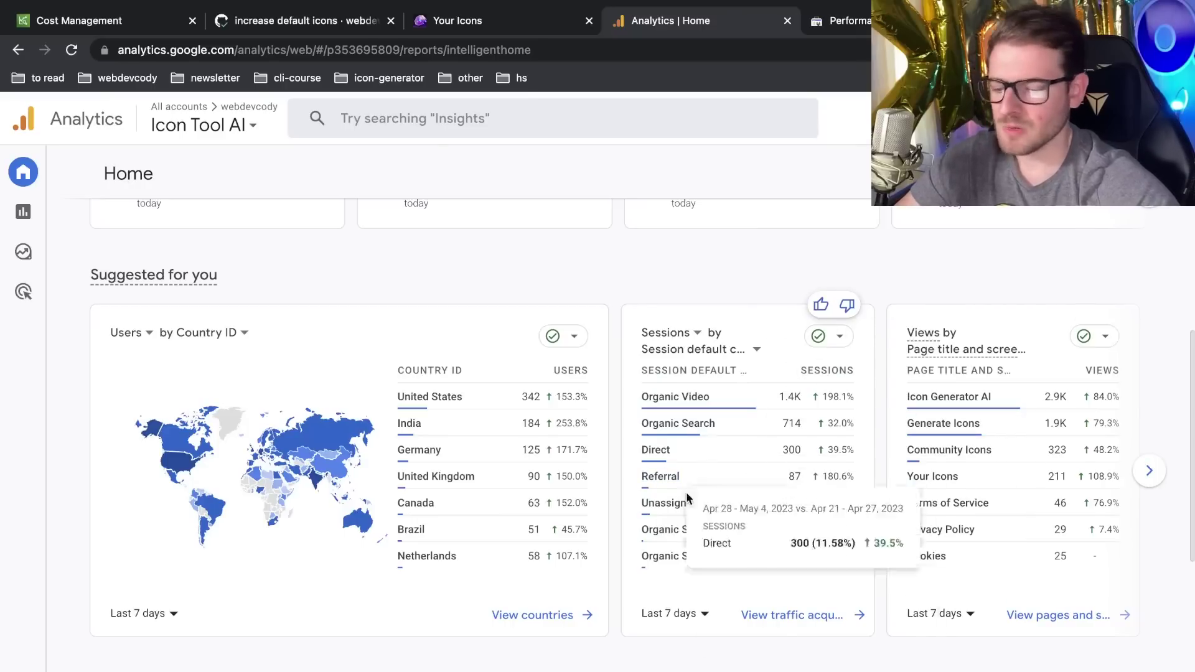
Review the traffic acquisition report by session channel group, then go to Search Console Performance
click(806, 617)
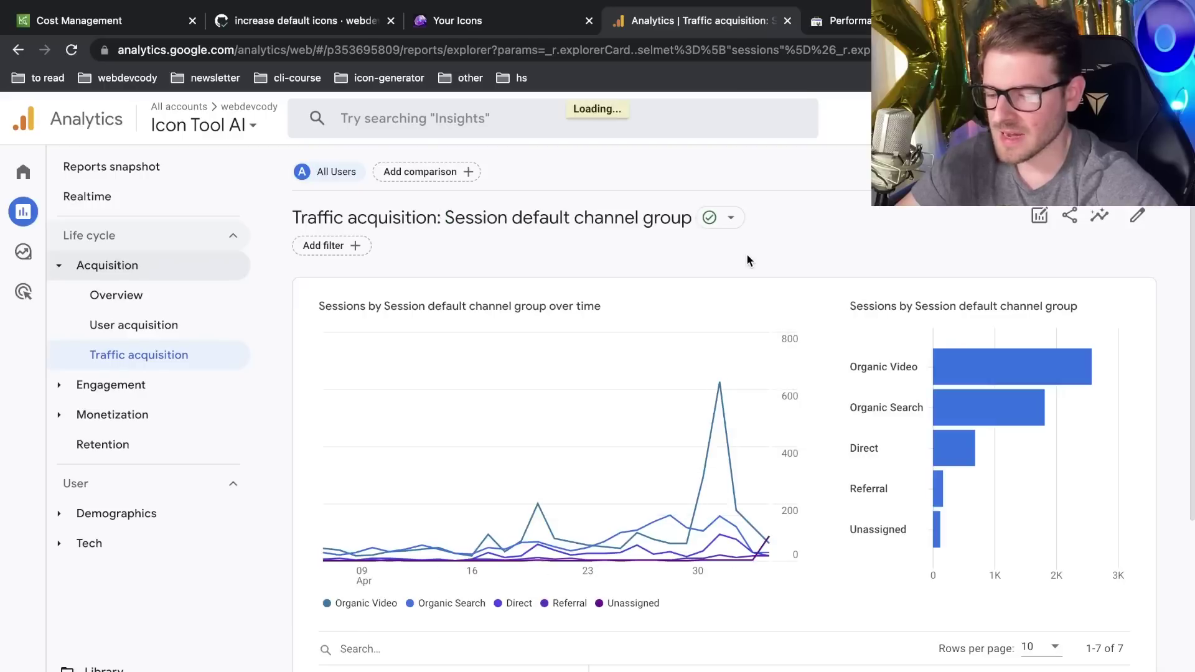
scroll(818, 252, down, 6)
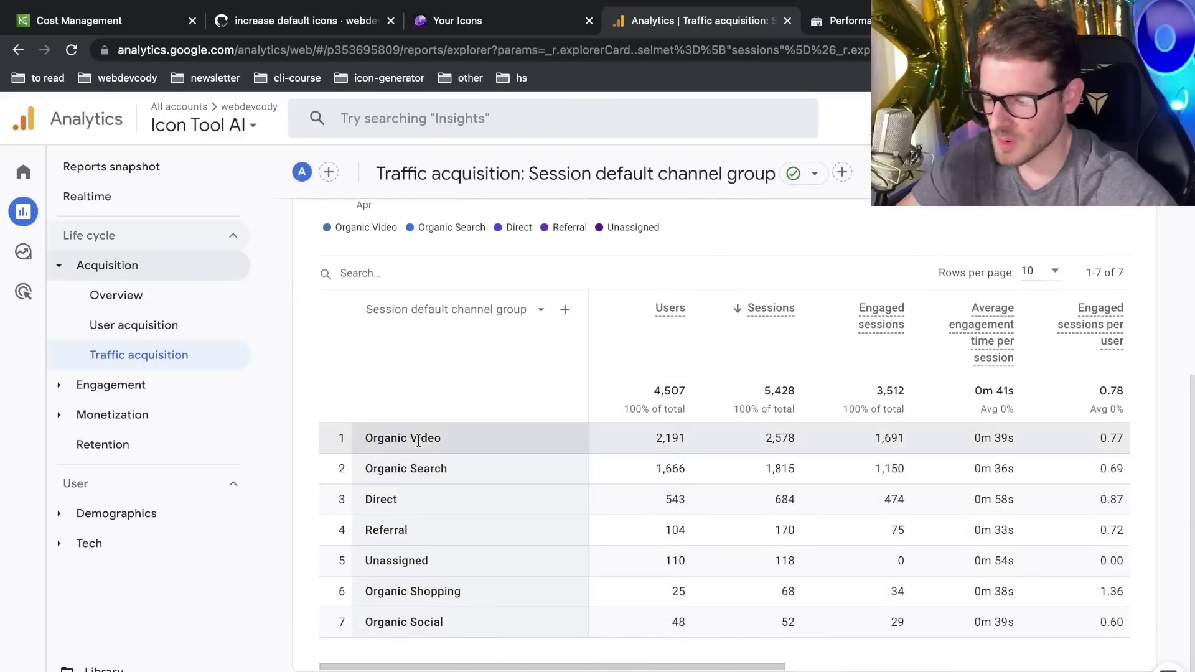
scroll(545, 491, up, 6)
scroll(664, 606, down, 2)
scroll(669, 551, up, 2)
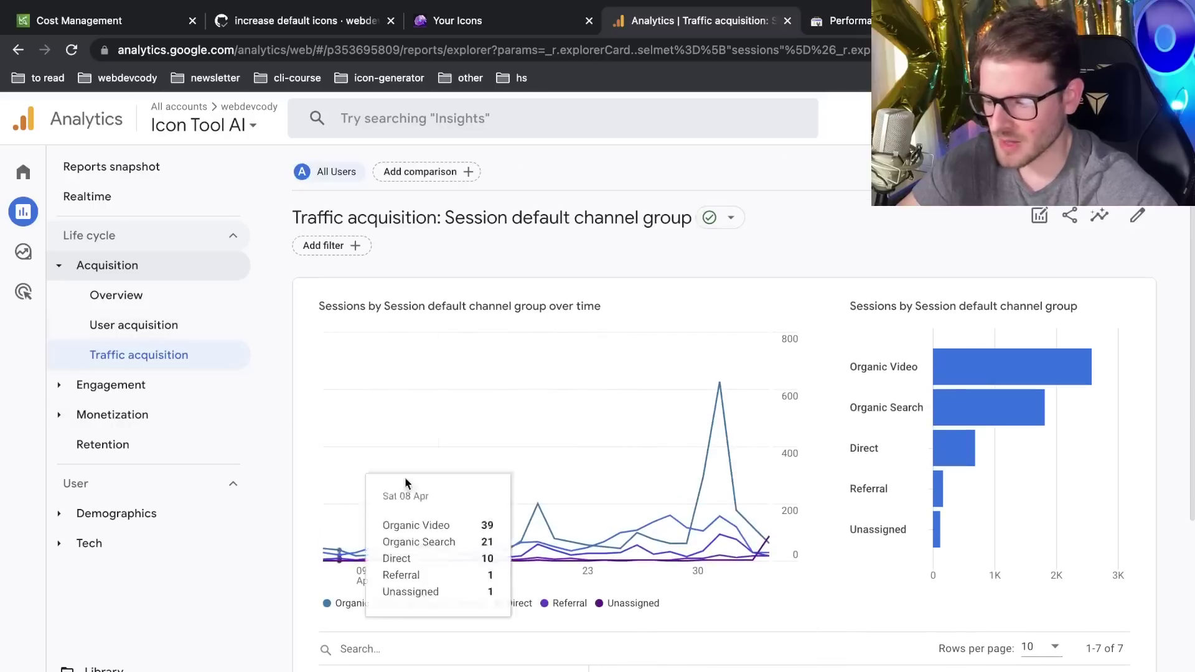
scroll(440, 496, down, 3)
scroll(440, 496, up, 3)
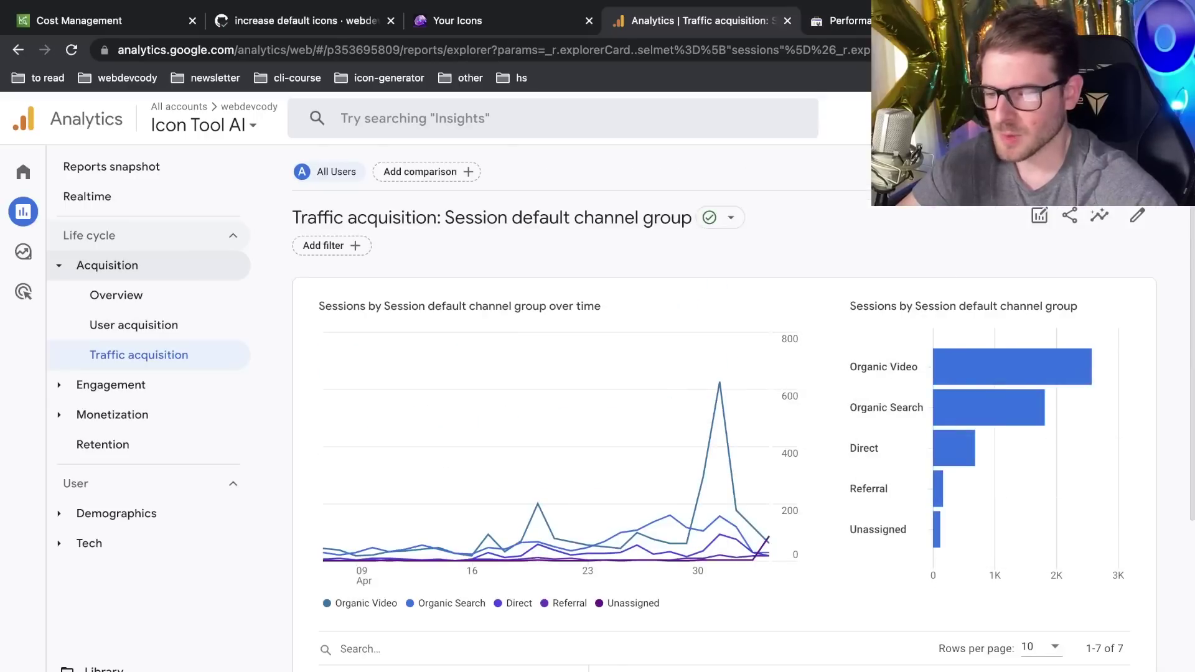
click(851, 22)
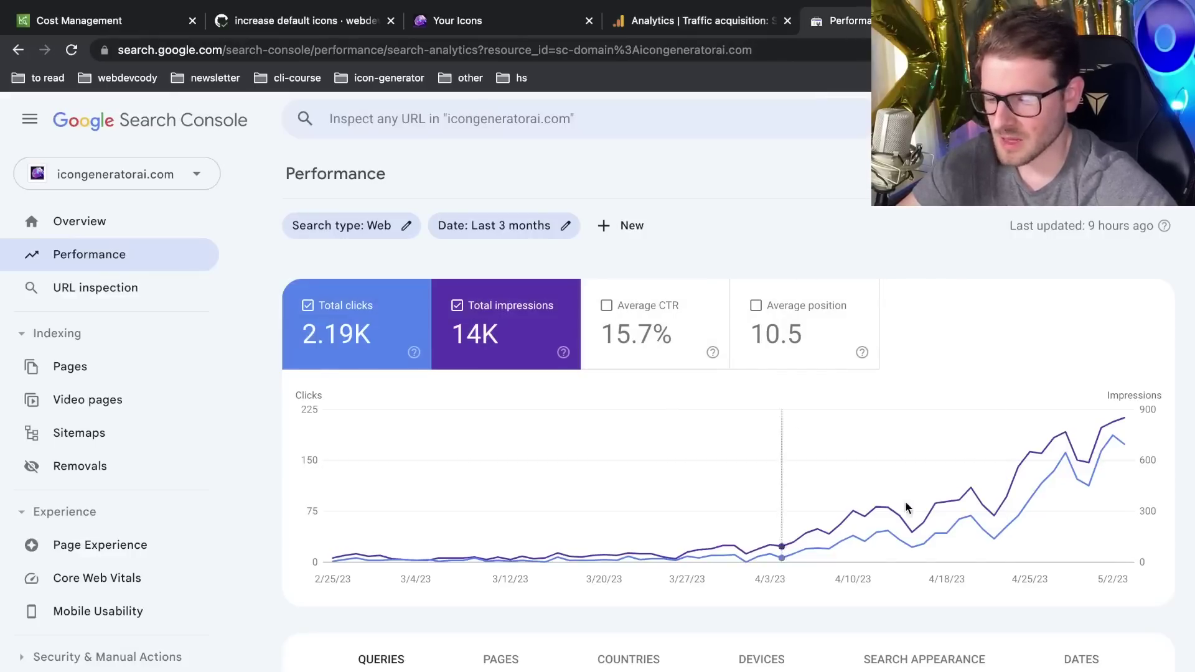
mouse_move(1002, 479)
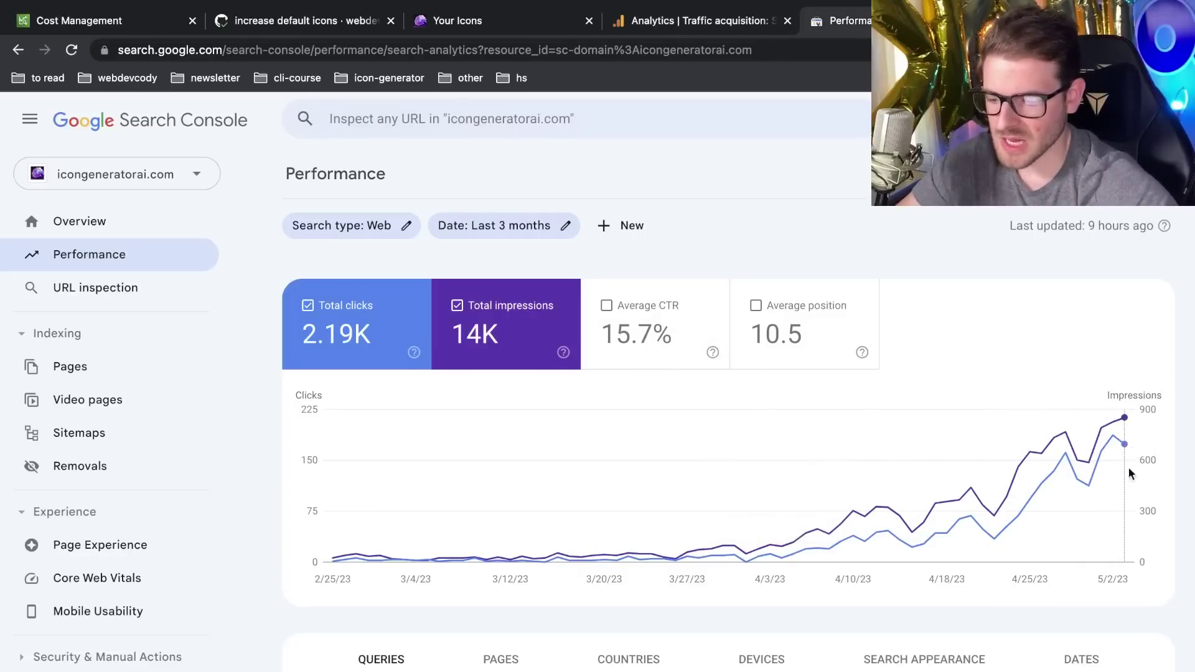
mouse_move(1129, 452)
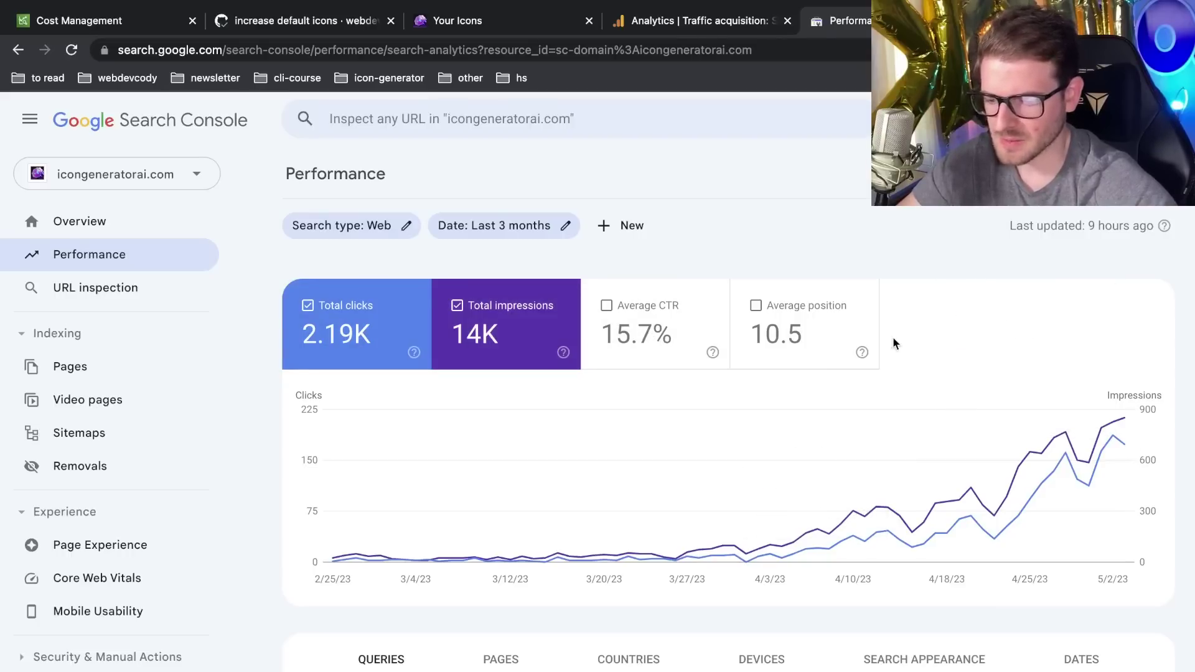
click(791, 346)
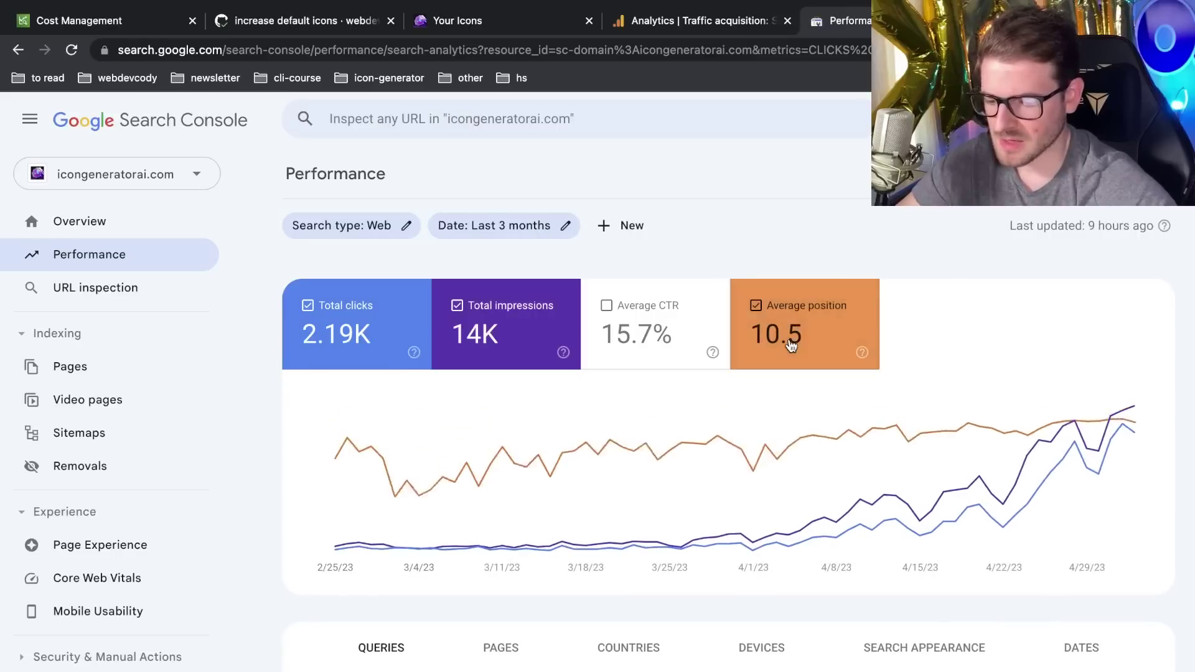
click(791, 346)
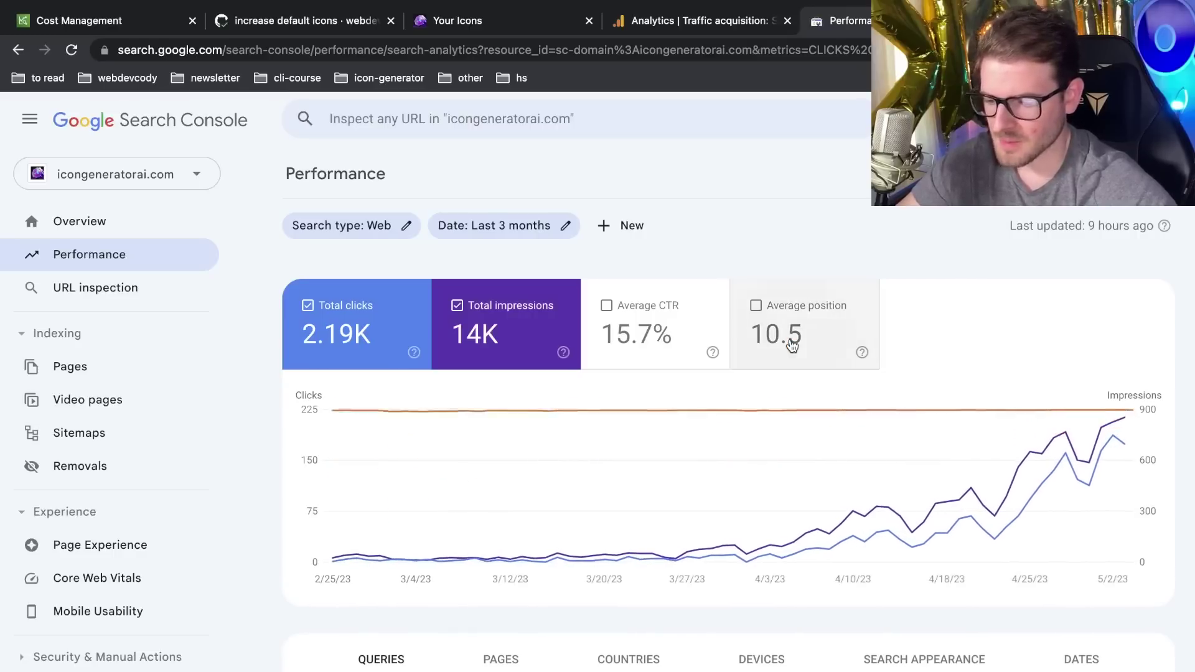
click(791, 346)
click(791, 346)
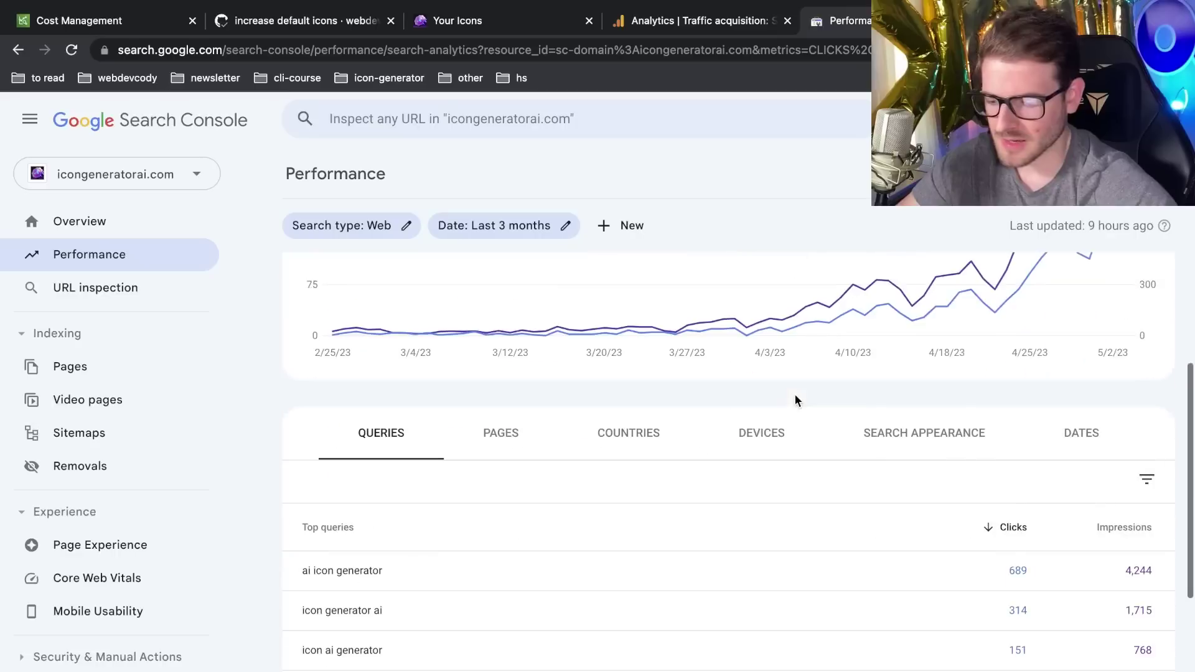
scroll(440, 512, down, 5)
scroll(440, 499, up, 2)
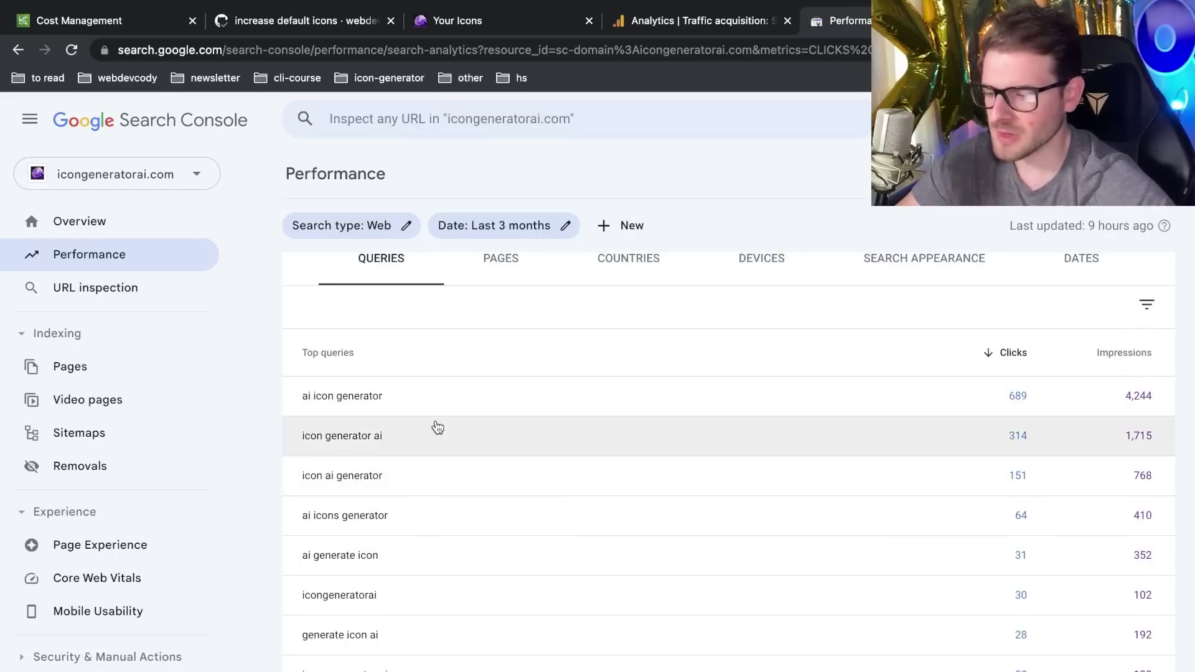
scroll(485, 394, up, 5)
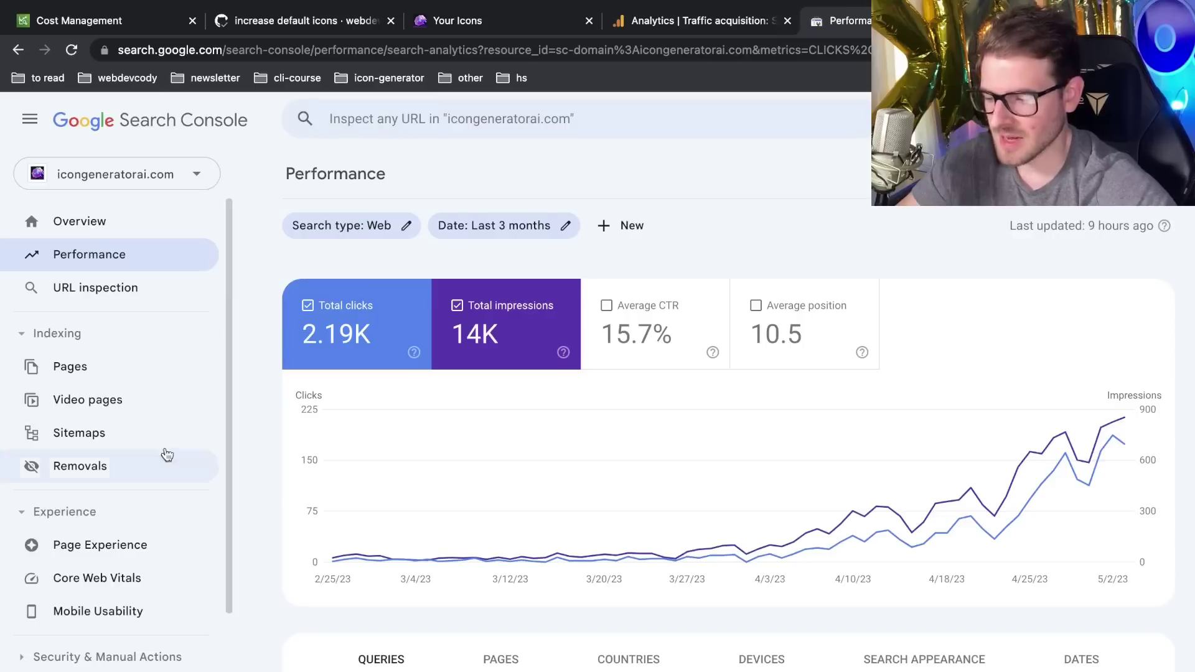
scroll(170, 328, down, 1)
scroll(170, 328, down, 2)
scroll(415, 459, down, 6)
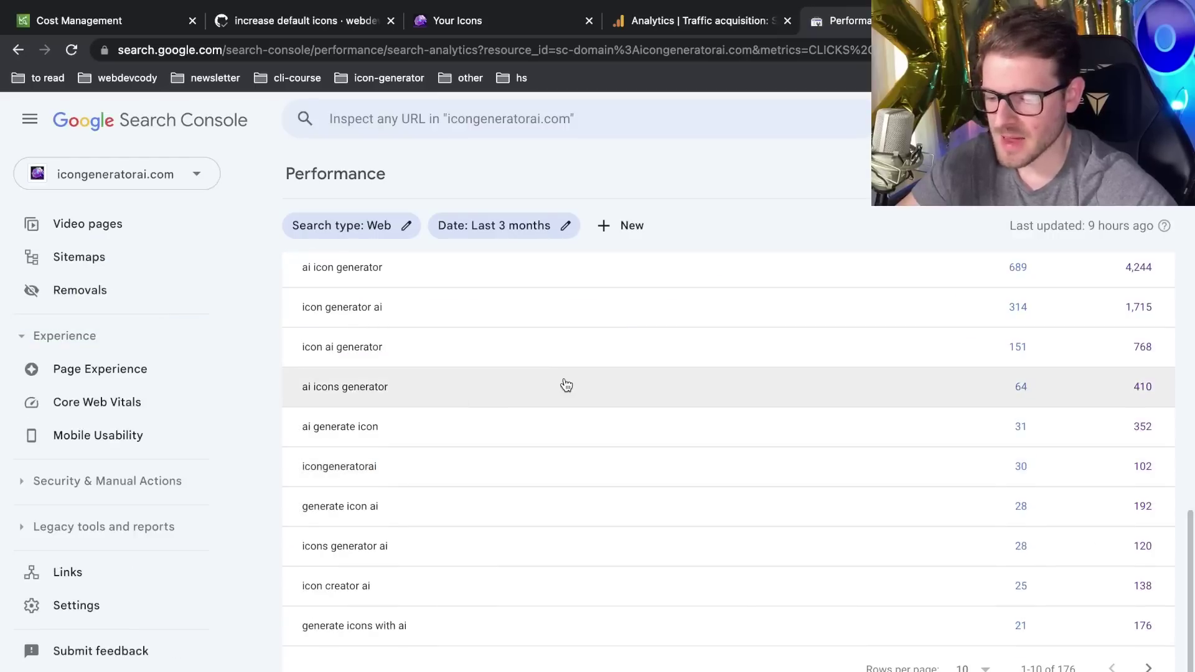
scroll(435, 508, up, 2)
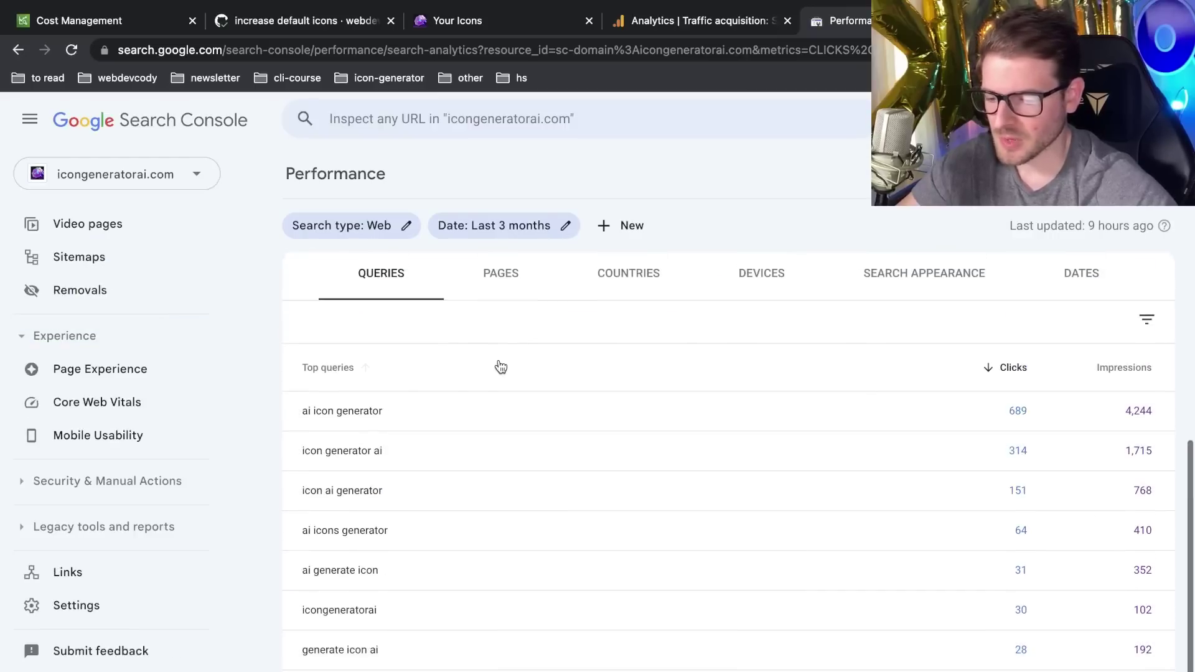
Open the Engagement overview report and chart event count instead of views
click(663, 28)
scroll(571, 259, down, 2)
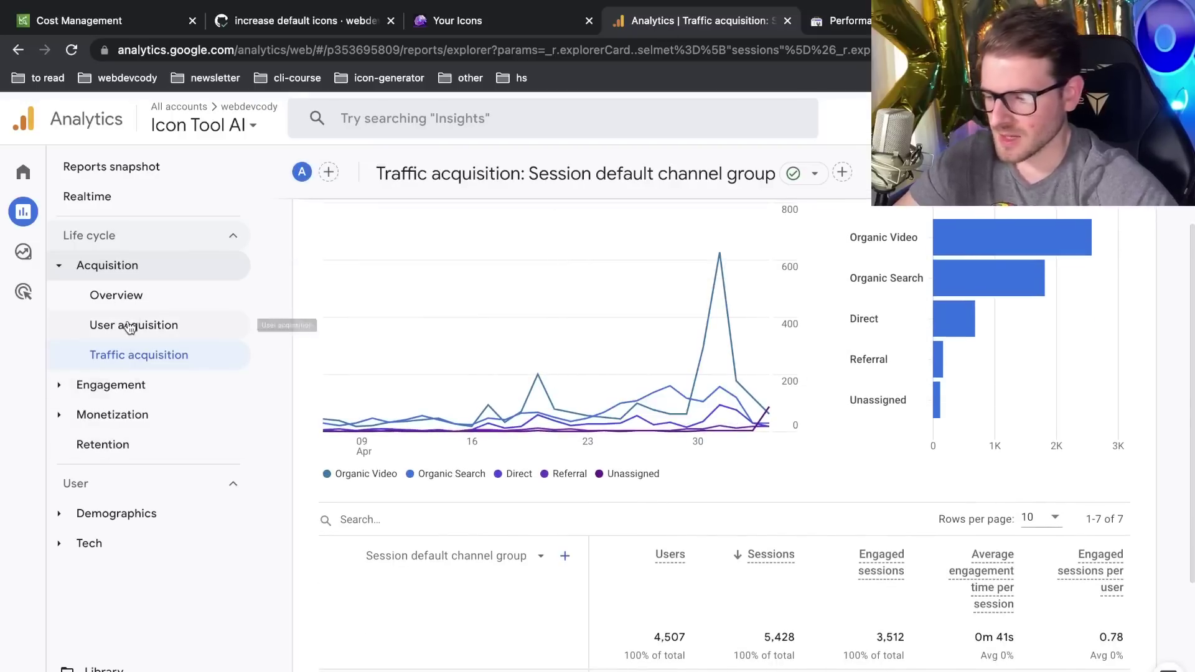
click(60, 265)
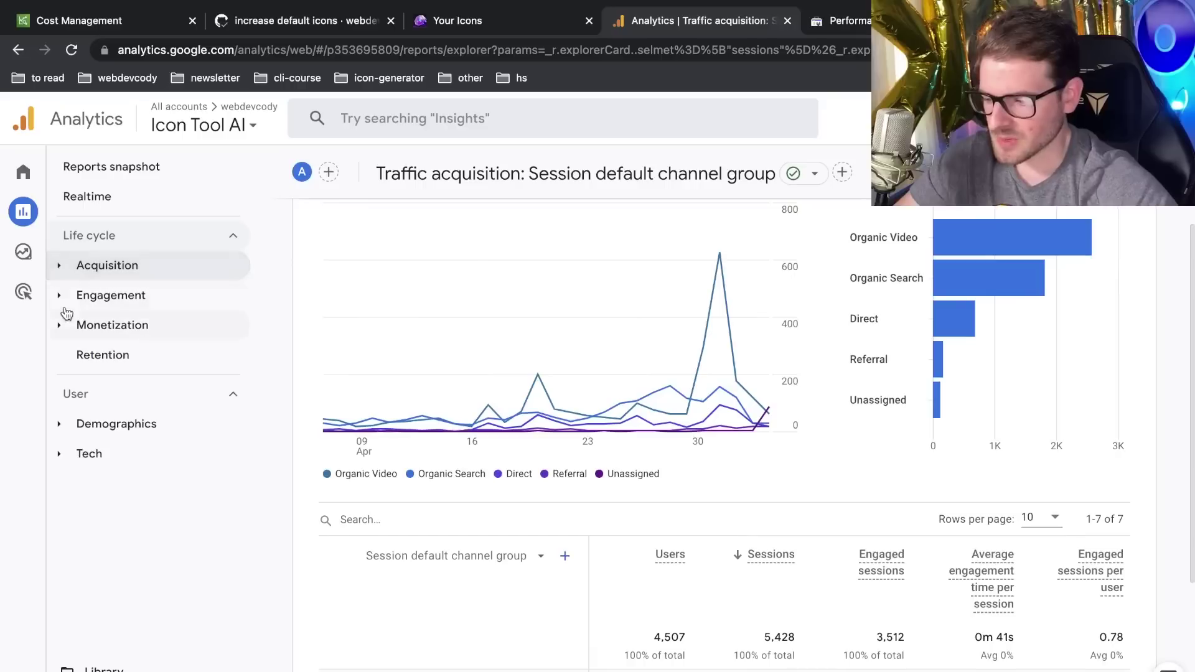
click(59, 297)
click(123, 330)
scroll(765, 327, down, 10)
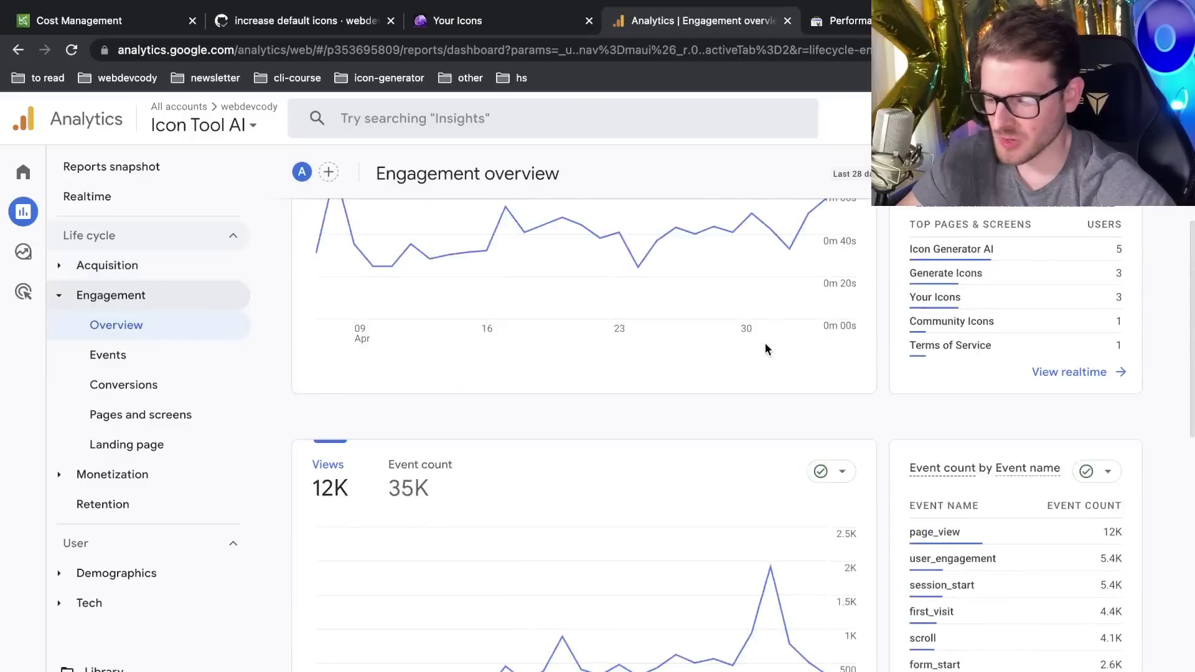
click(418, 319)
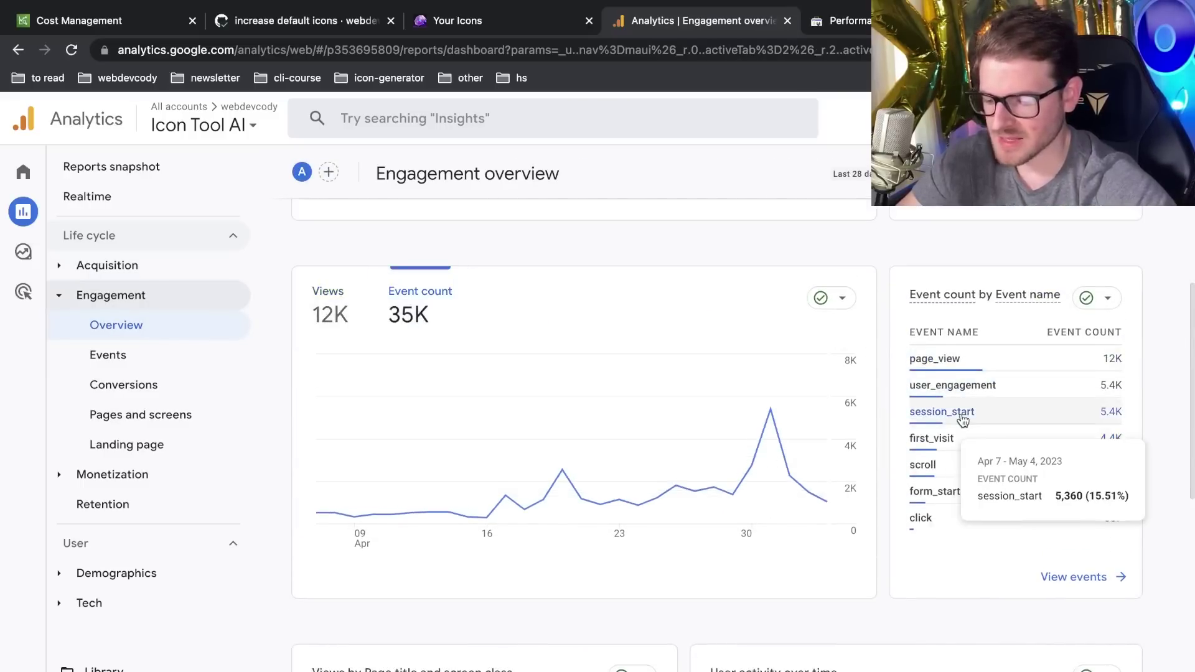
scroll(962, 421, up, 1)
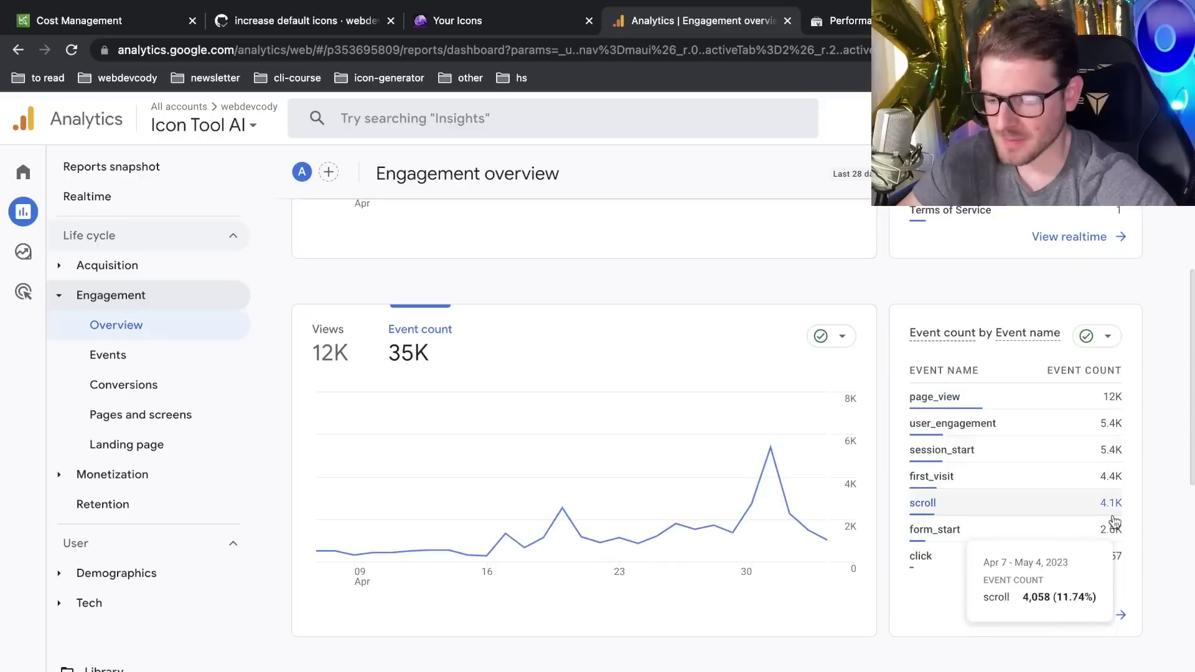
scroll(960, 640, down, 2)
scroll(960, 640, up, 1)
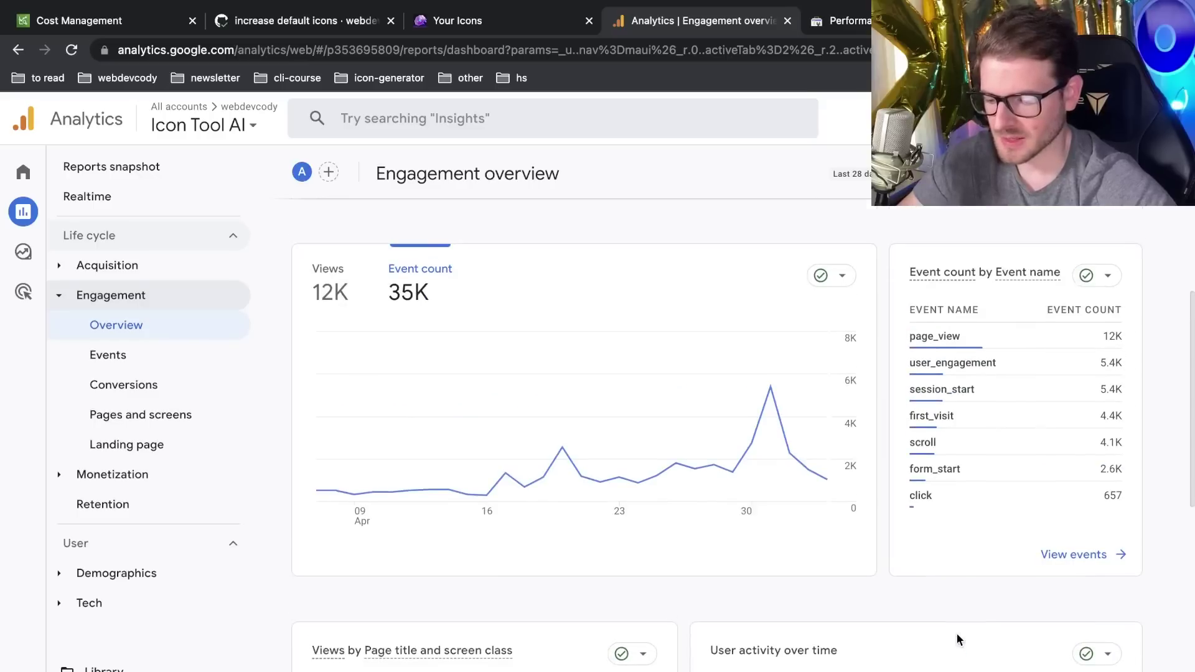
Open the full Events report and mark the video_play (52) and video_complete (33) counts
click(1080, 568)
scroll(684, 529, down, 7)
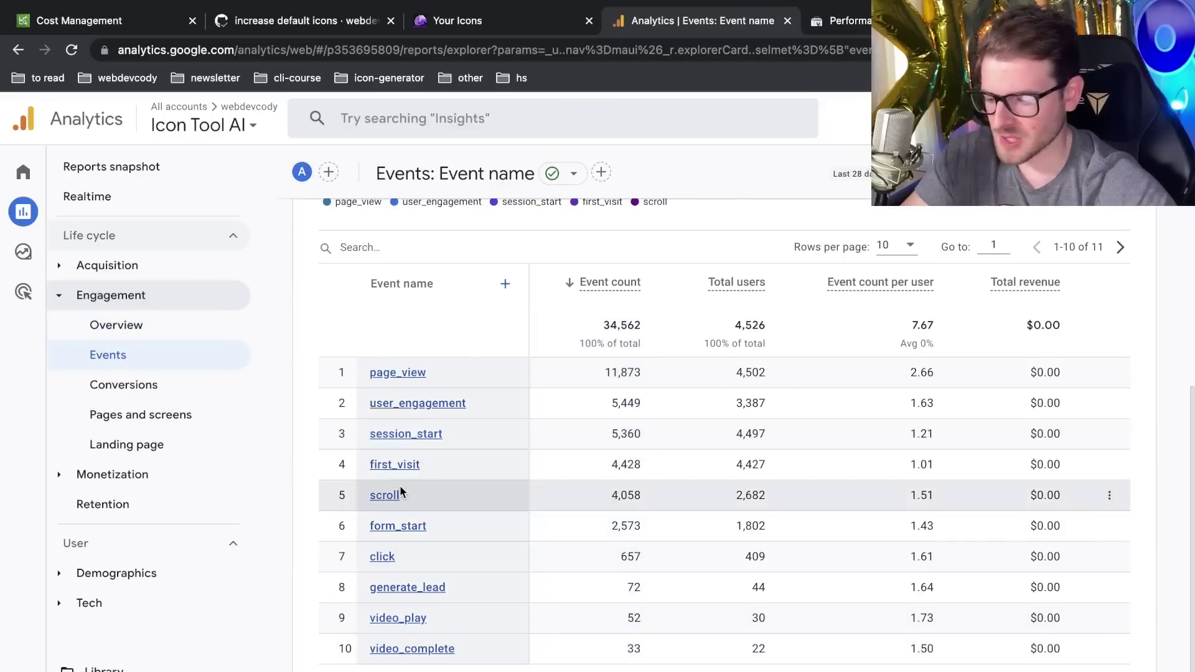
click(506, 26)
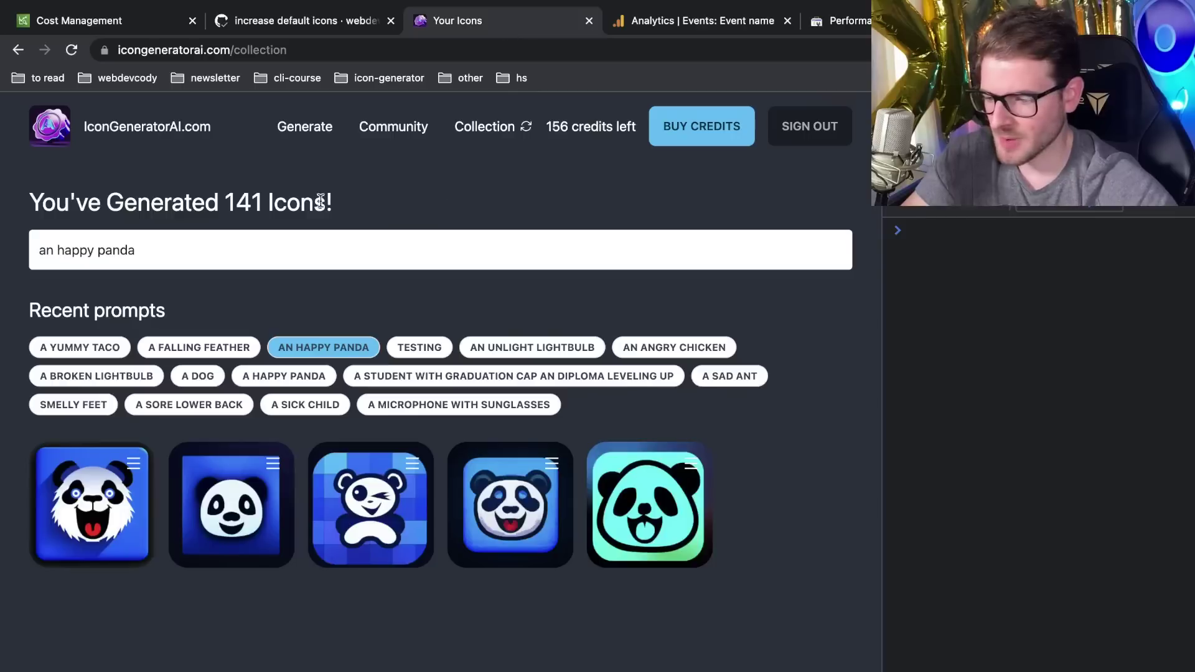
click(172, 140)
scroll(463, 349, down, 7)
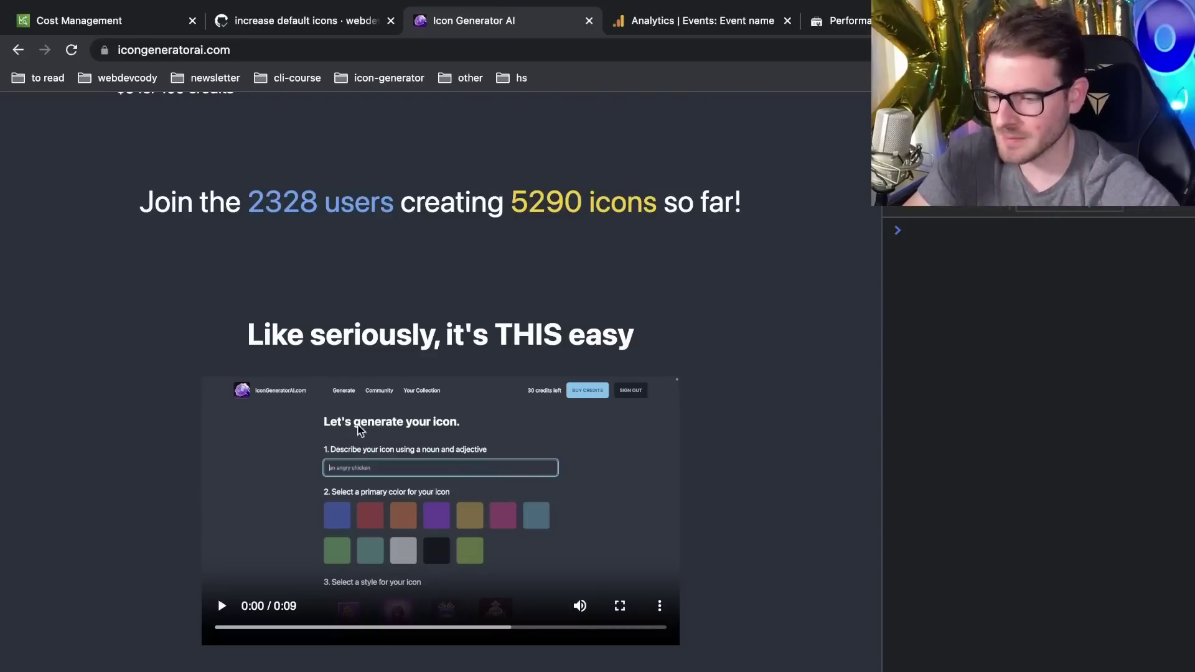
click(714, 24)
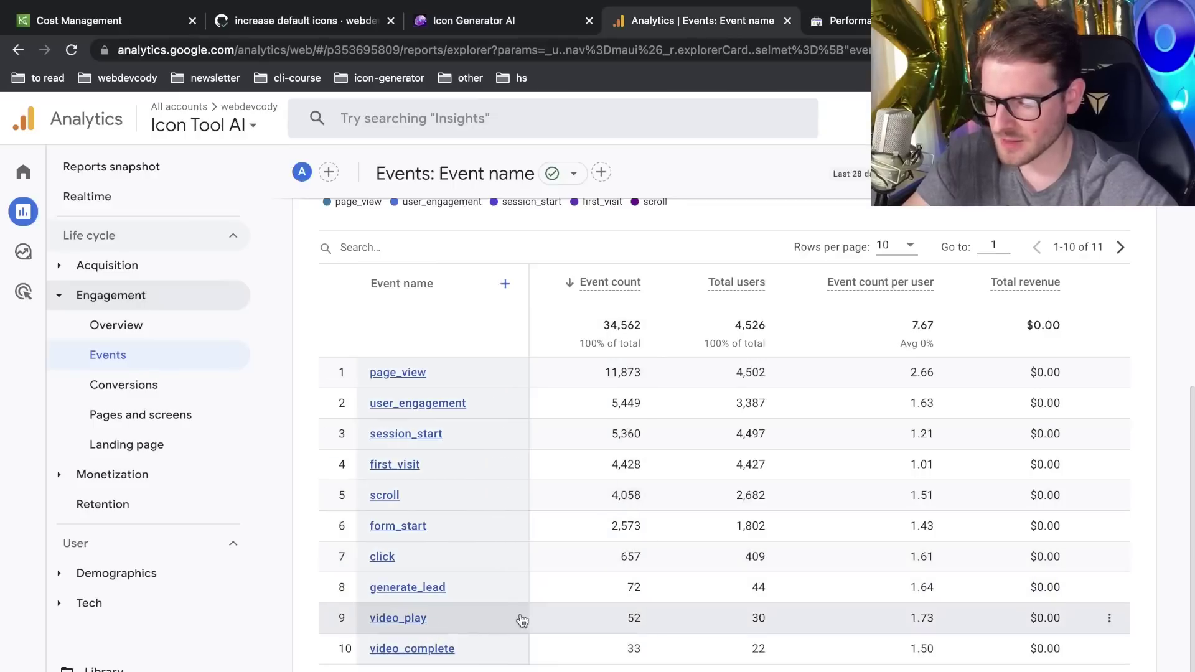
double_click(634, 617)
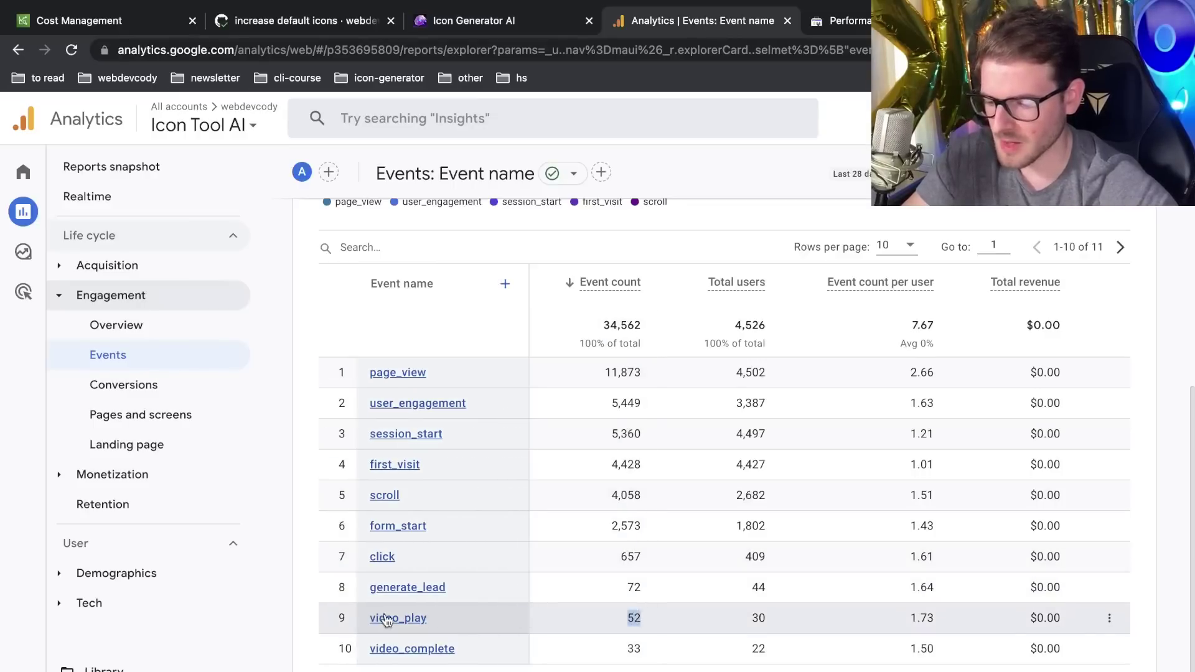
double_click(633, 648)
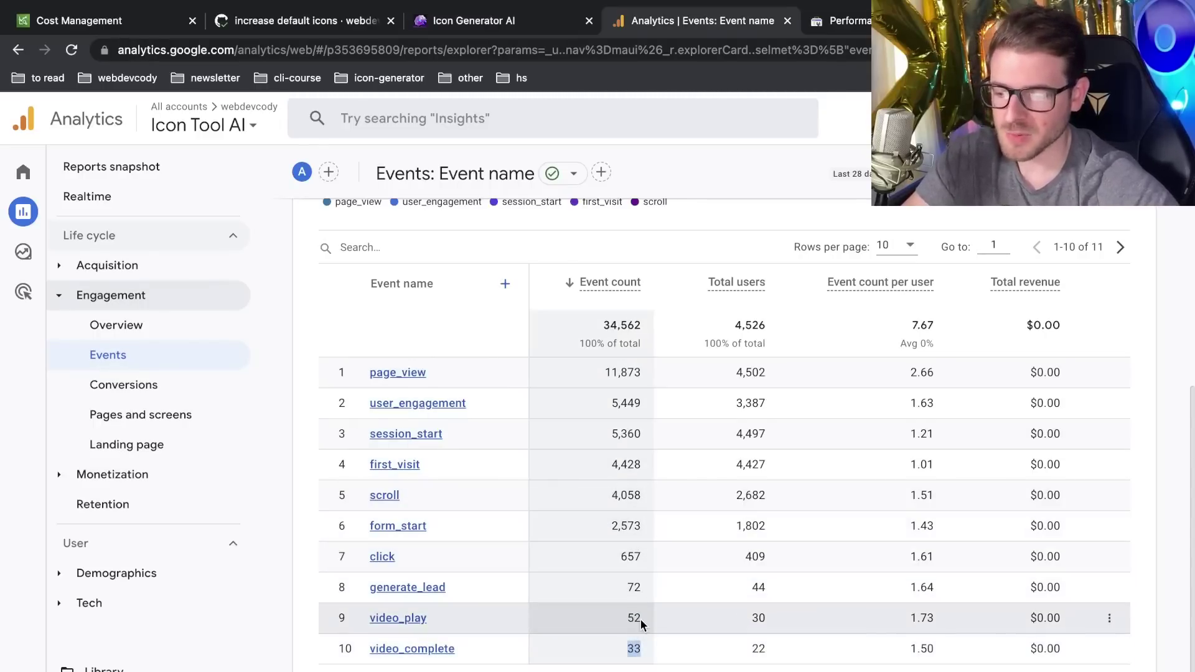
click(382, 557)
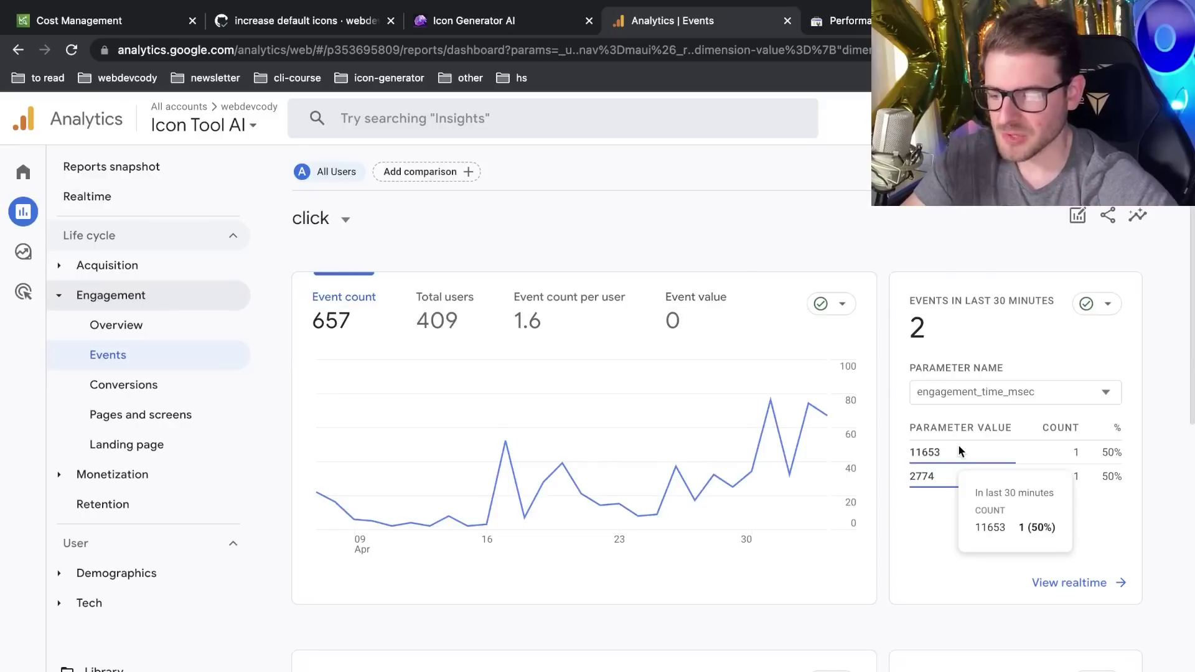
click(983, 393)
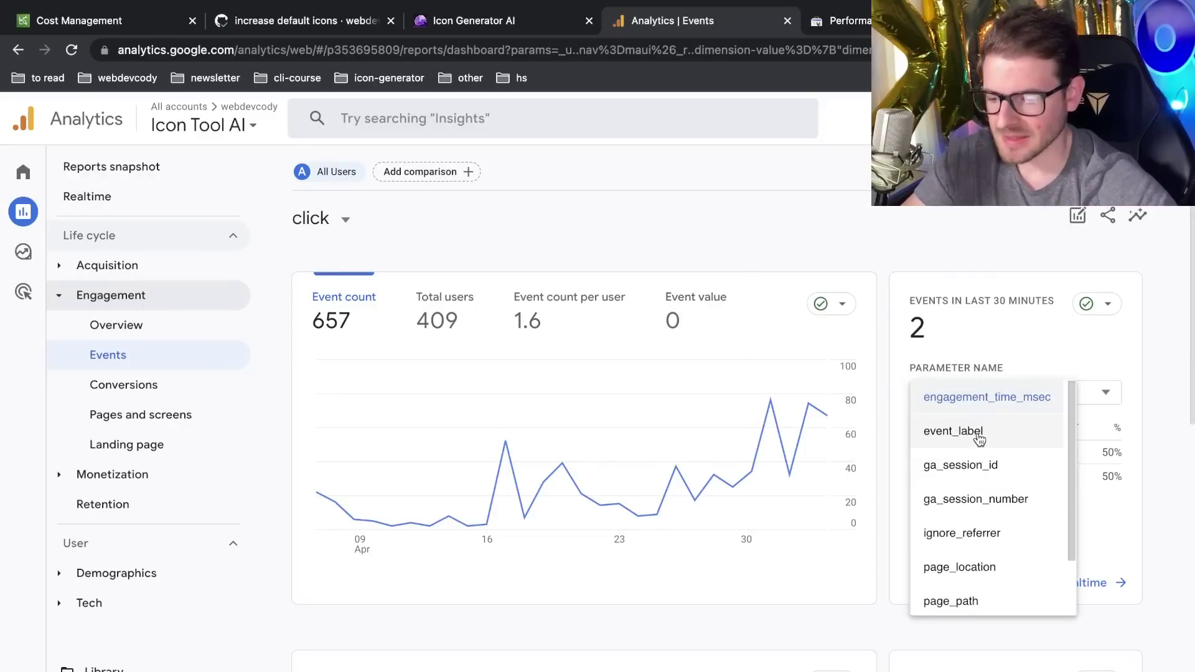
click(975, 435)
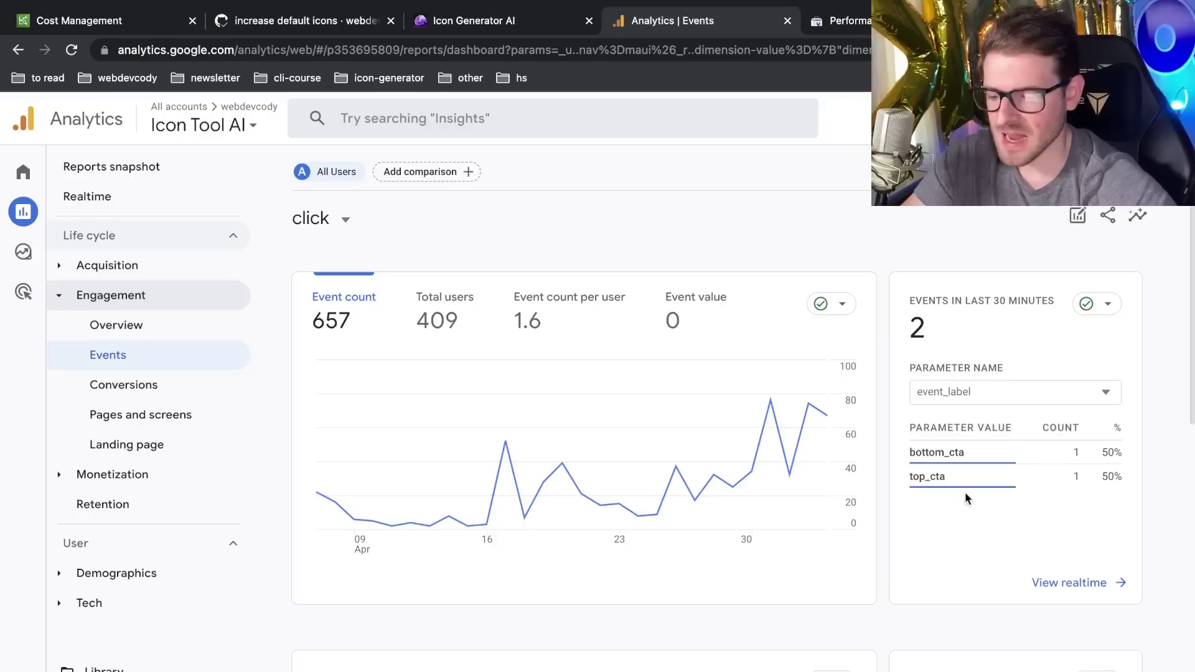
mouse_move(919, 476)
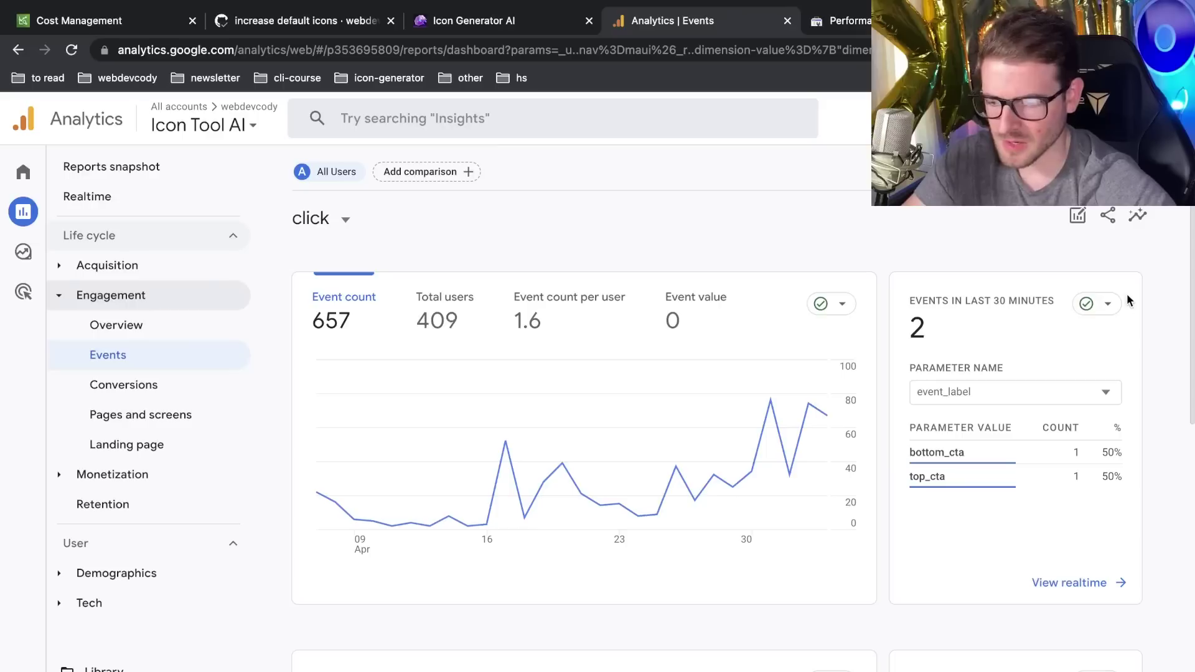
click(1107, 307)
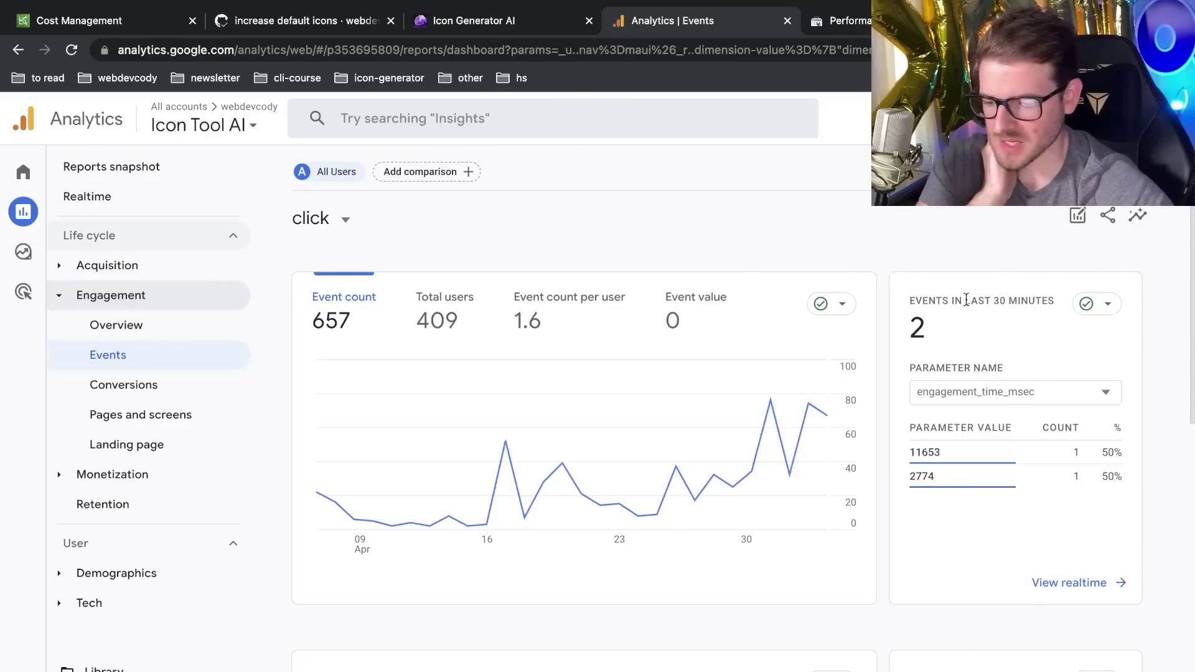
scroll(950, 309, down, 5)
scroll(951, 309, up, 5)
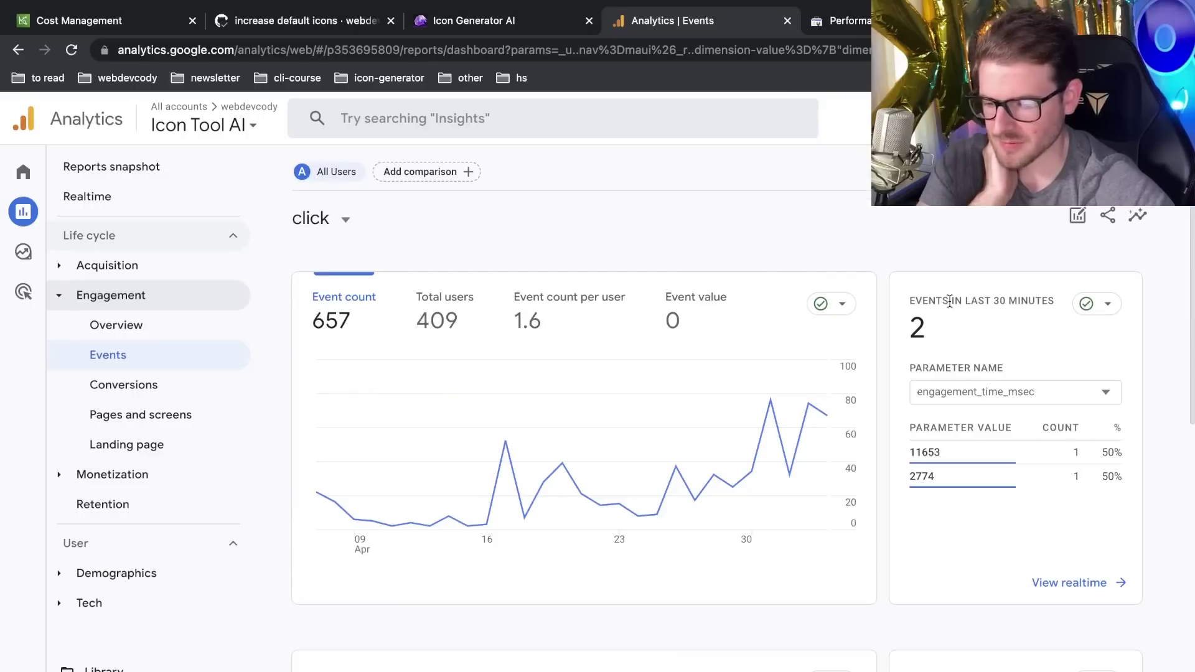
double_click(940, 304)
click(1006, 302)
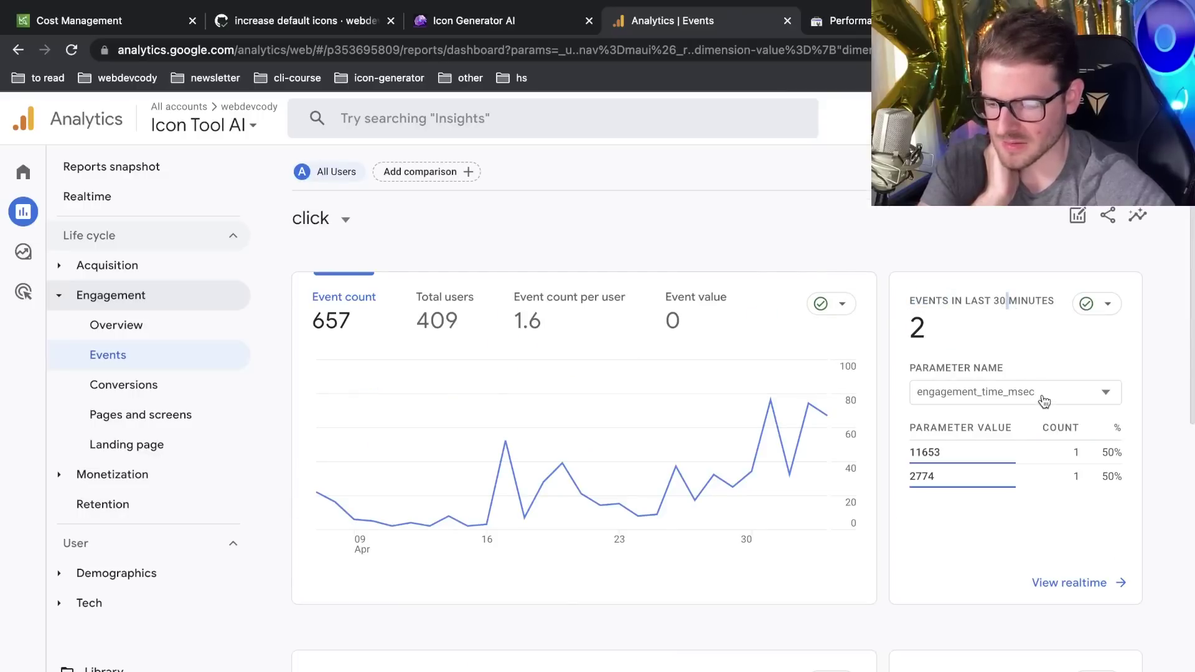
click(1075, 584)
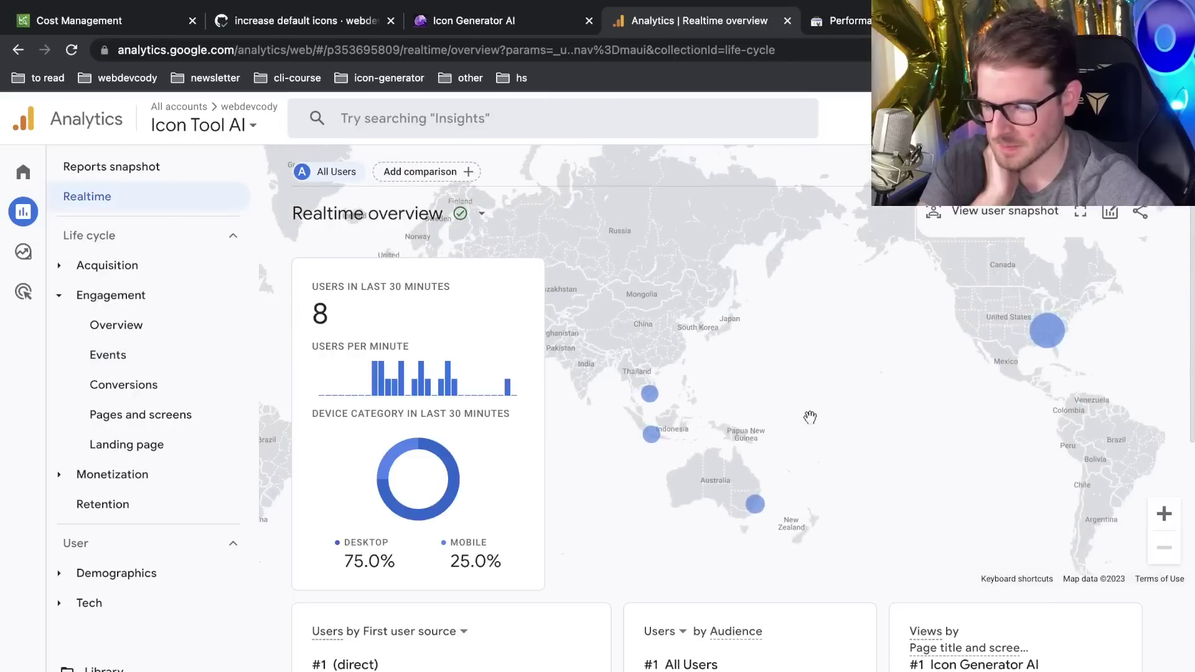
scroll(809, 417, down, 5)
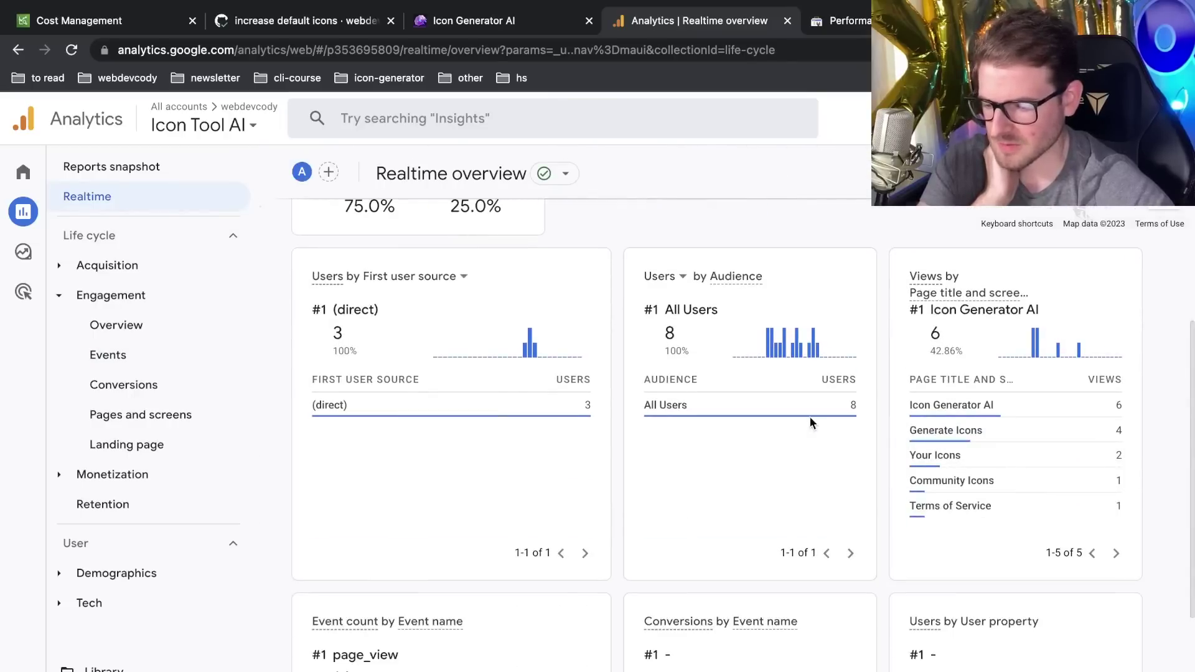
scroll(809, 417, down, 4)
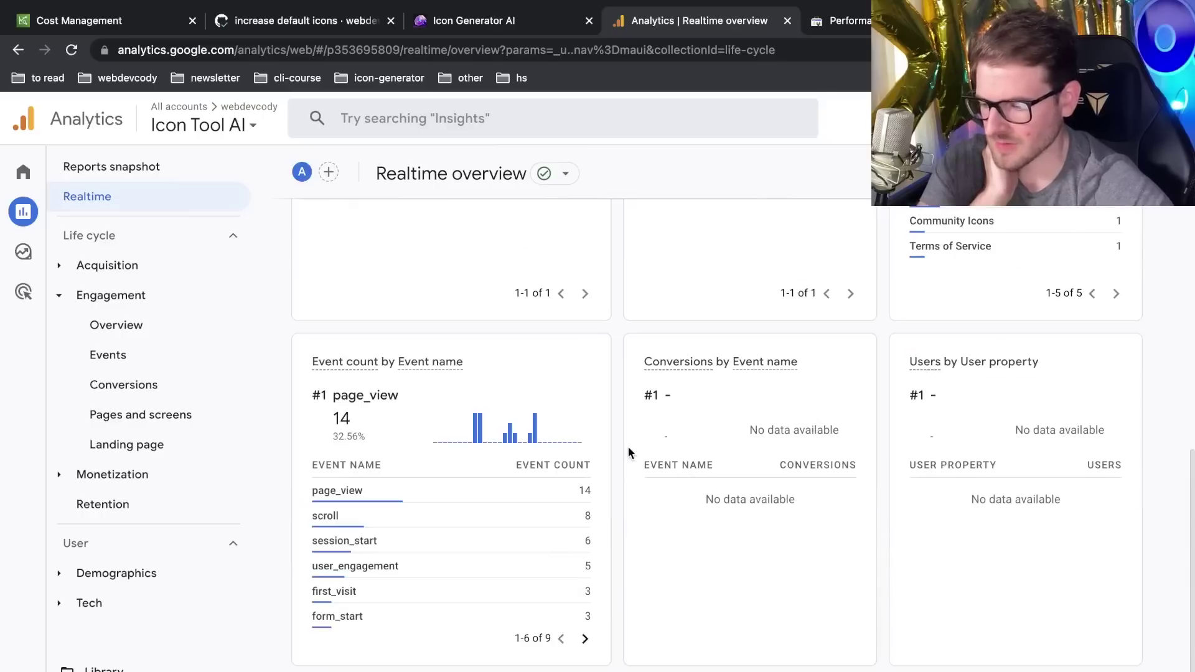
key(alt+Left)
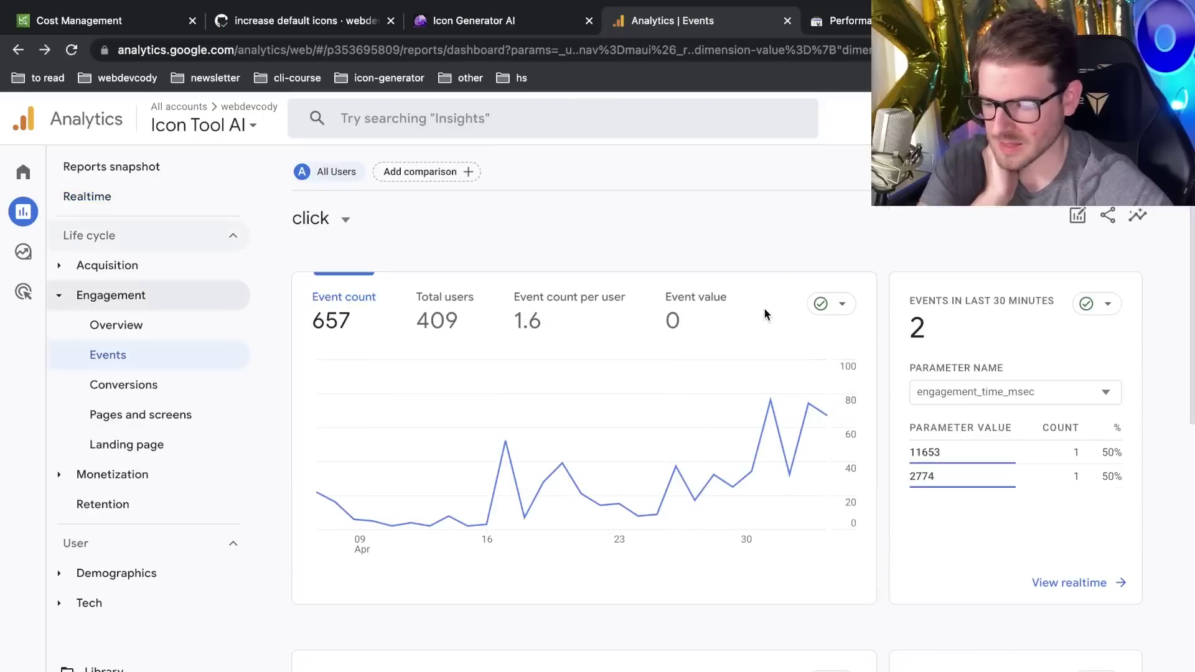
key(alt+Left)
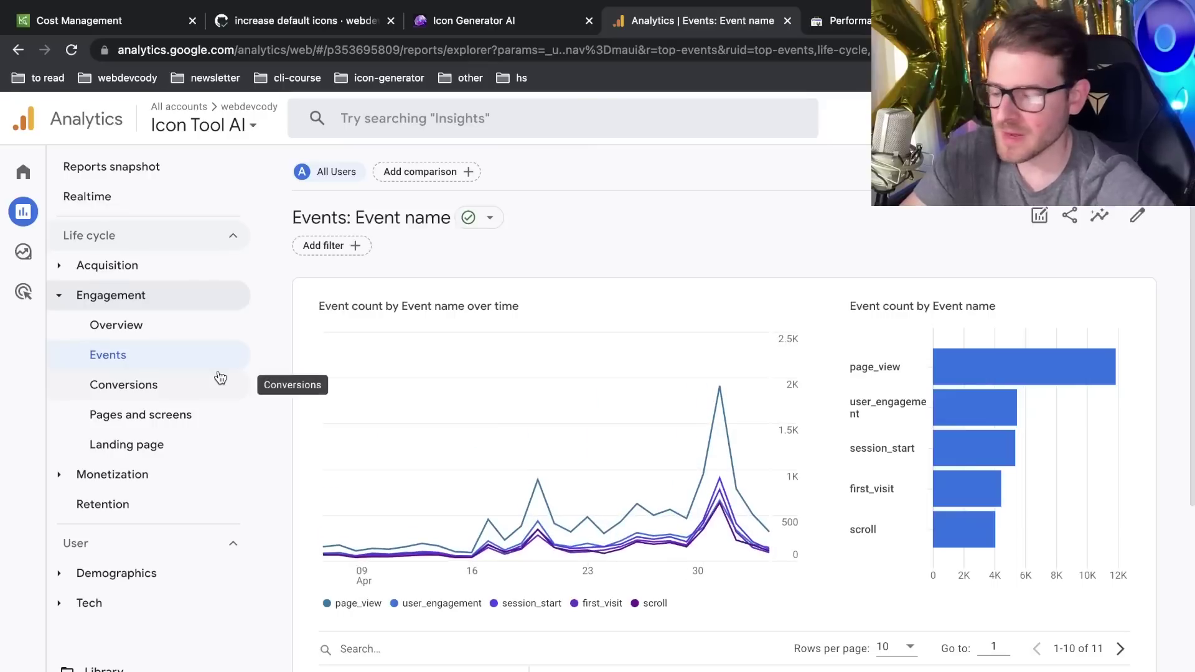
Open Engagement > Conversions and read the 7 purchase conversions from 3 users on the chart
scroll(715, 280, down, 6)
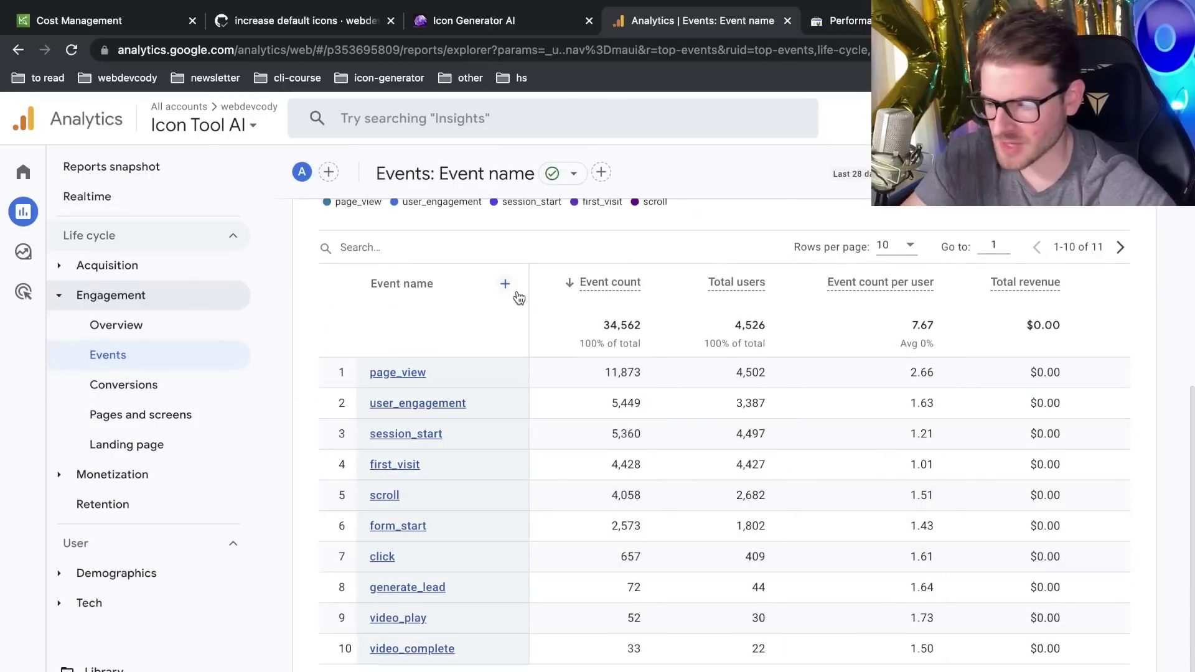
scroll(511, 451, up, 6)
click(124, 384)
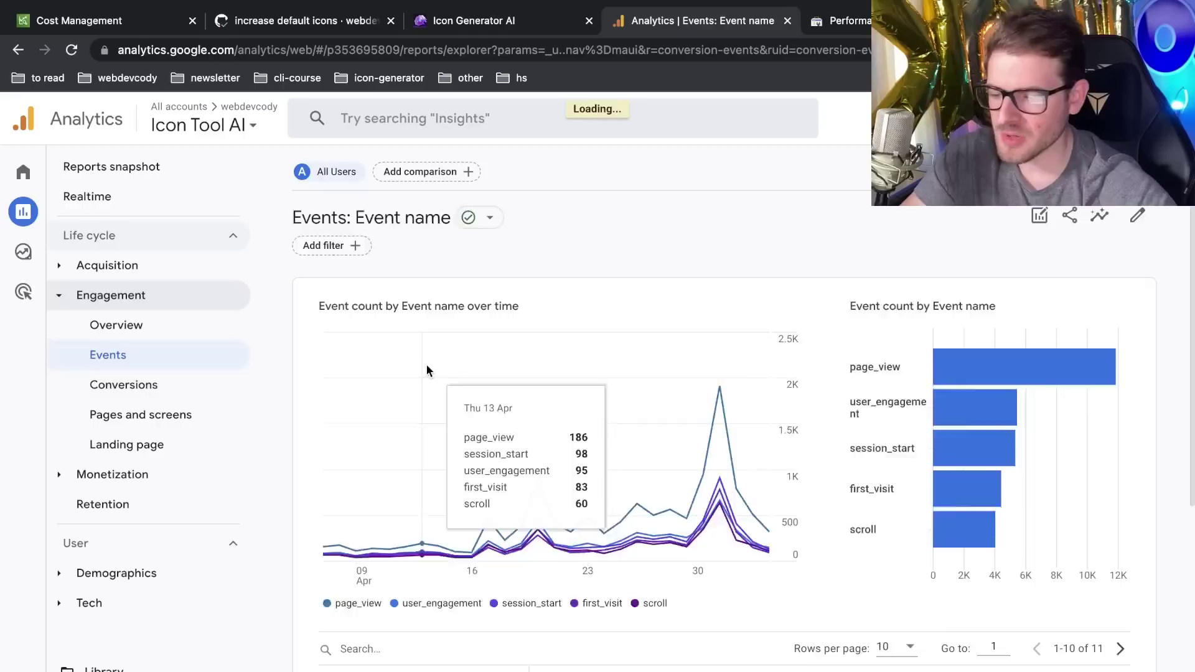
mouse_move(768, 491)
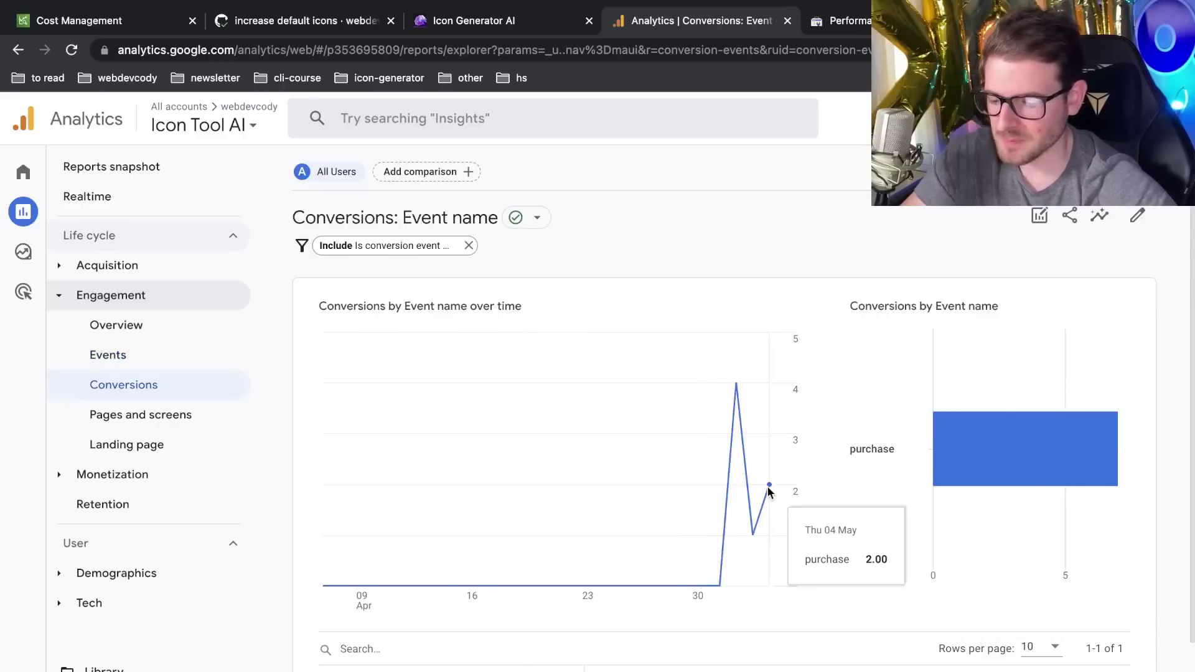
mouse_move(869, 443)
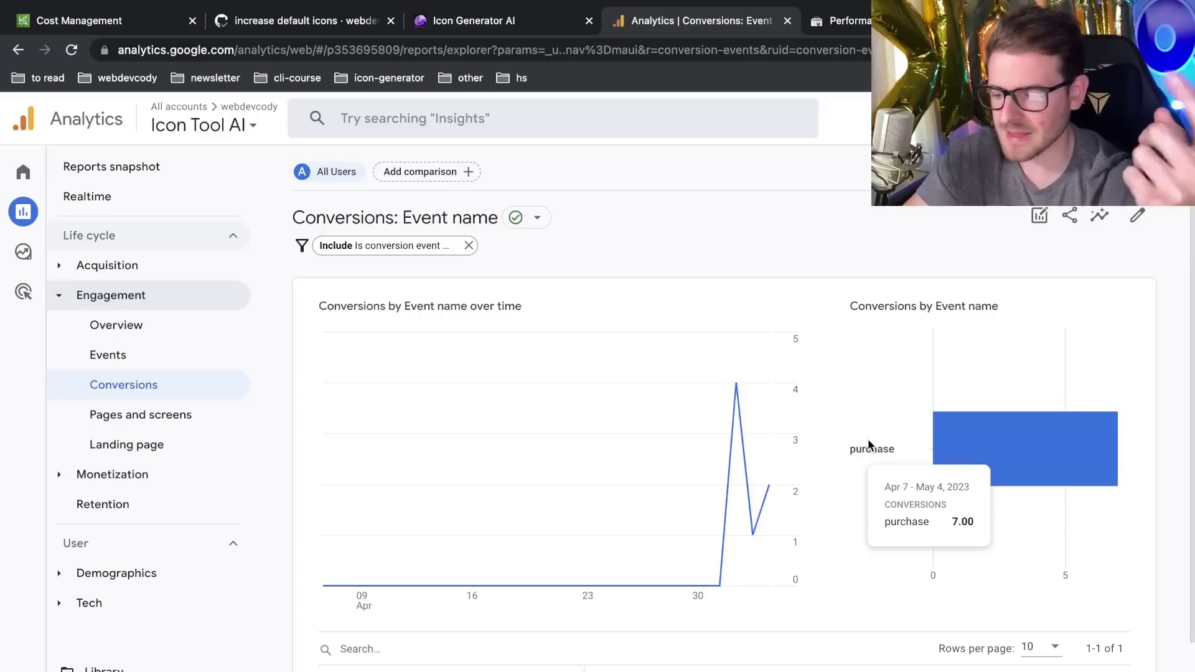
scroll(870, 444, down, 1)
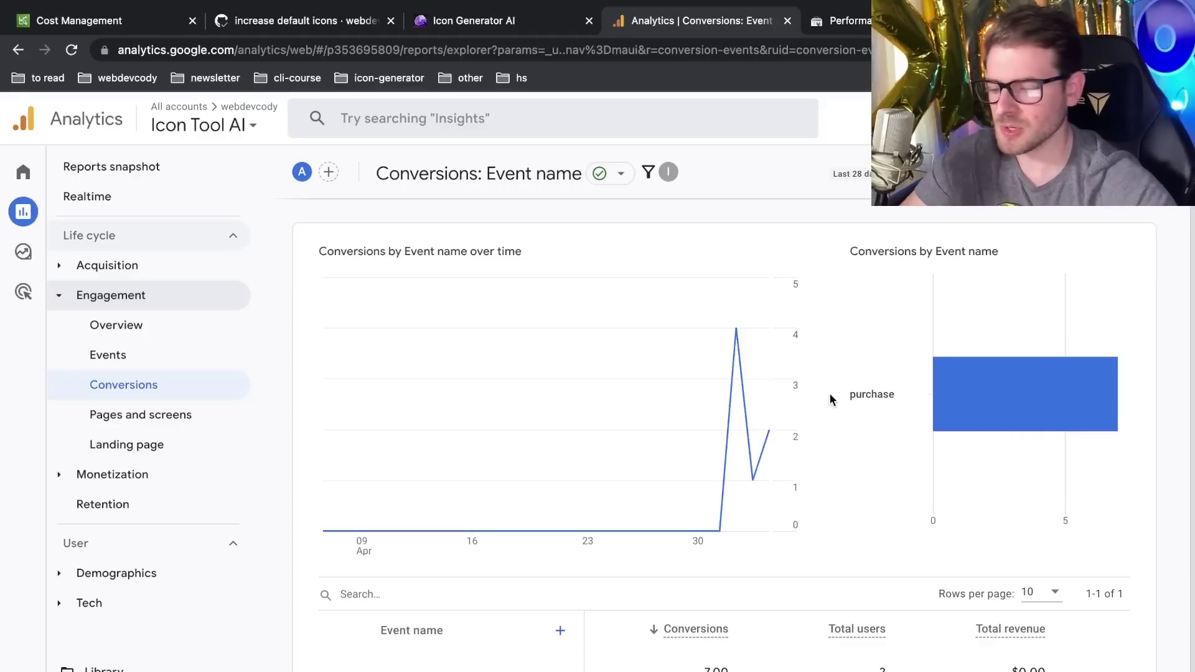
mouse_move(750, 356)
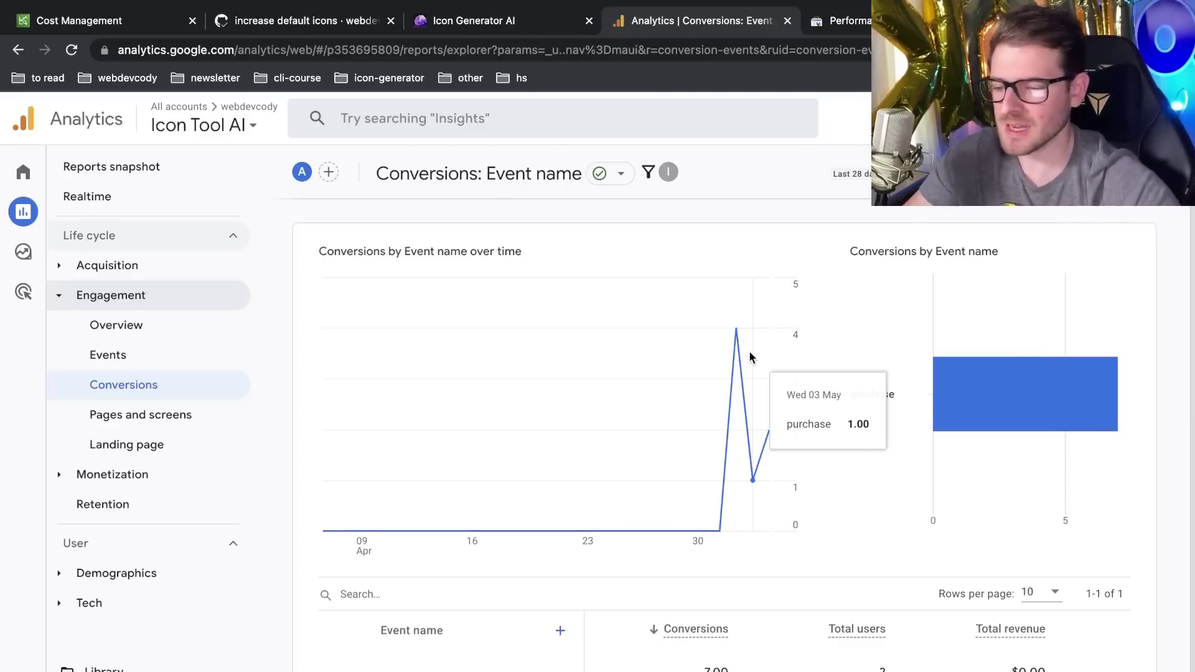
key(ctrl+shift+Tab)
scroll(560, 320, up, 6)
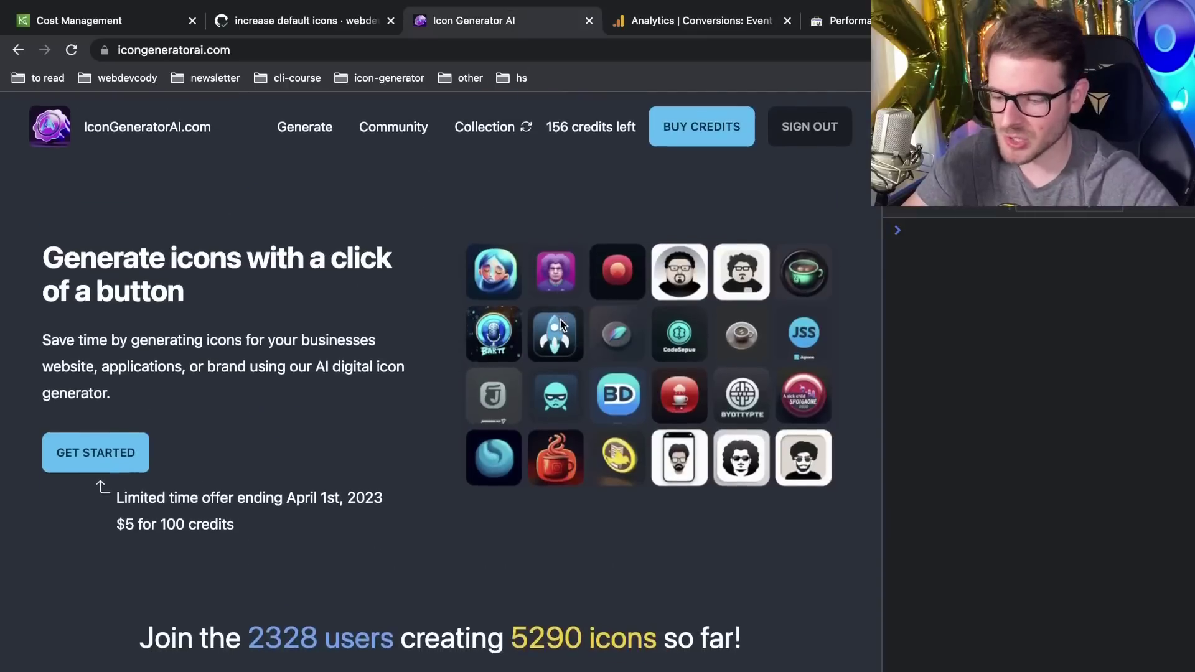
drag(435, 217, 893, 530)
scroll(616, 294, down, 3)
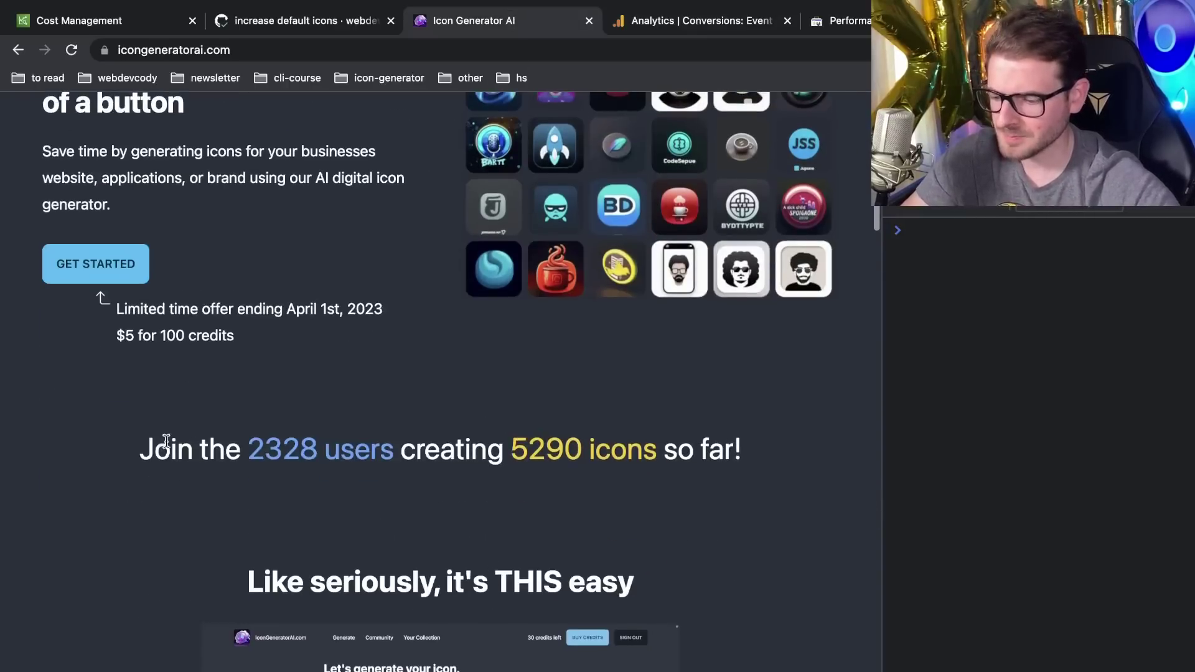
key(super+shift+4)
drag(91, 392, 843, 513)
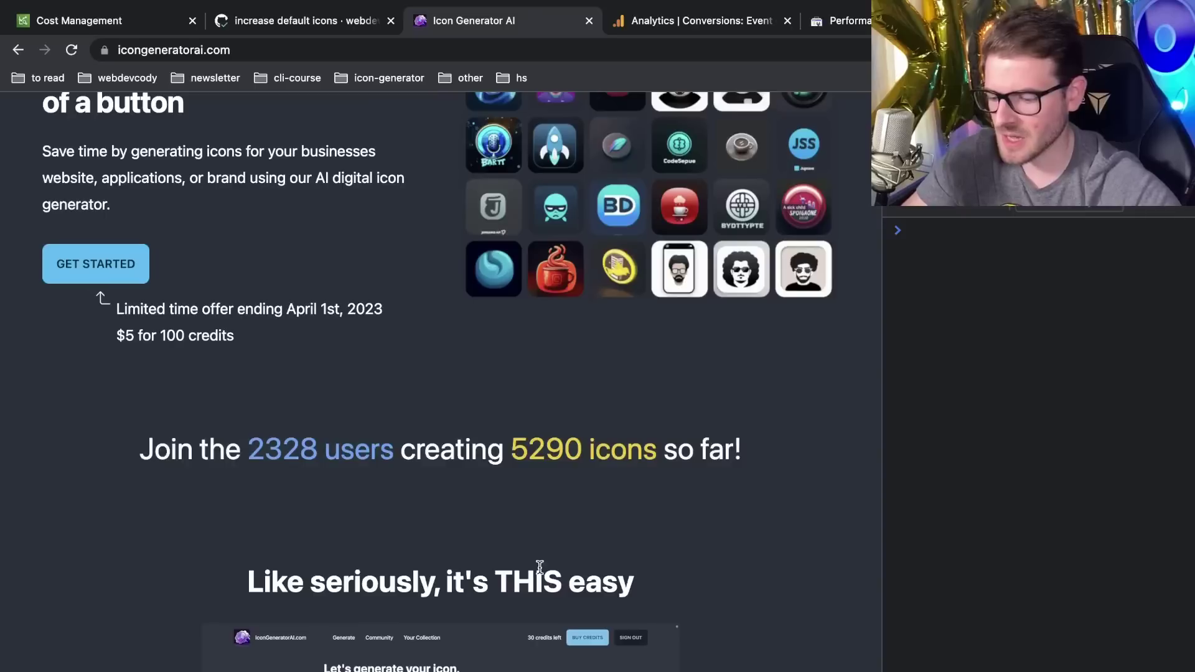
scroll(614, 566, down, 5)
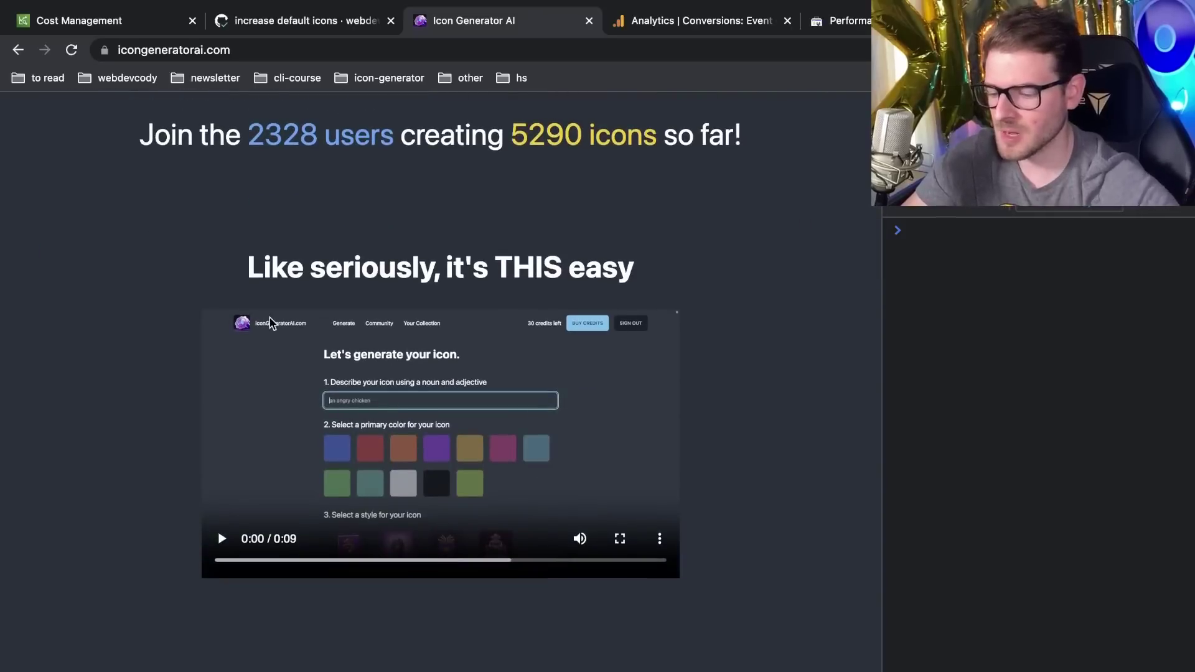
scroll(290, 334, up, 7)
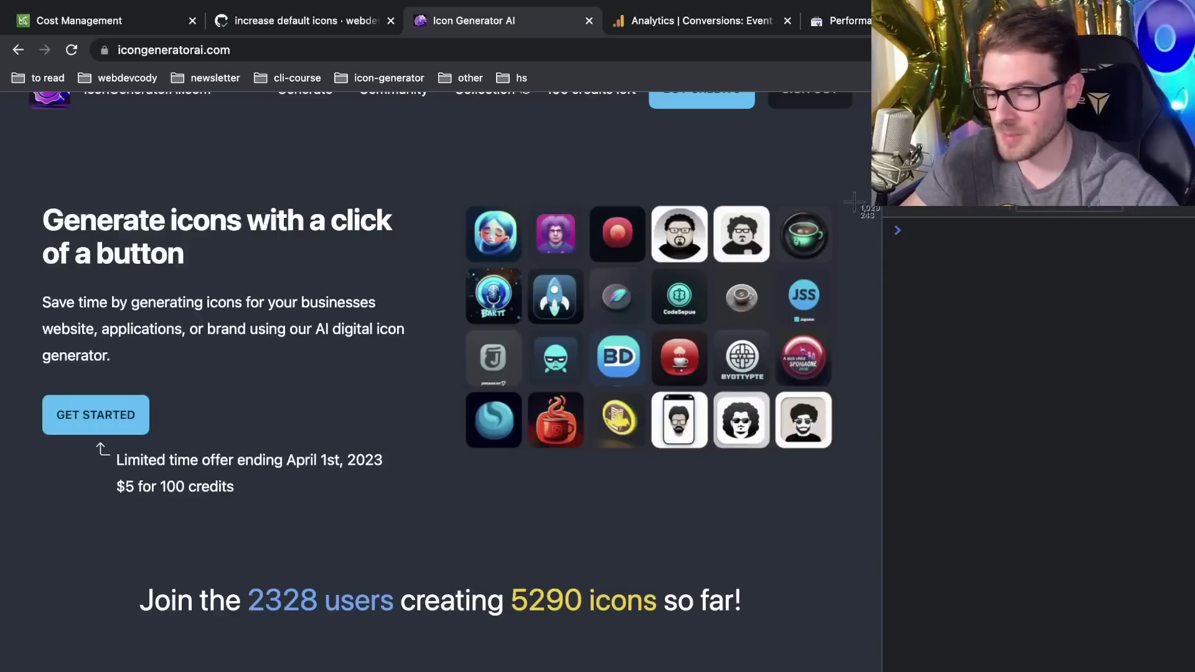
key(super+shift+4)
drag(850, 185, 446, 523)
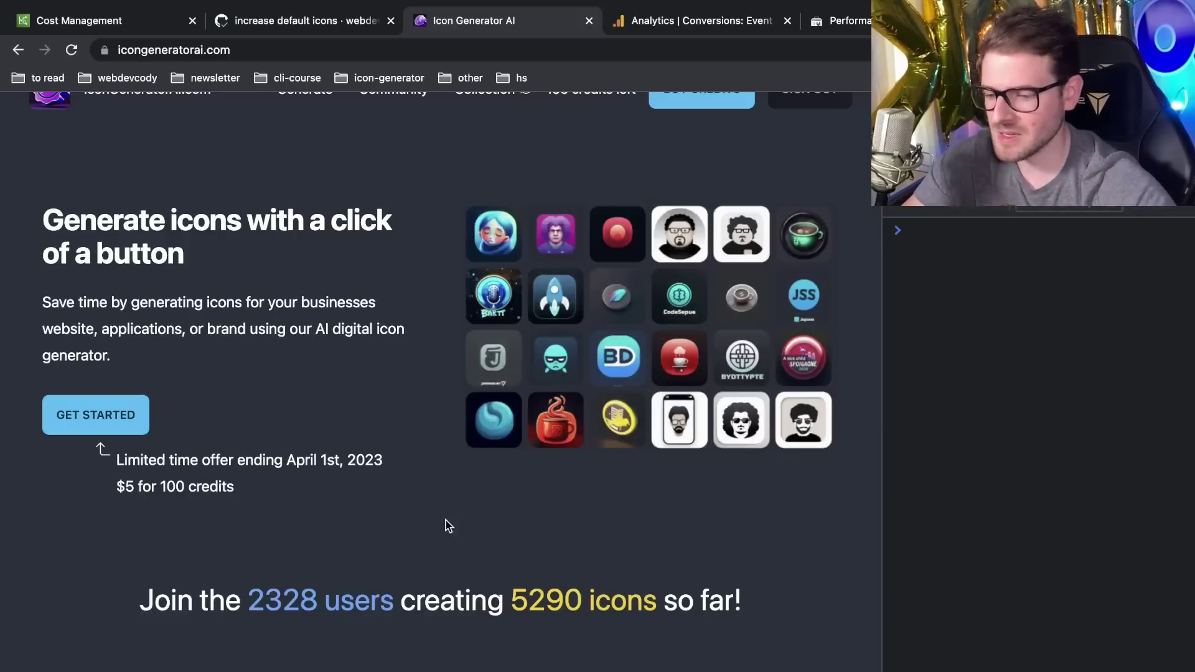
click(651, 20)
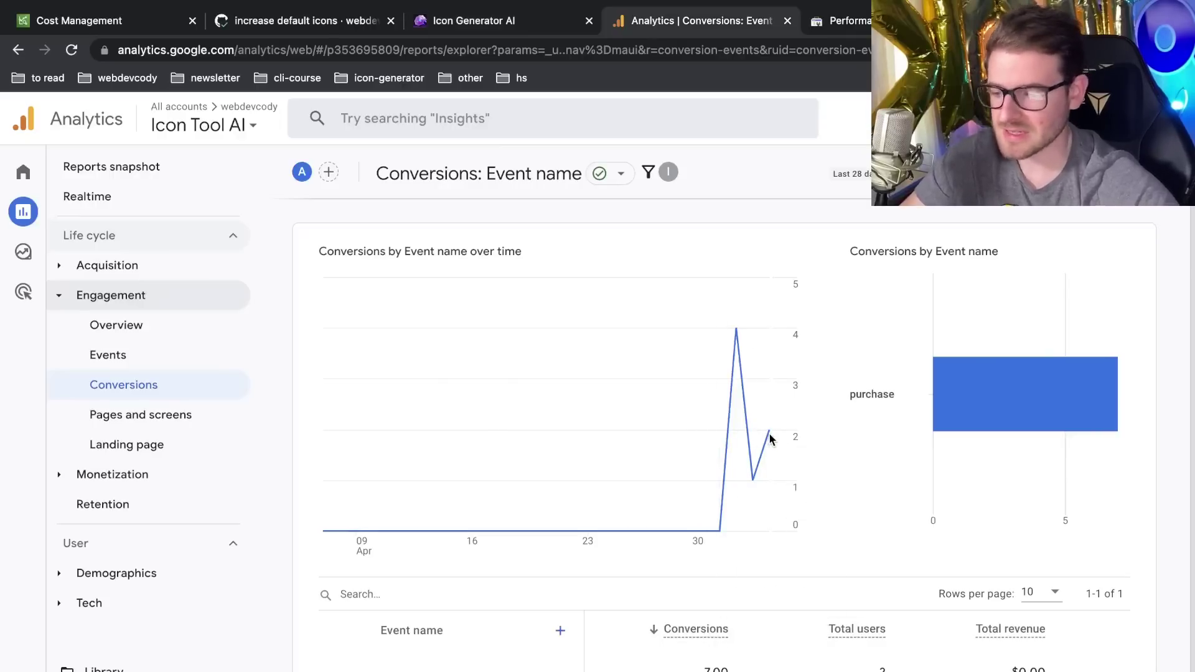
Compare the Icon Generator AI site with Analytics, then open the Engagement > Pages and screens report
click(489, 20)
scroll(772, 194, up, 1)
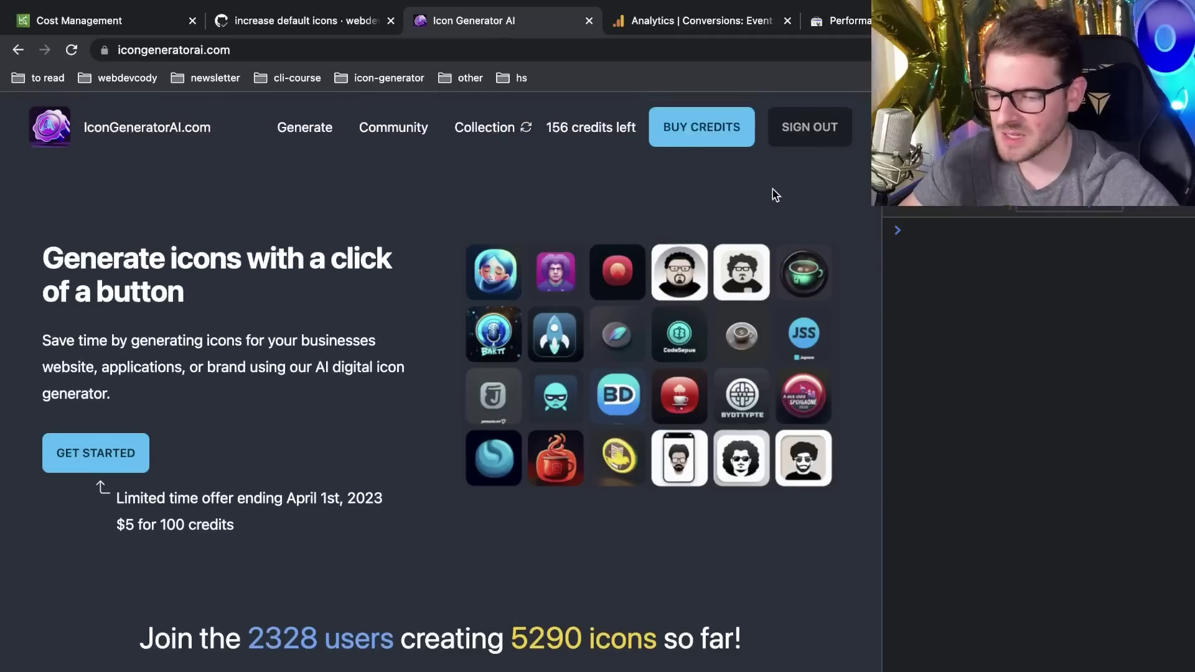
click(692, 22)
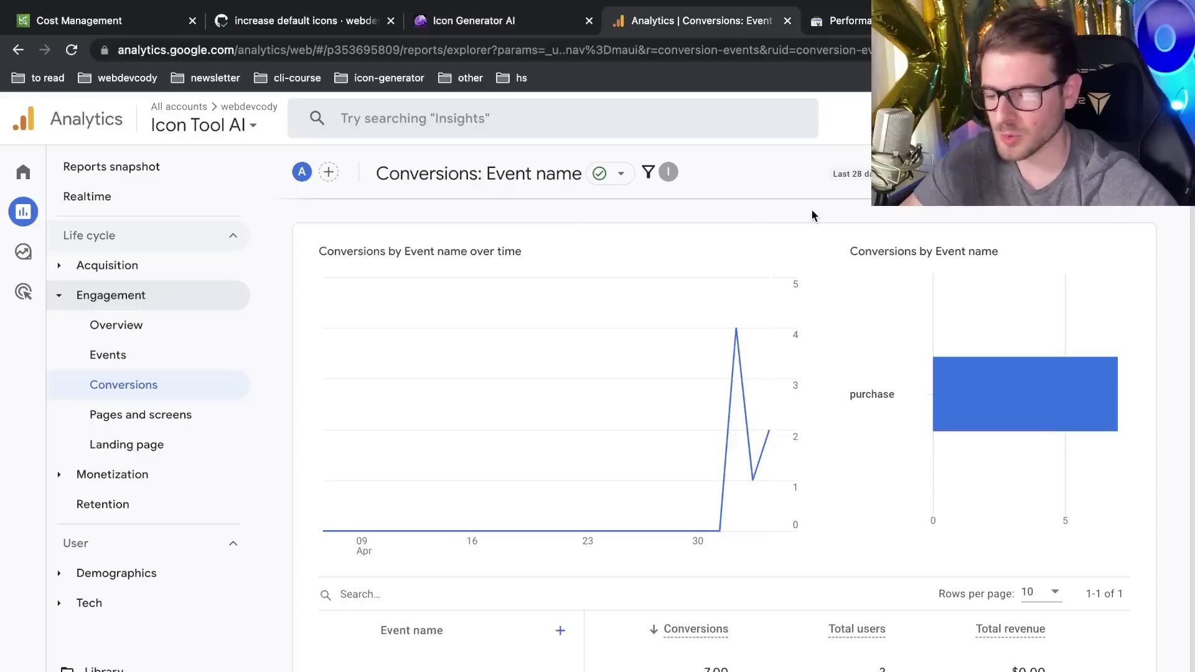
click(498, 22)
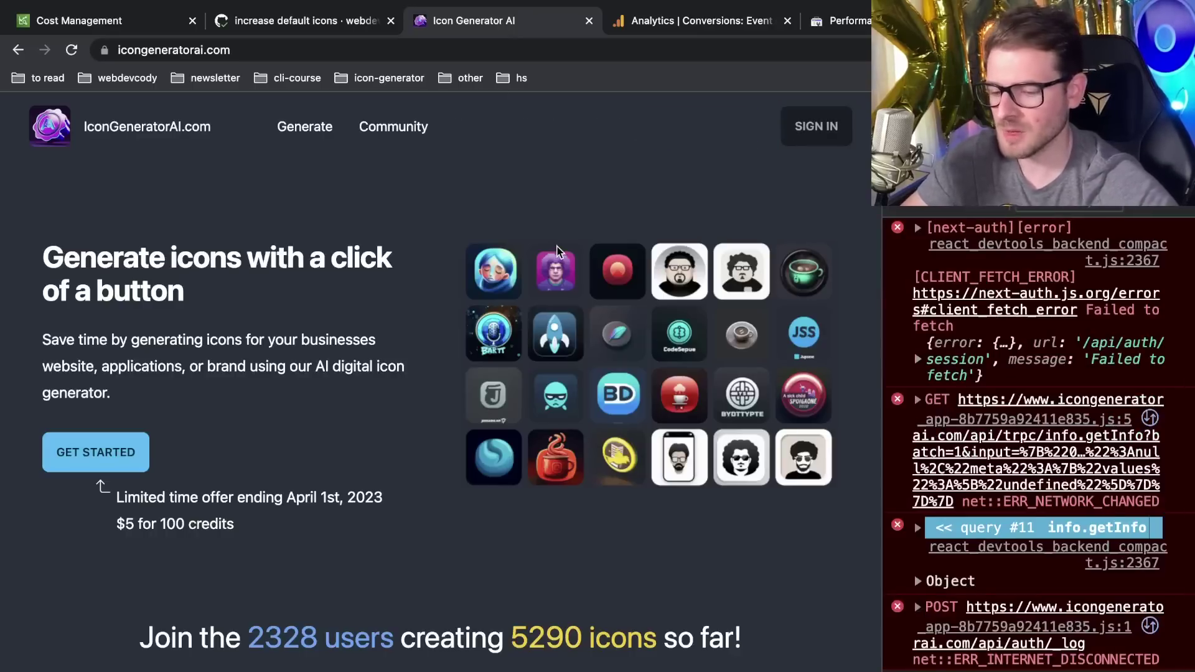
click(685, 23)
click(499, 23)
click(685, 26)
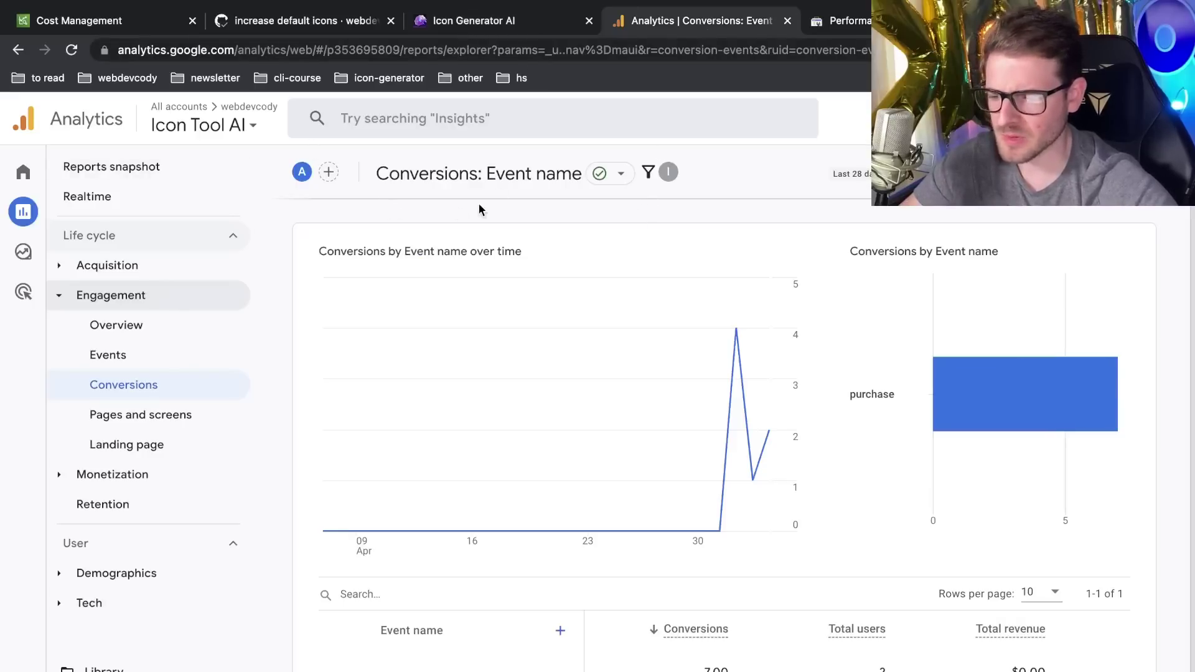
scroll(614, 244, down, 1)
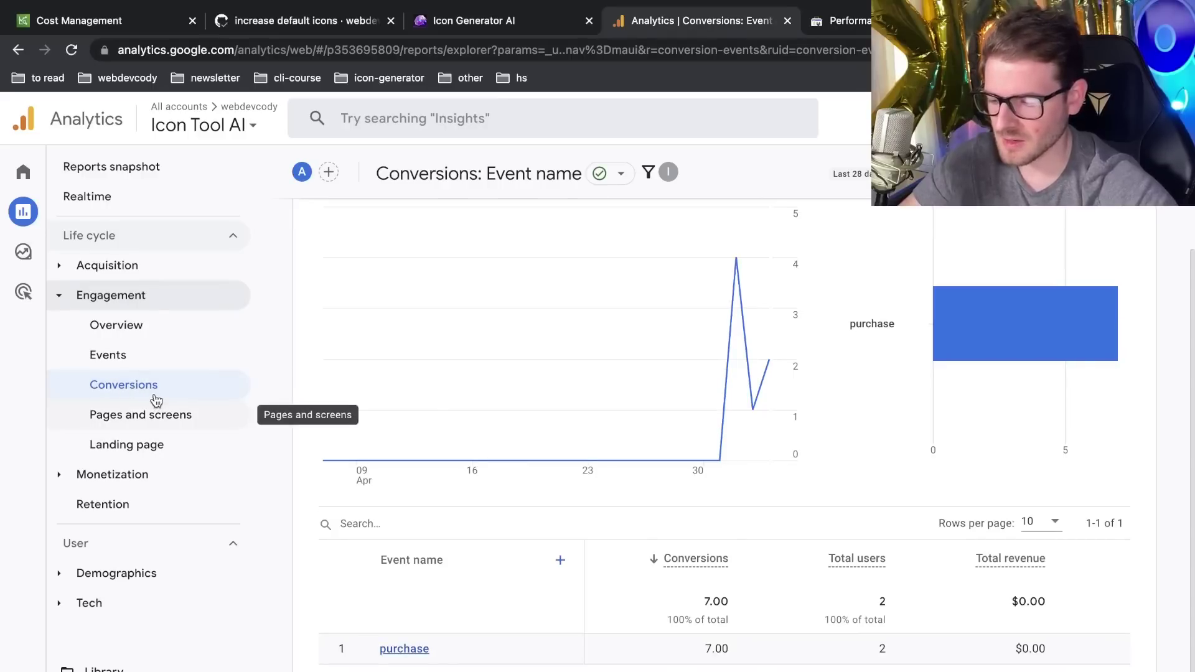
click(138, 416)
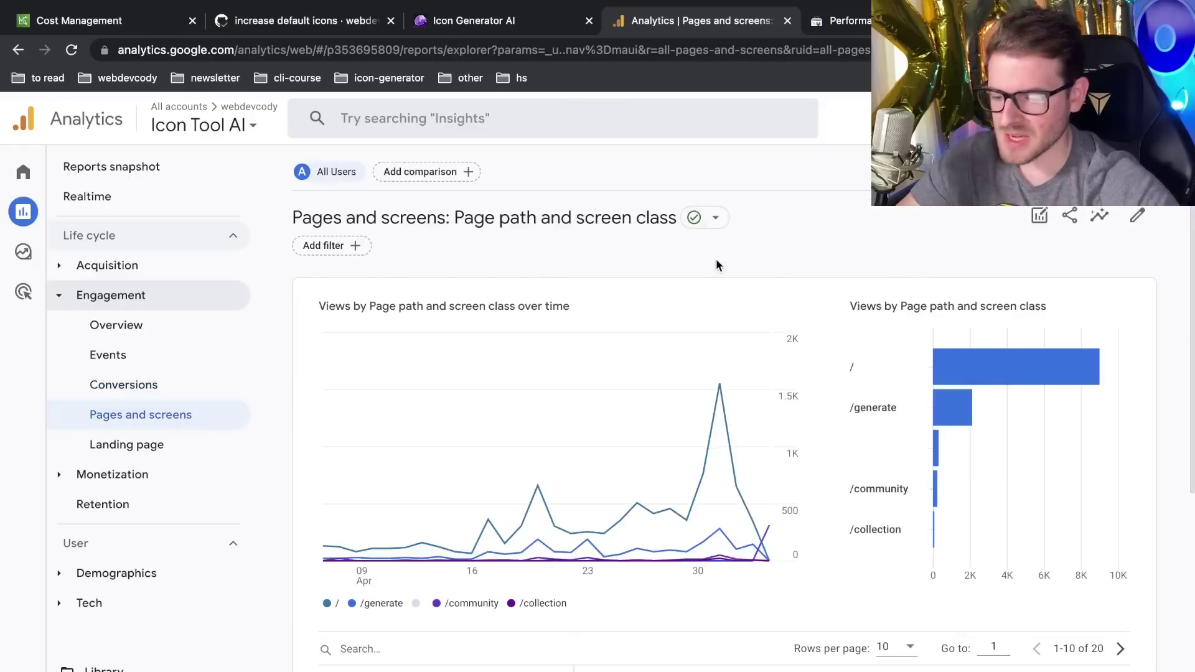
Highlight /collection's 93 views, 2.58 views per user and 0m 19s engagement, then the /community path
scroll(715, 258, down, 6)
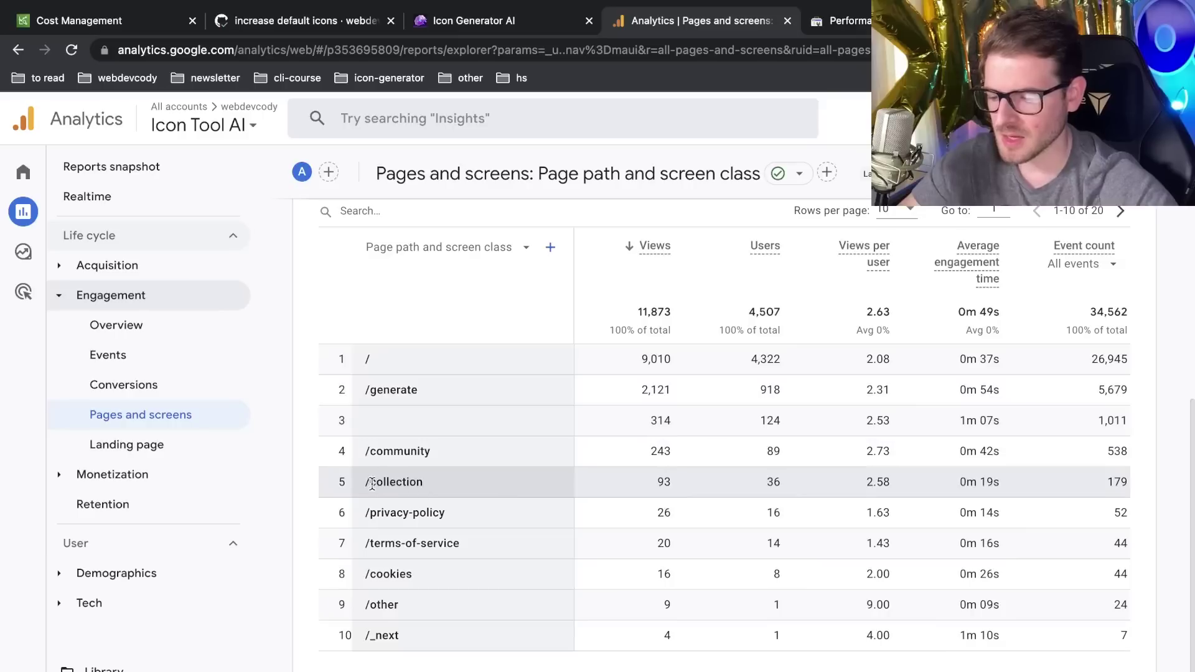
drag(655, 484, 673, 490)
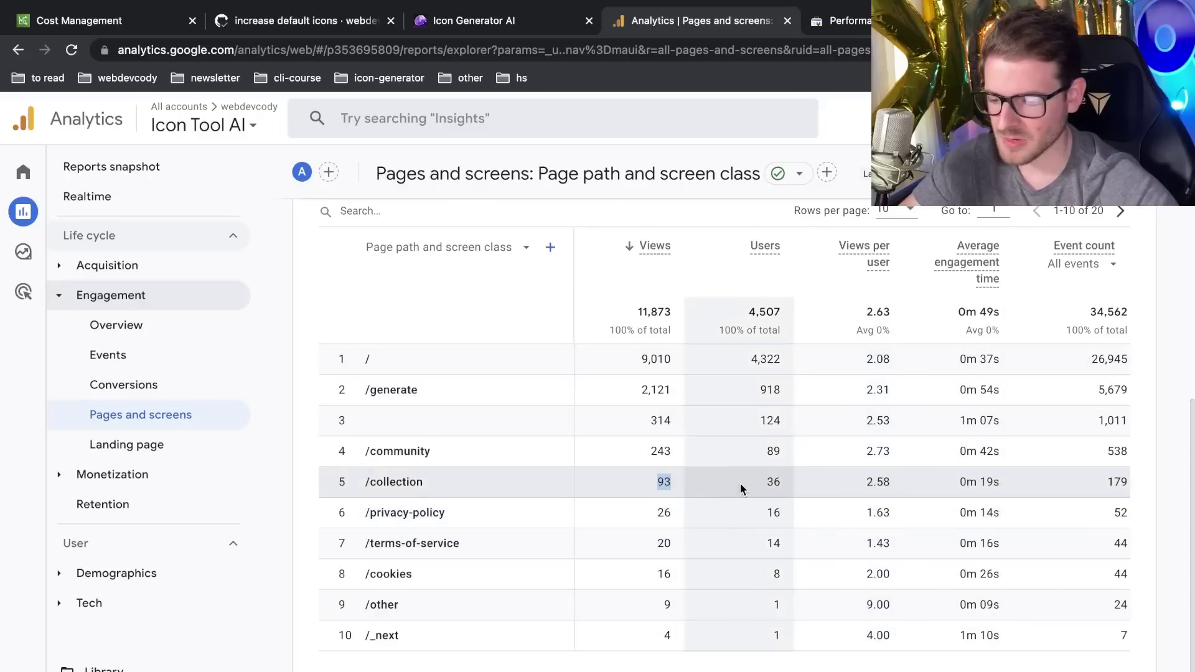
drag(867, 482, 888, 480)
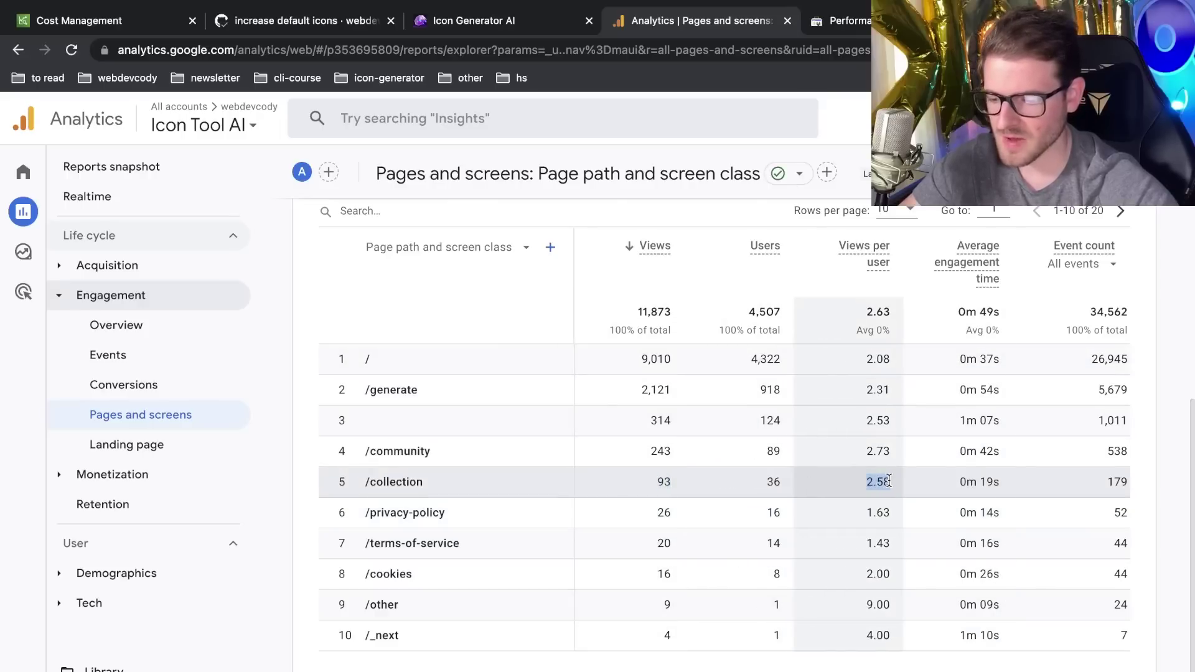
drag(960, 483, 1011, 489)
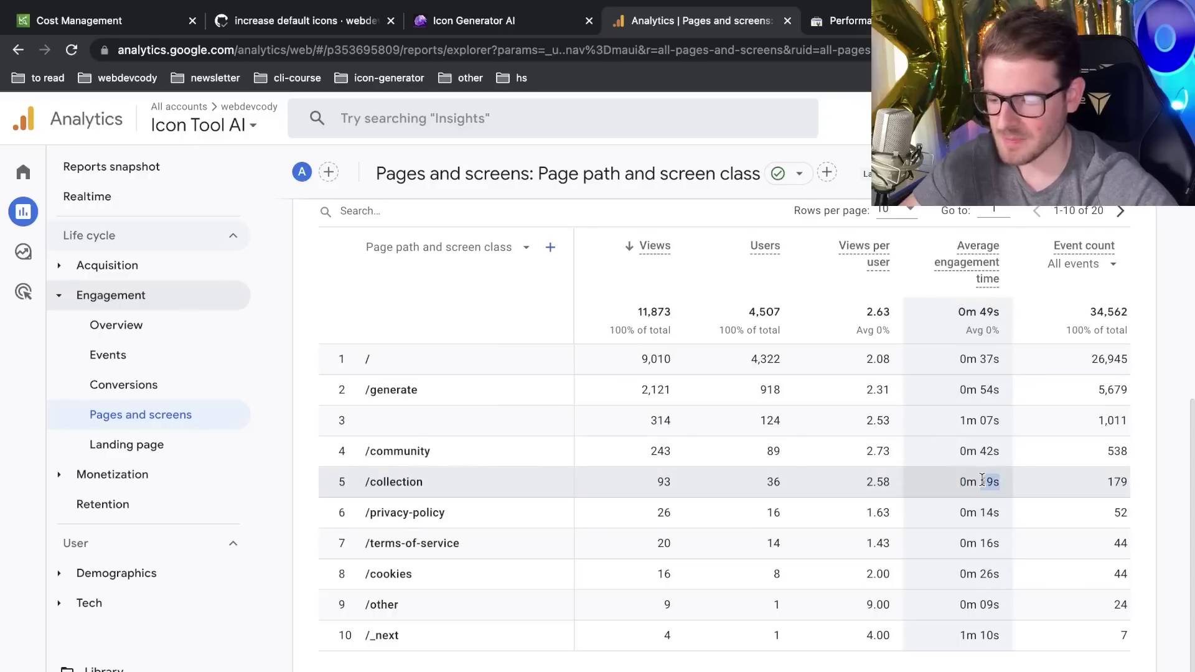
click(474, 476)
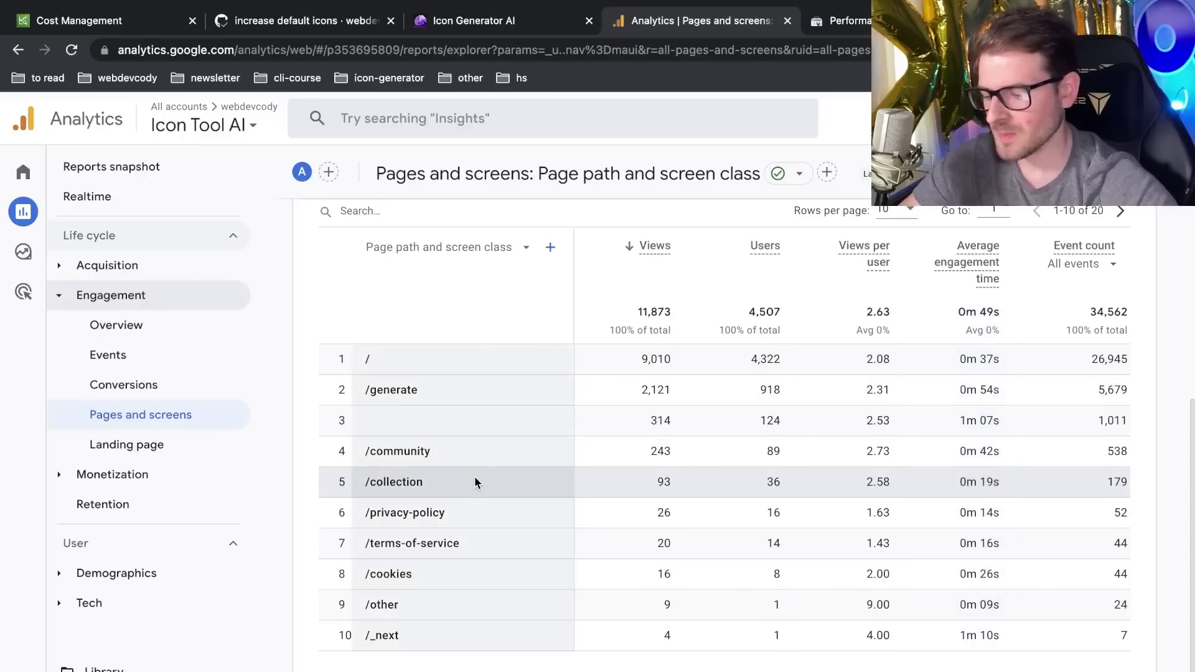
triple_click(393, 483)
click(405, 482)
triple_click(411, 482)
click(417, 485)
triple_click(405, 493)
click(387, 493)
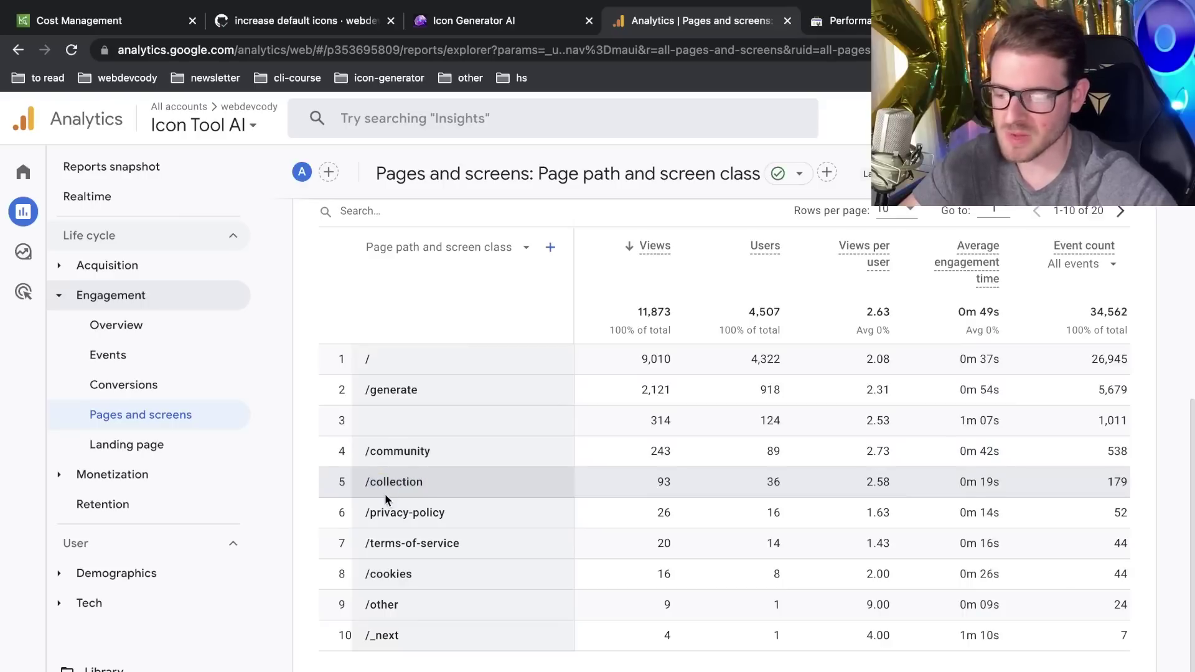
double_click(396, 483)
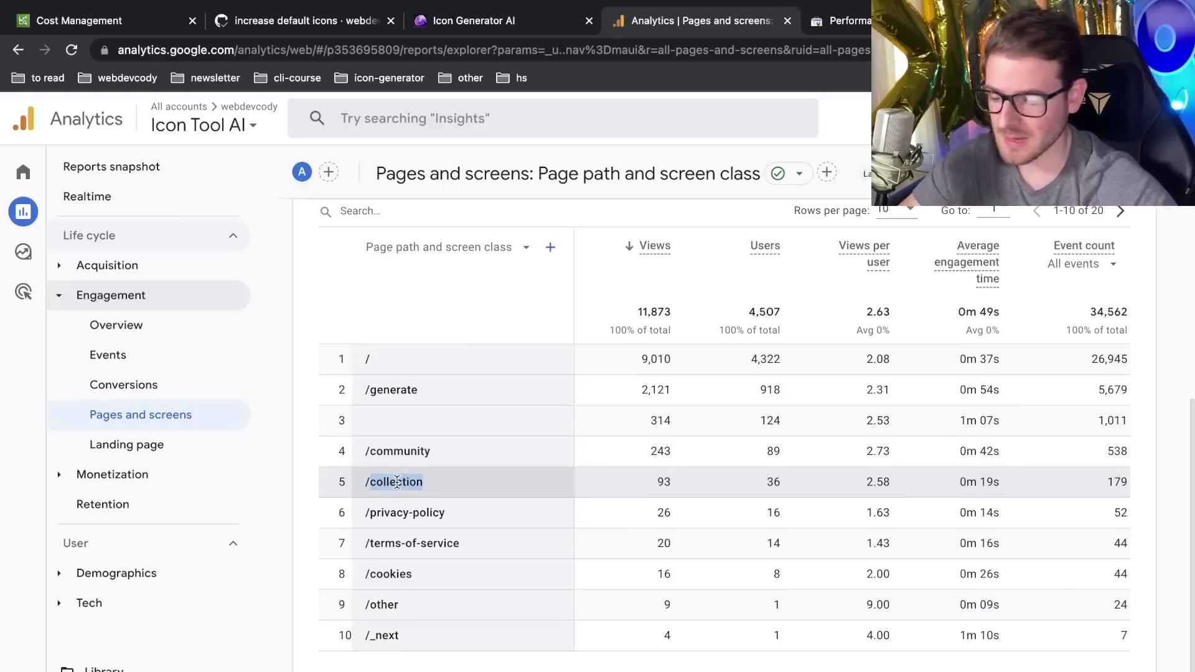
click(411, 483)
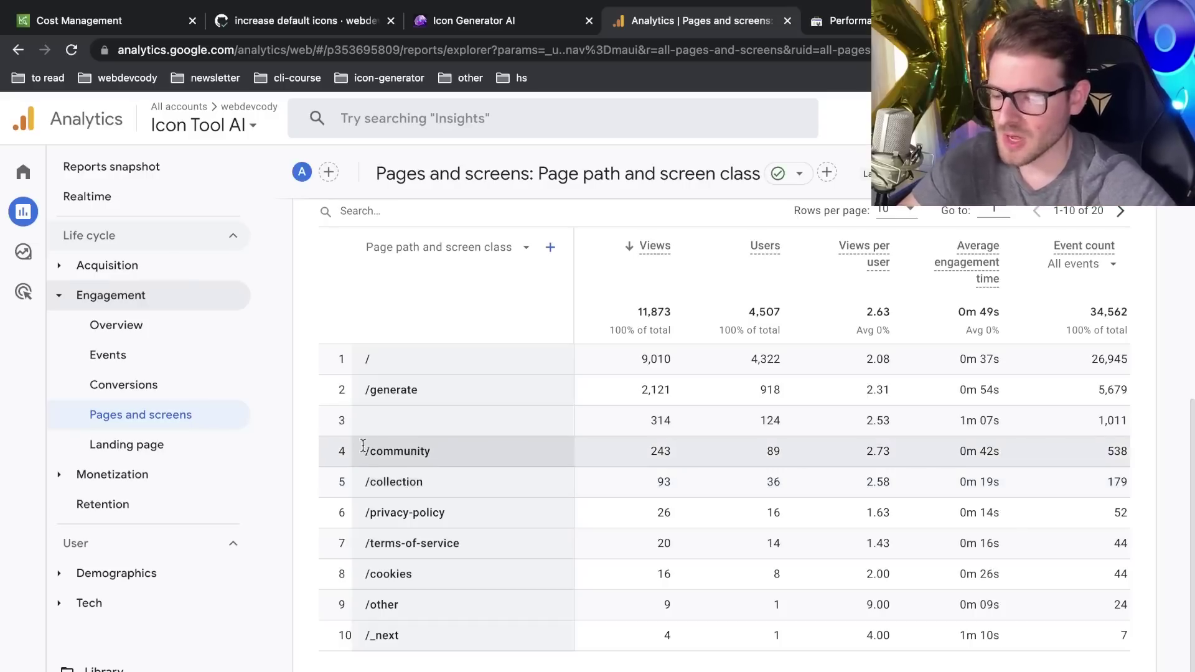
drag(365, 452, 464, 452)
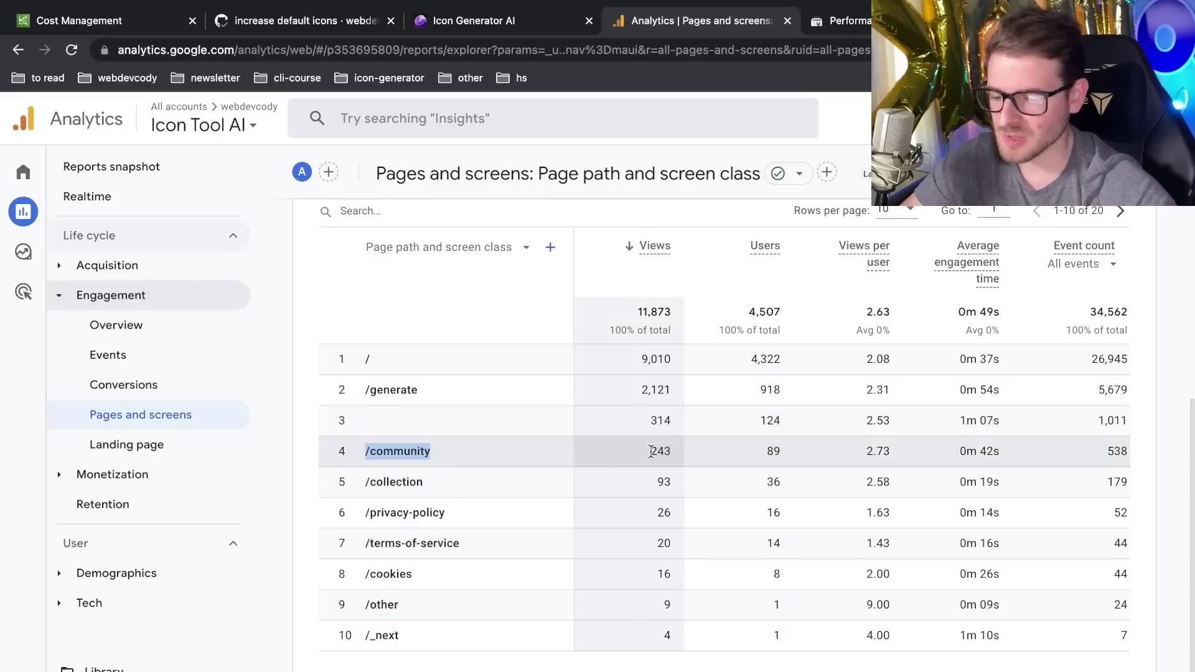
click(528, 459)
Screenshot the /generate row, then open the Landing page report's sessions table
key(super+shift+4)
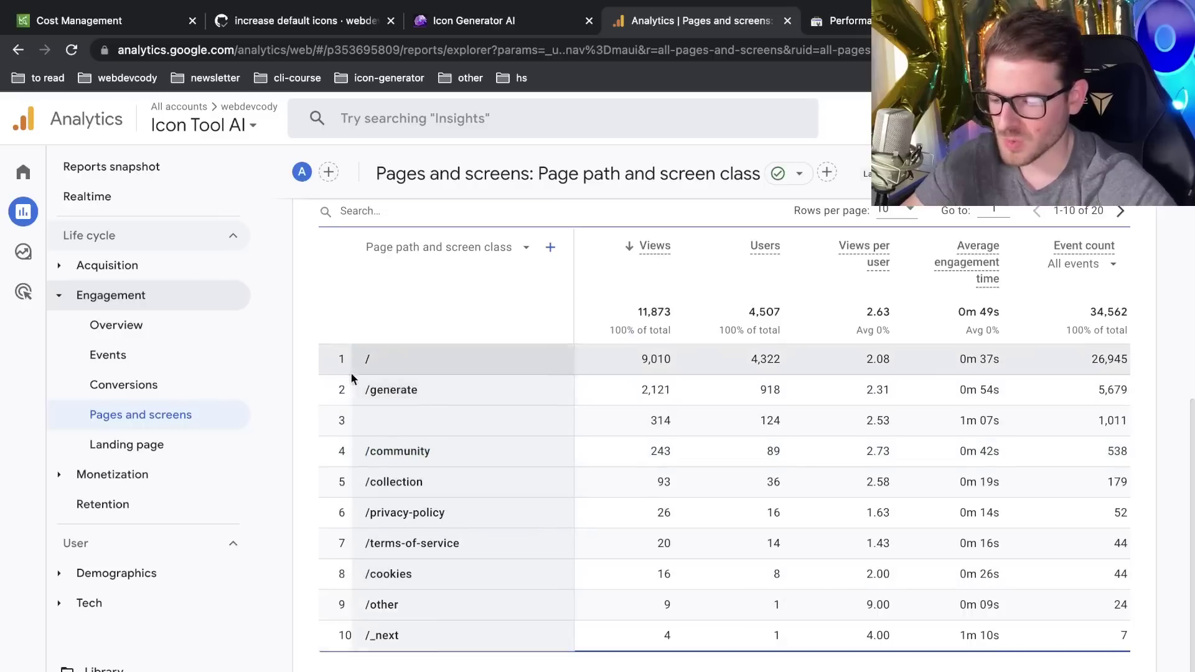
drag(347, 373, 726, 410)
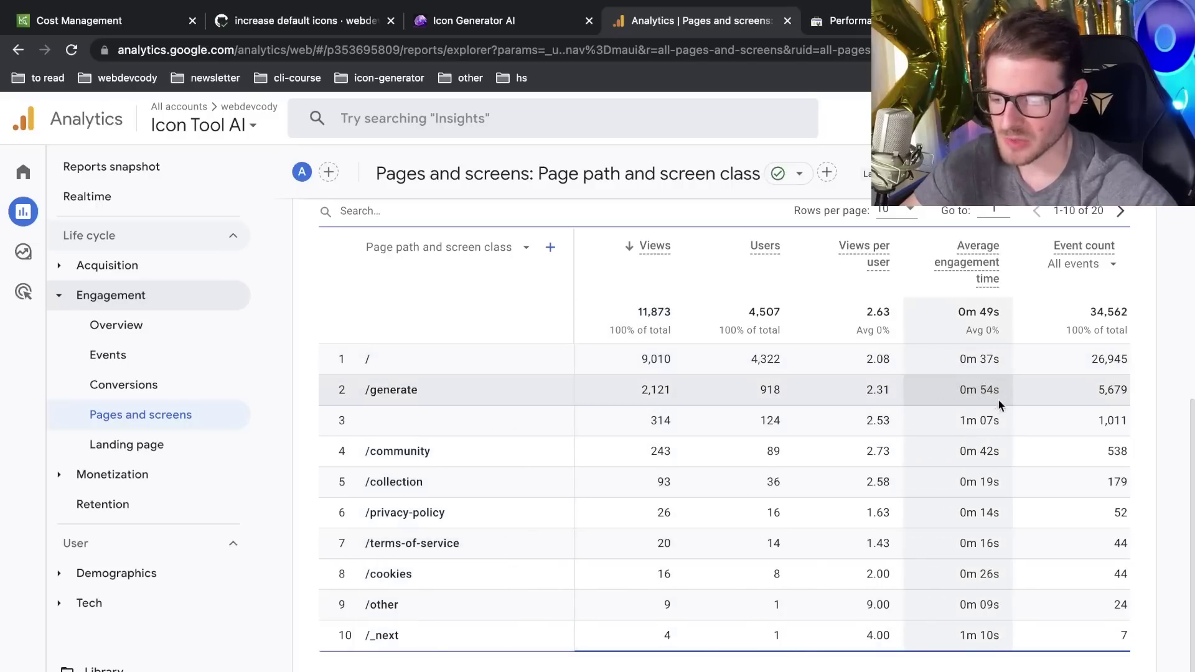
click(131, 445)
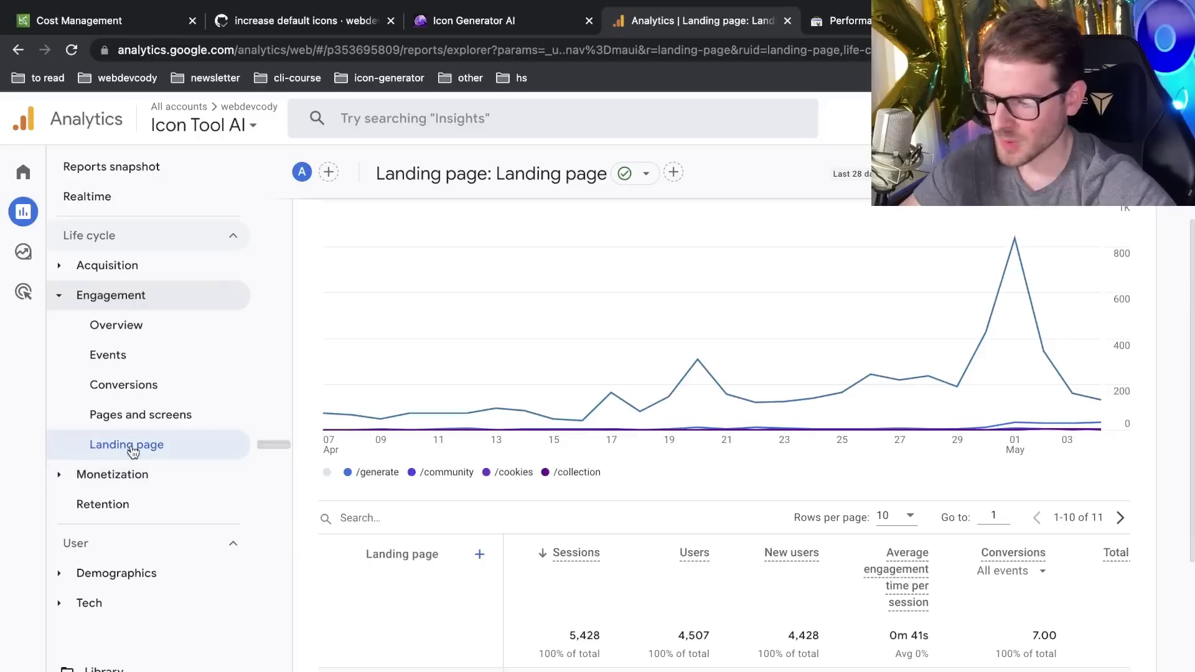
scroll(570, 613, down, 5)
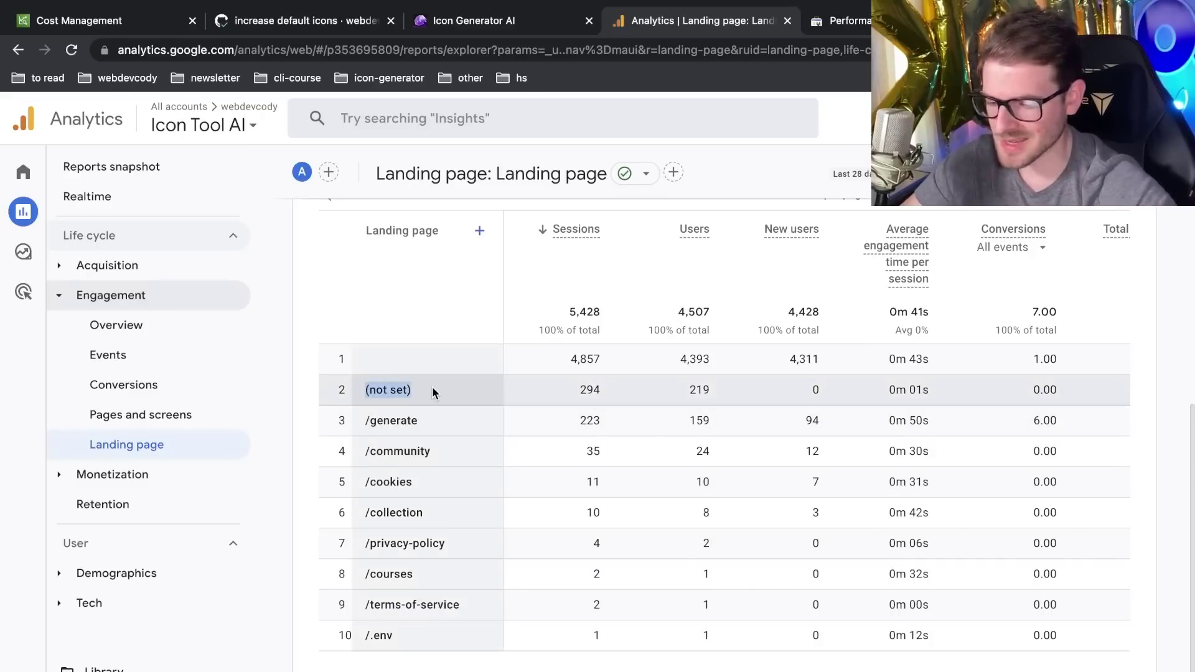
Start a new Path exploration from the Explorations templates, beginning at session_start
mouse_move(3, 477)
click(66, 251)
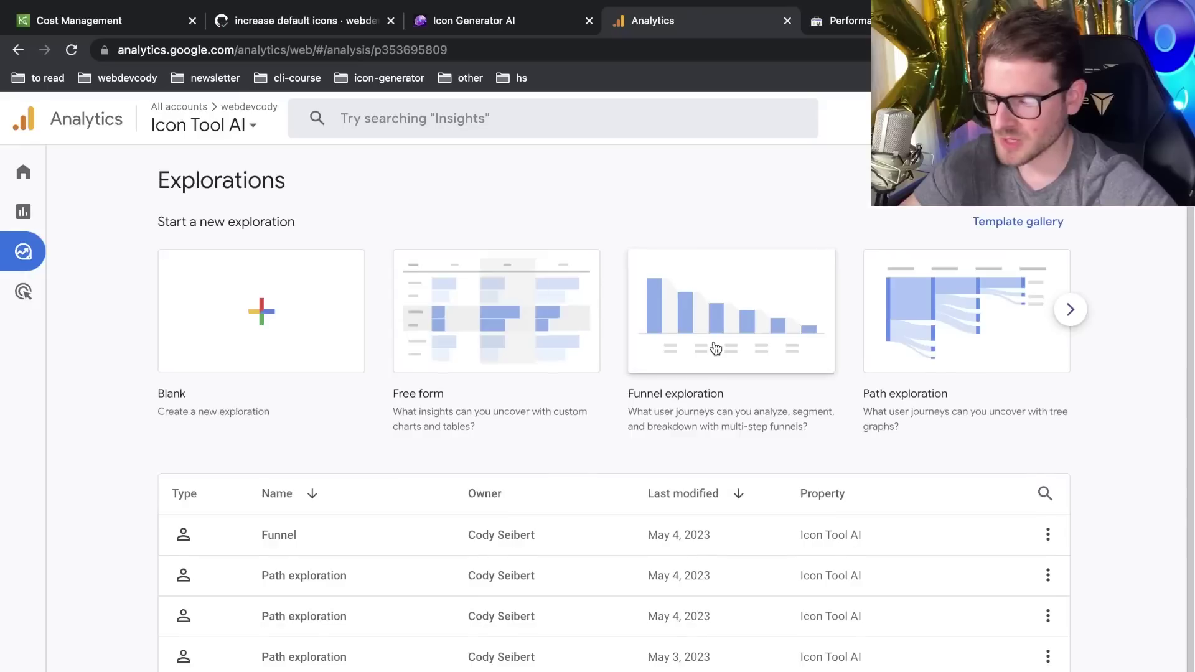
scroll(715, 340, down, 2)
scroll(715, 348, up, 2)
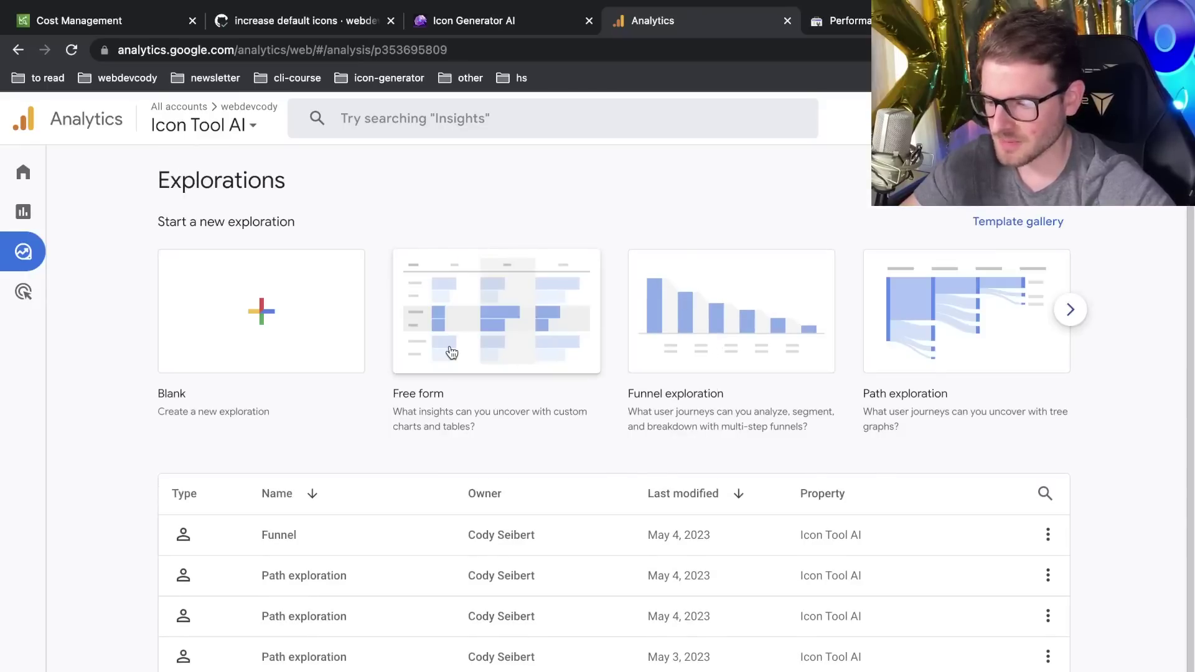
click(951, 308)
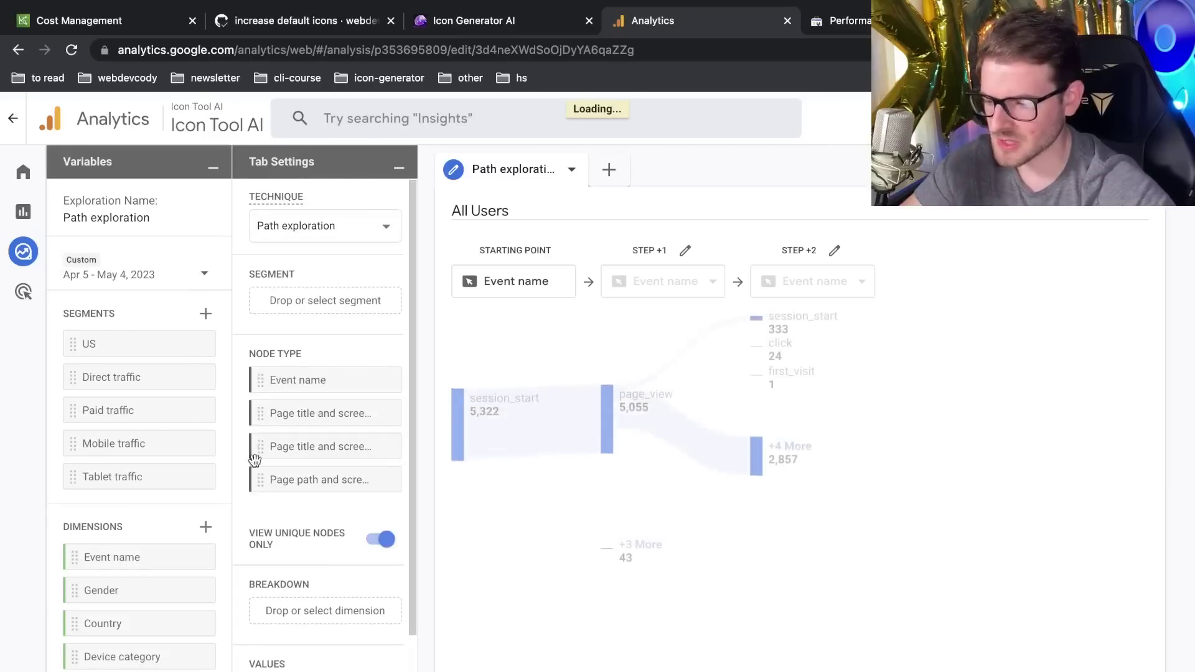
scroll(298, 374, down, 3)
scroll(249, 498, up, 3)
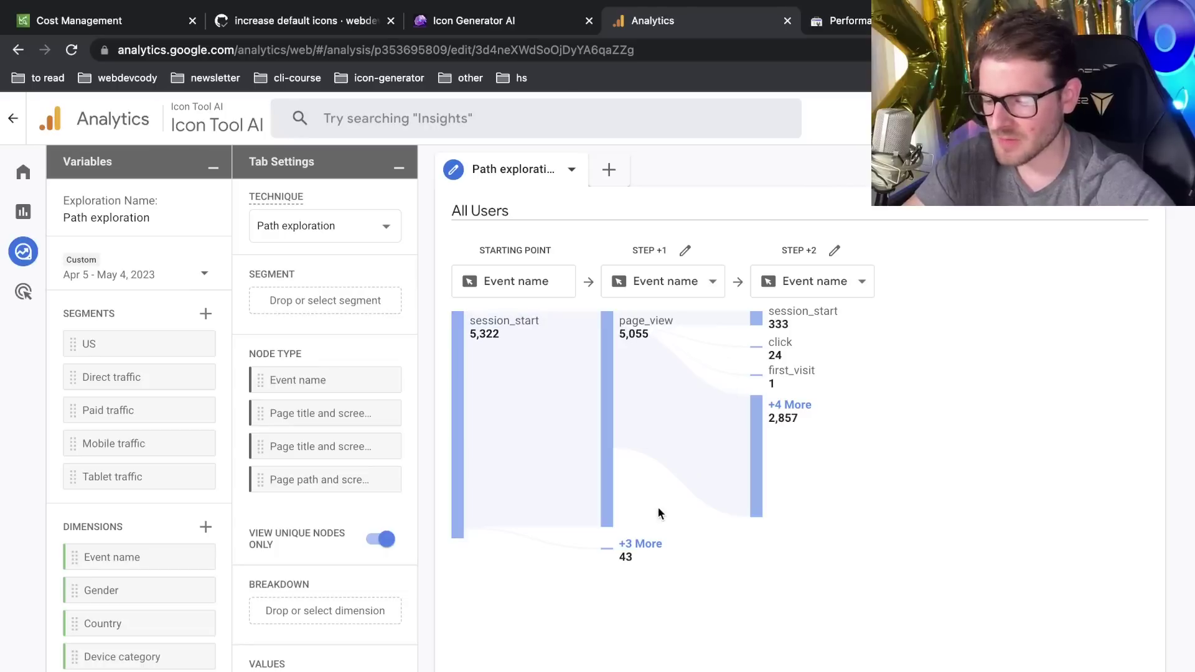
Expand the hidden events at steps +1 and +2 (+3 More, +4 More), and open the Step +1 node-type dropdown
click(646, 547)
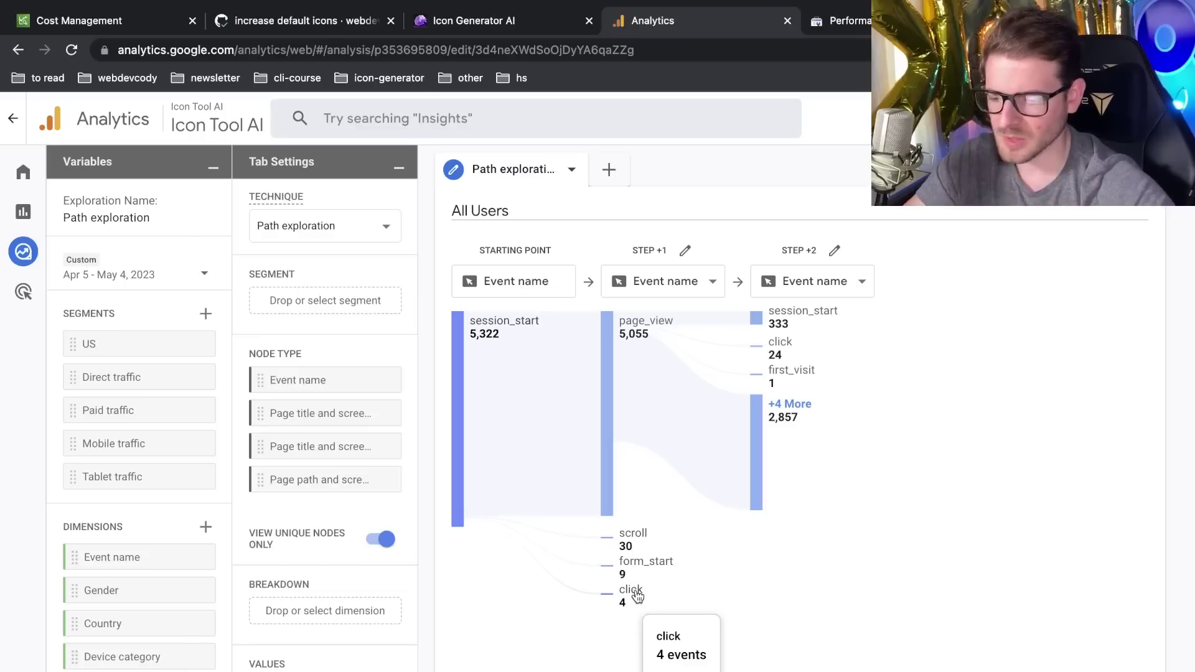
click(786, 406)
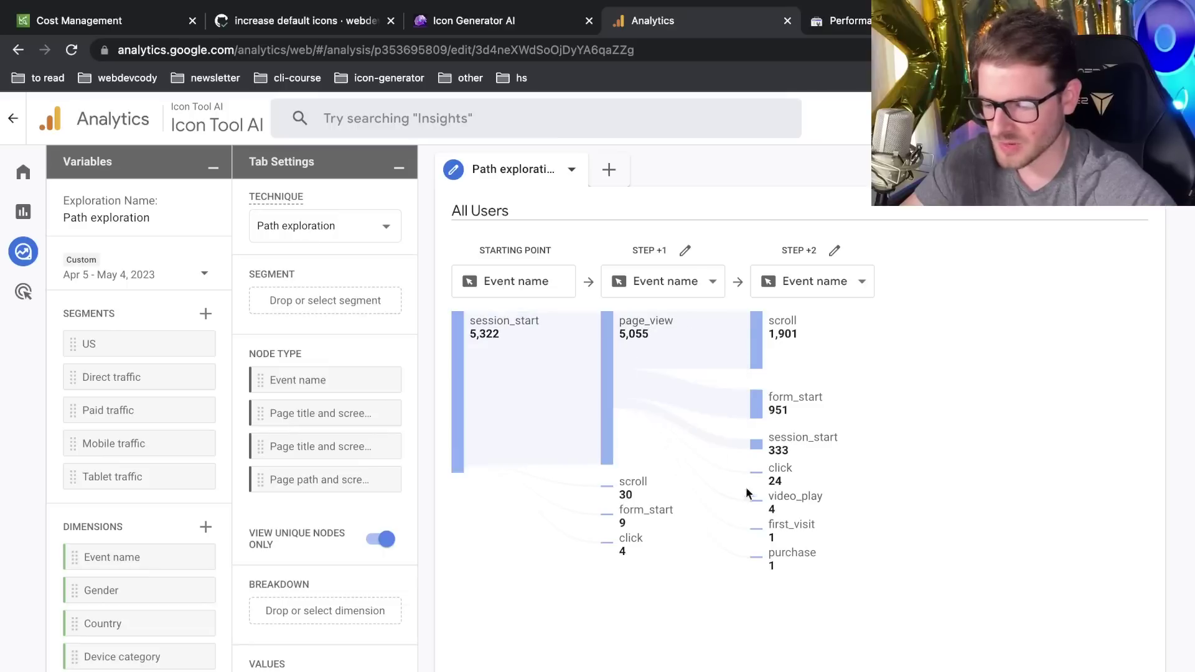
click(714, 522)
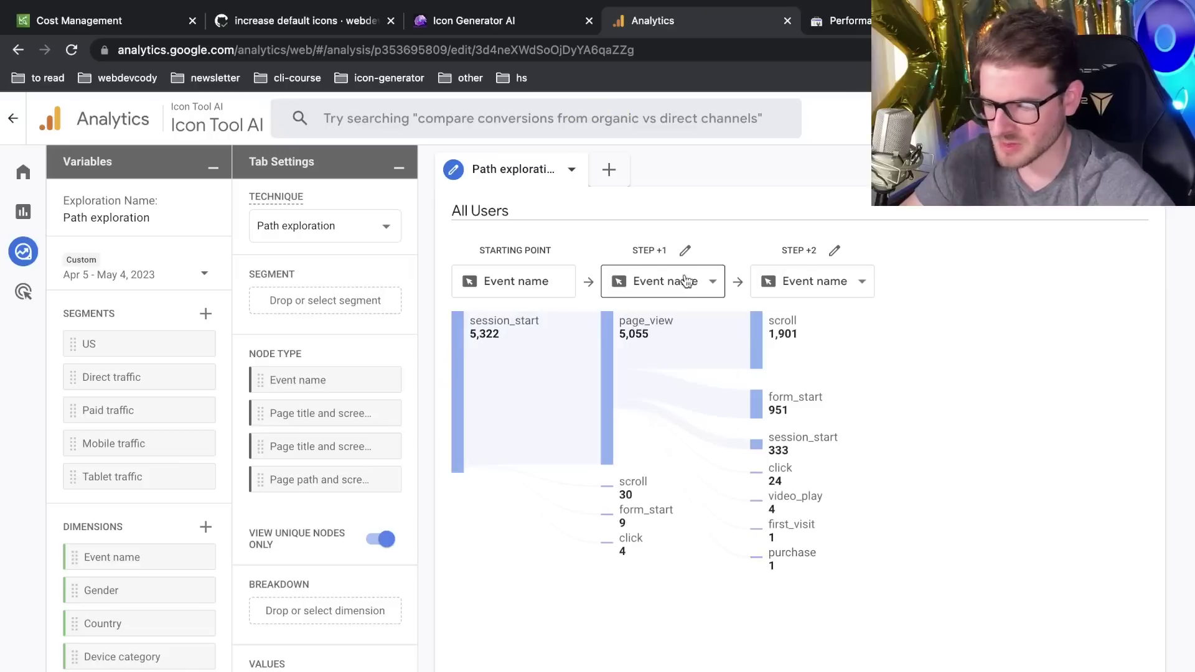
click(715, 290)
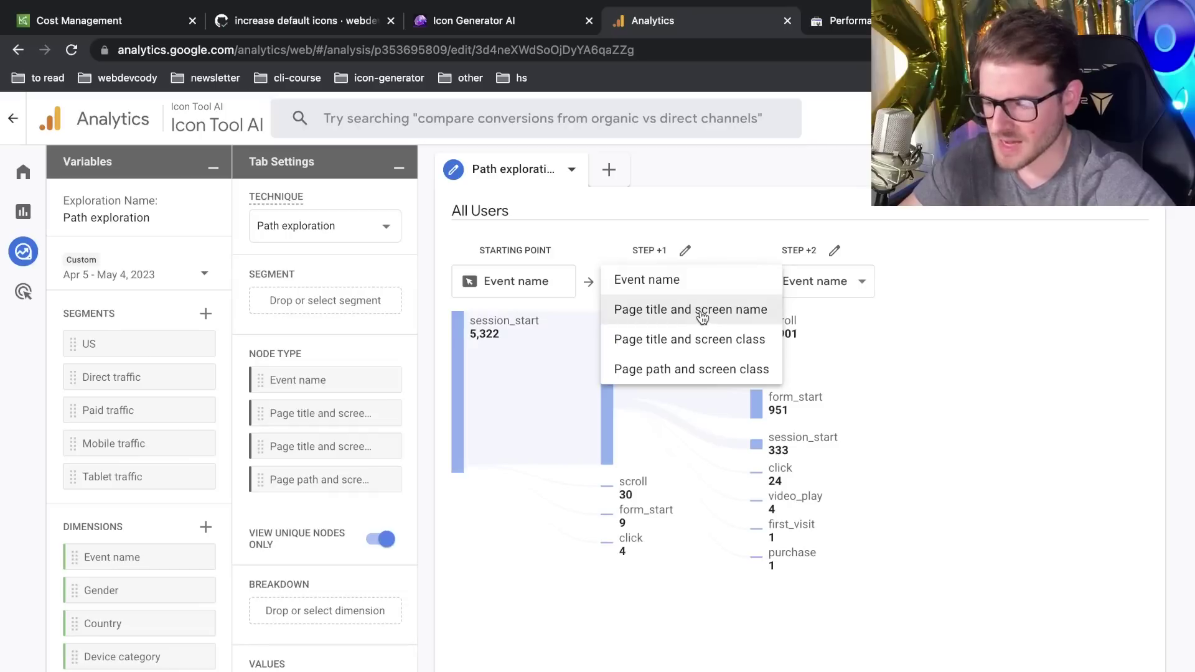
Show page titles at step +1, expand the remaining pages, and extend the path from Generate Icons
click(703, 310)
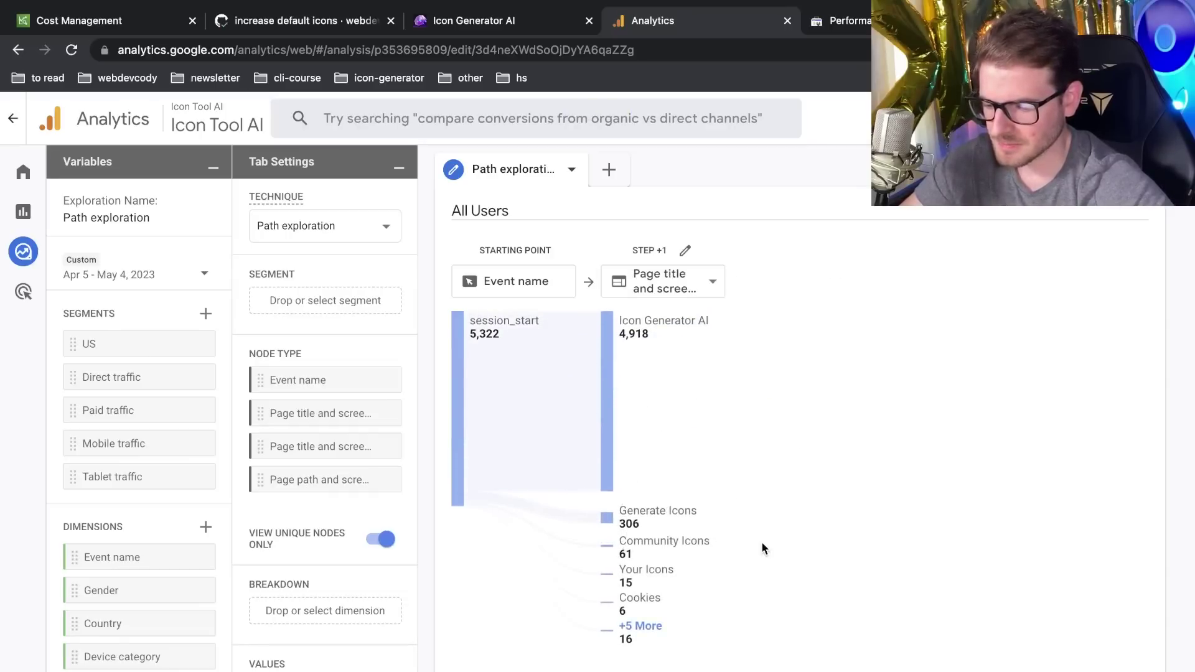
mouse_move(635, 336)
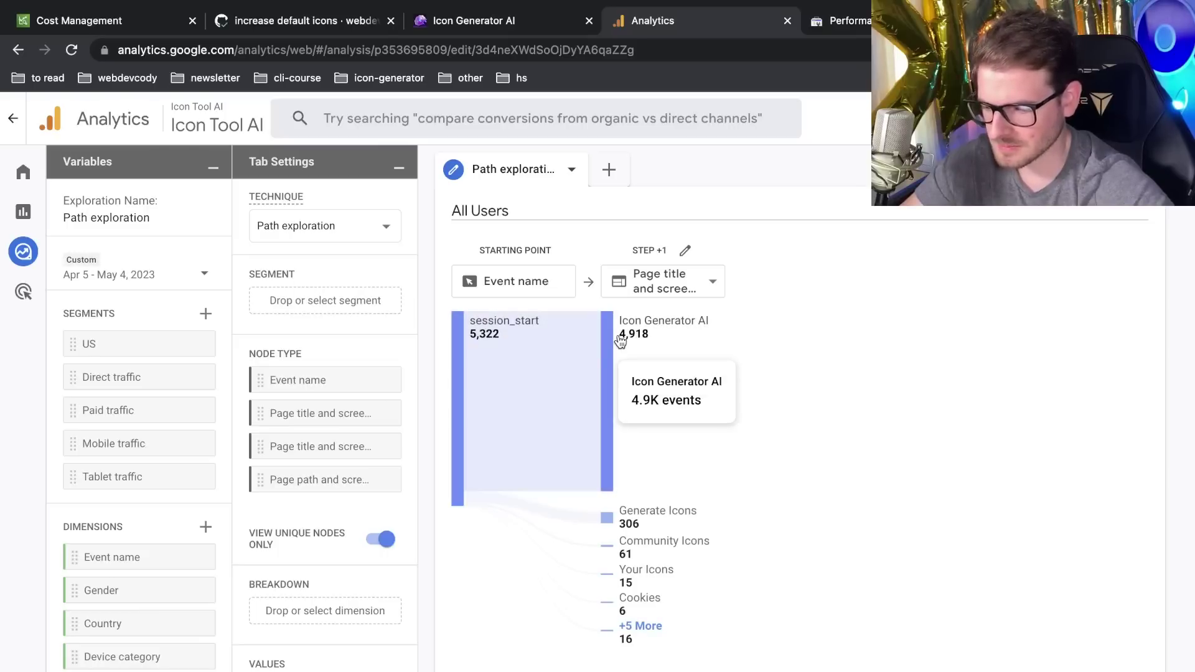
mouse_move(651, 518)
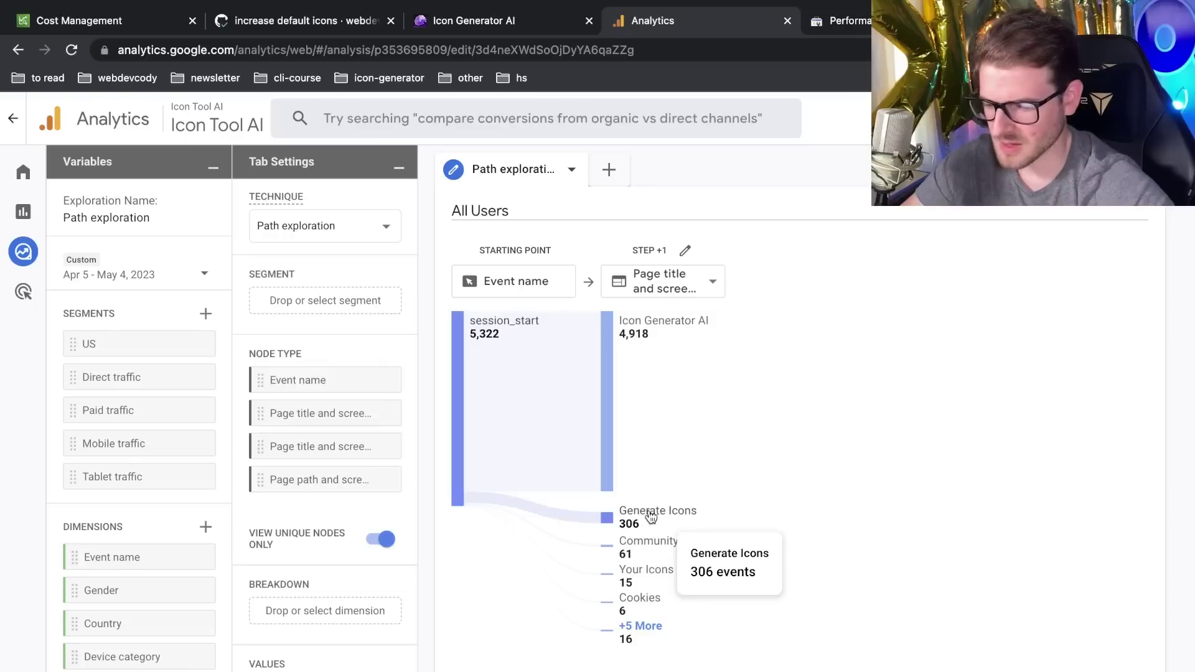
click(639, 626)
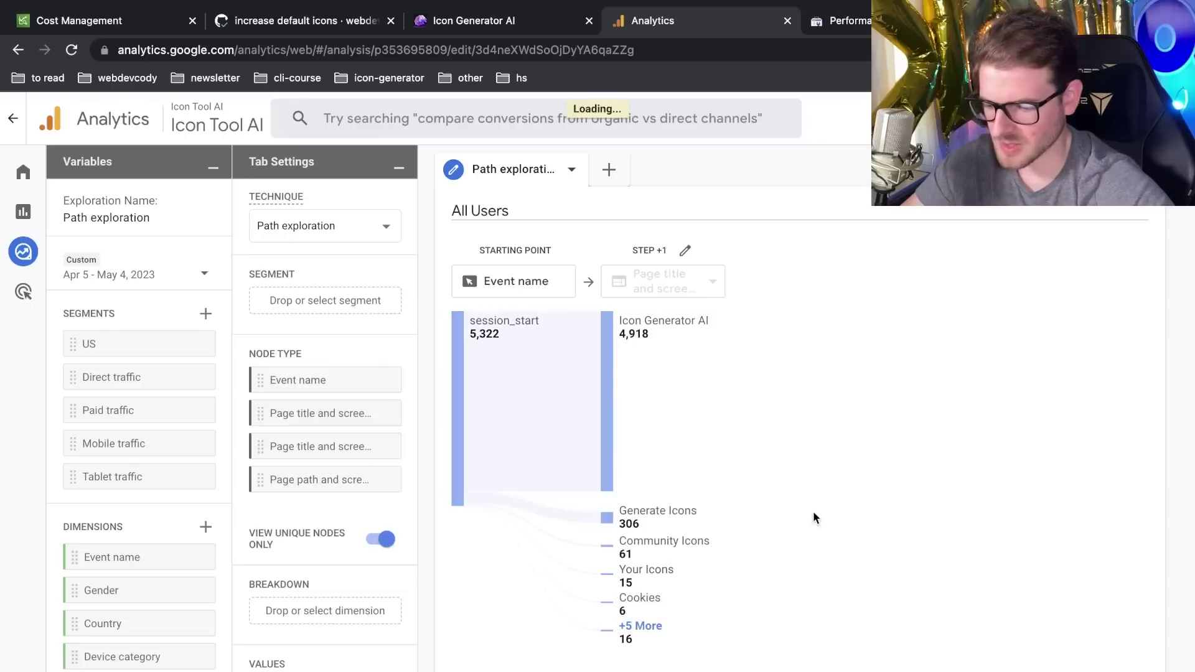
mouse_move(691, 346)
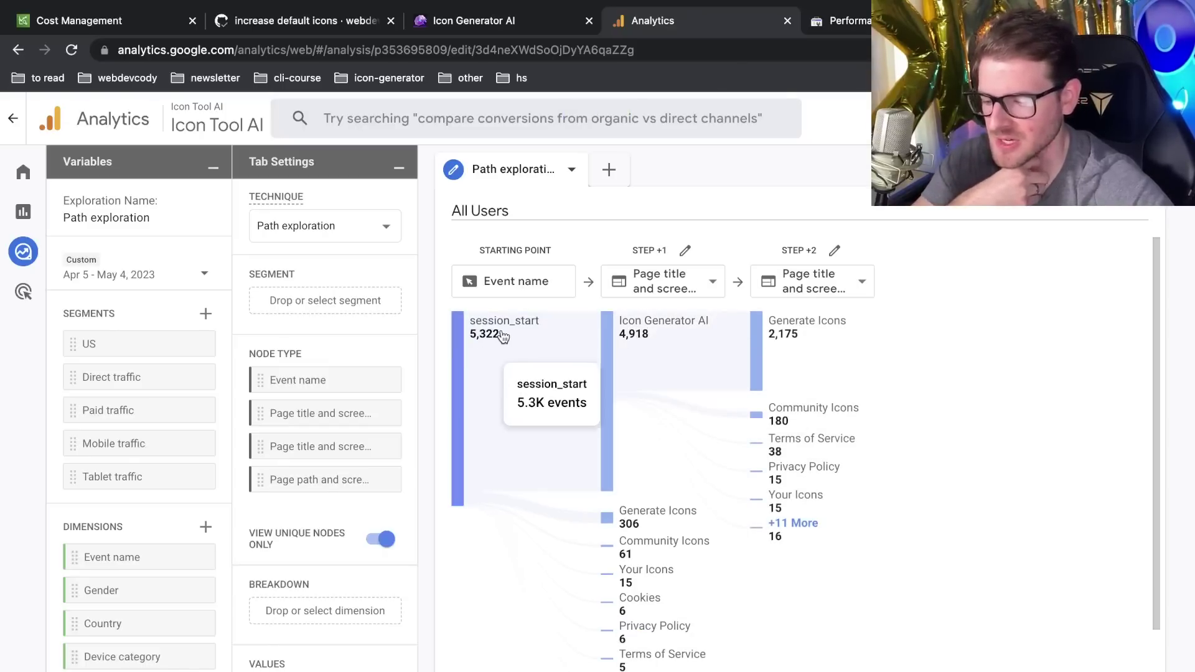
mouse_move(656, 351)
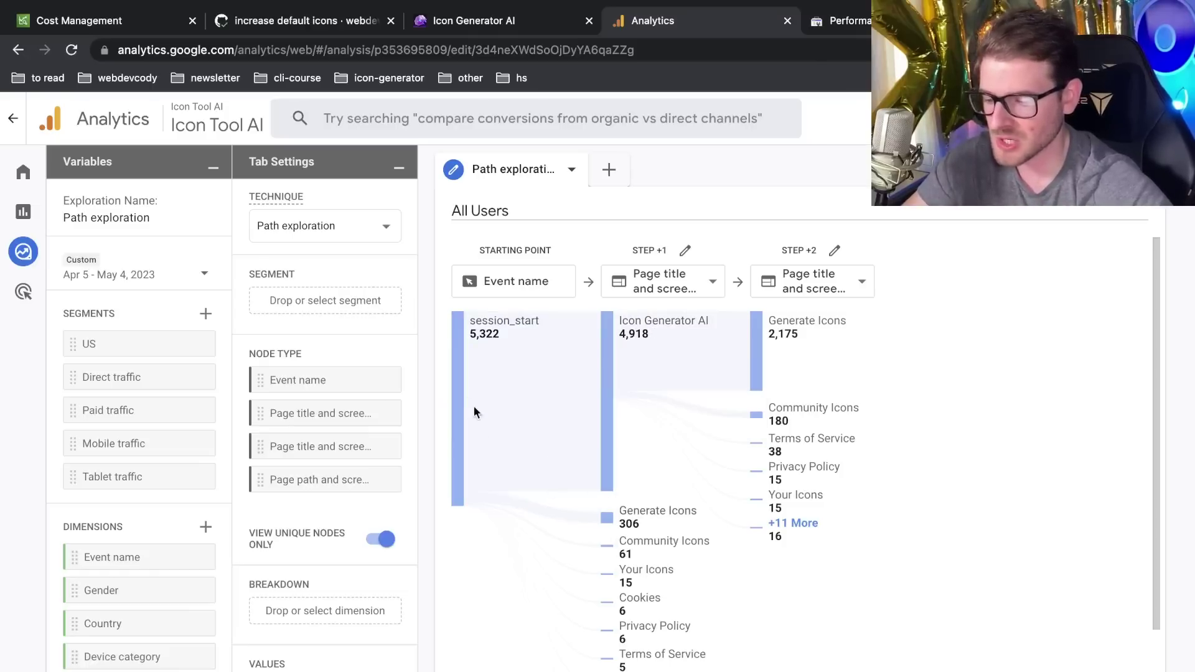
mouse_move(647, 526)
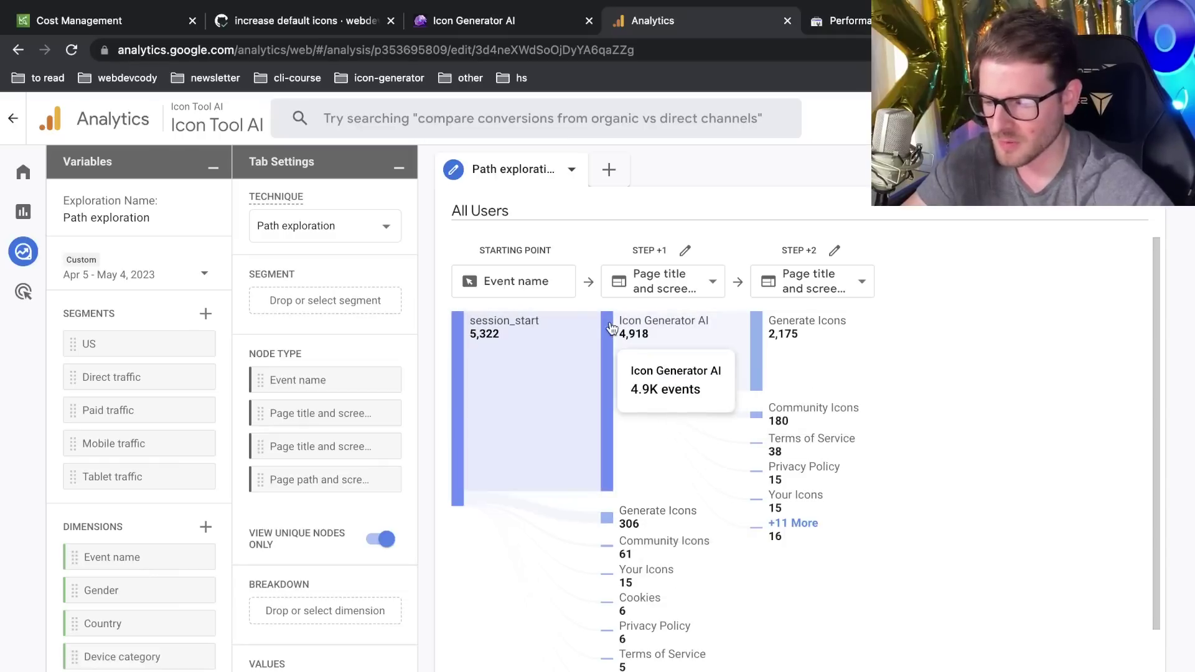
click(758, 332)
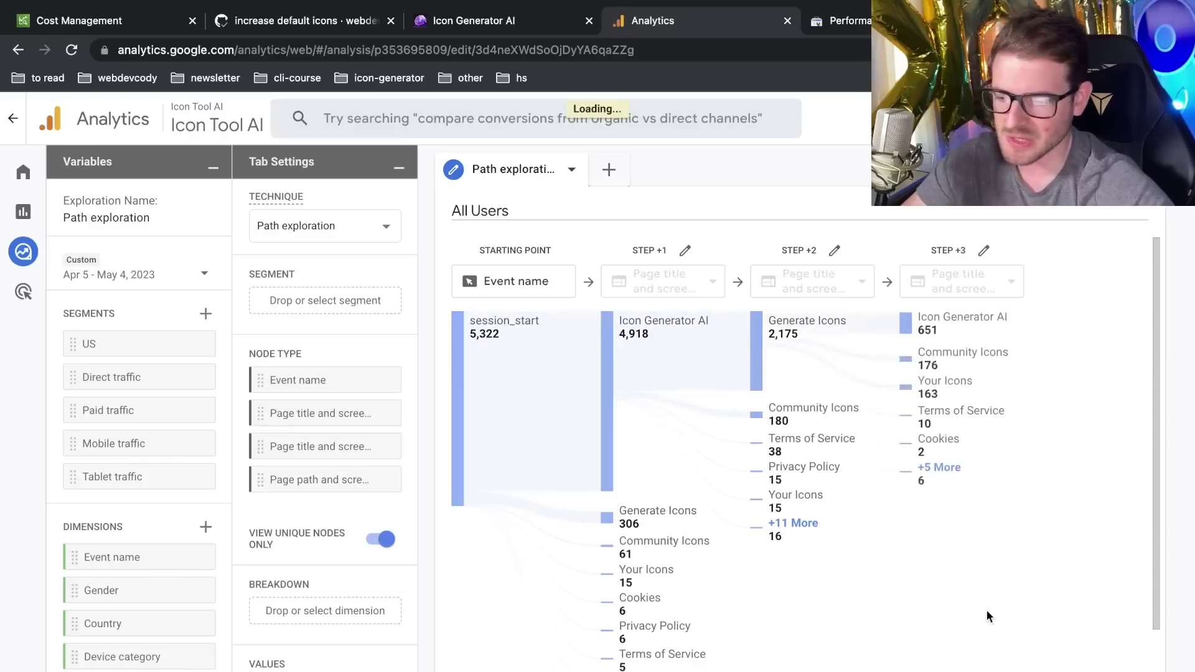
Collapse the Variables and Tab Settings panels and set Step +3 to show Event name
click(213, 166)
click(216, 167)
mouse_move(615, 419)
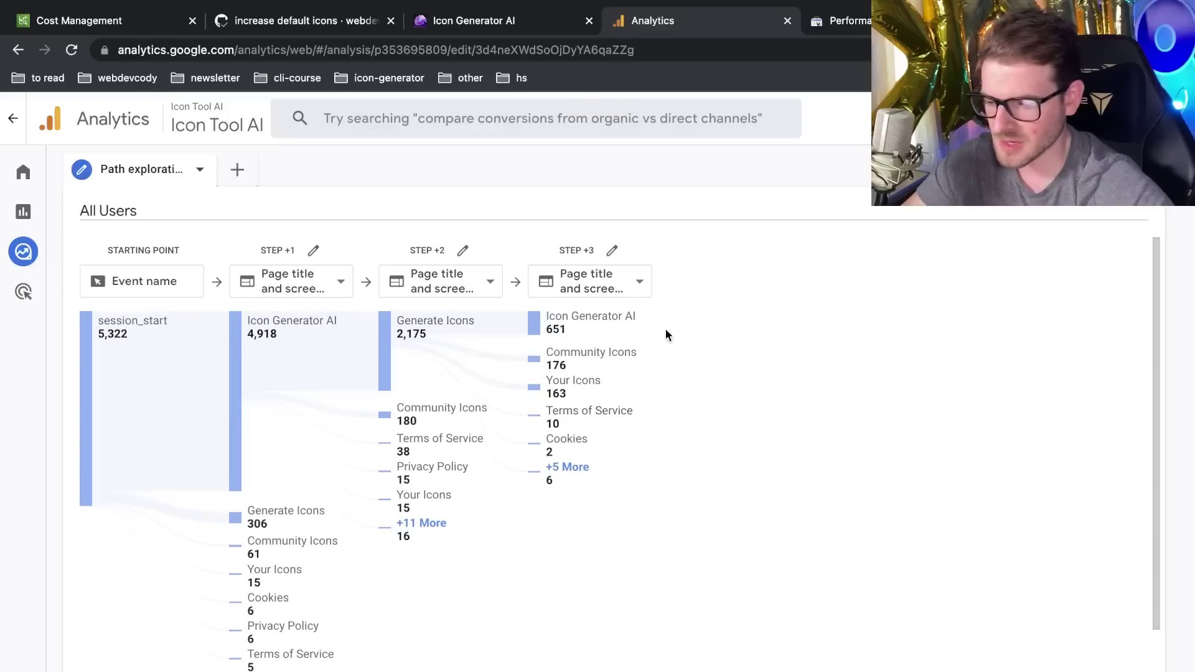
mouse_move(584, 334)
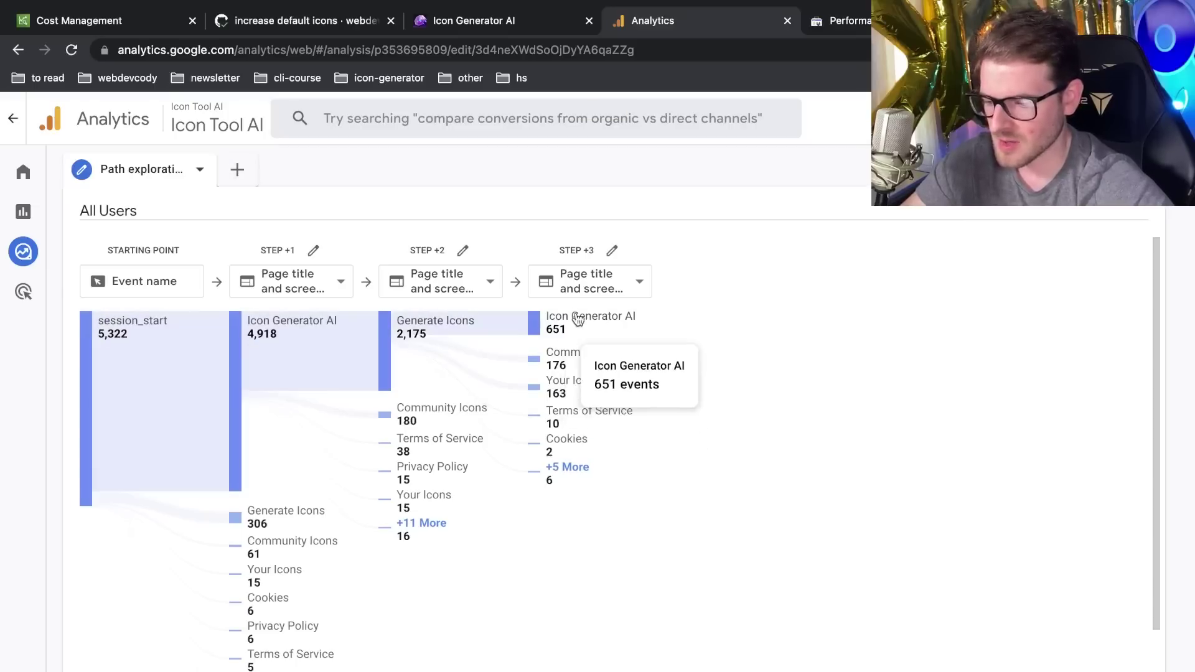
click(621, 288)
click(568, 283)
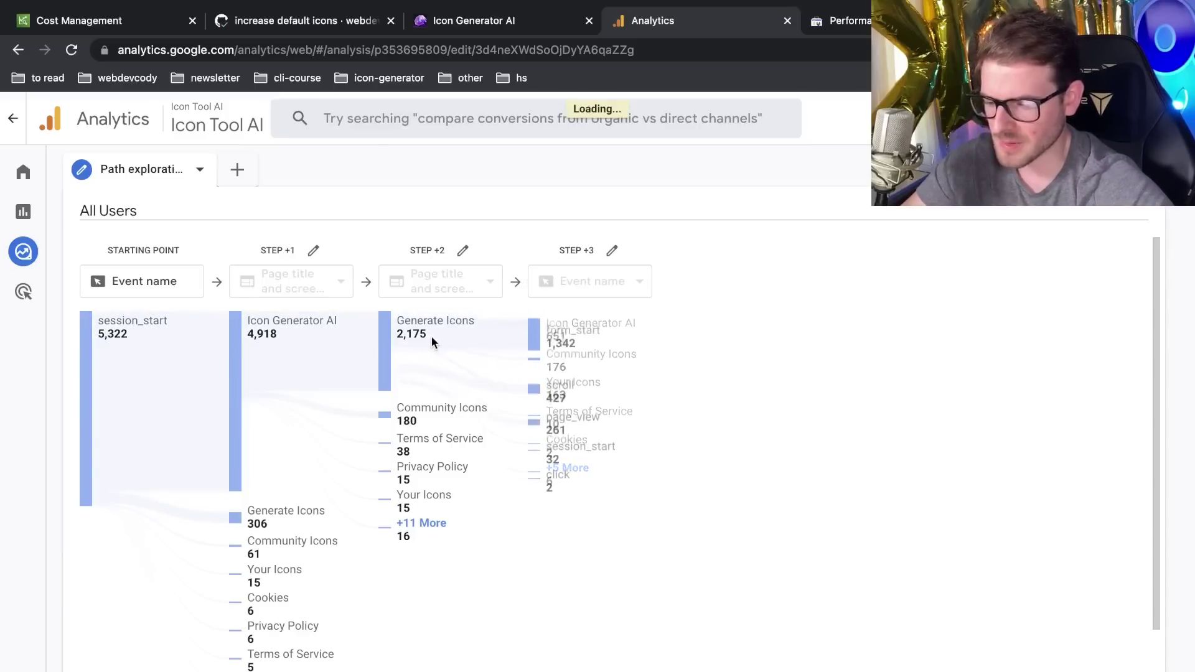
Continue the path from the form_start node and then the step 4 scroll node
mouse_move(559, 485)
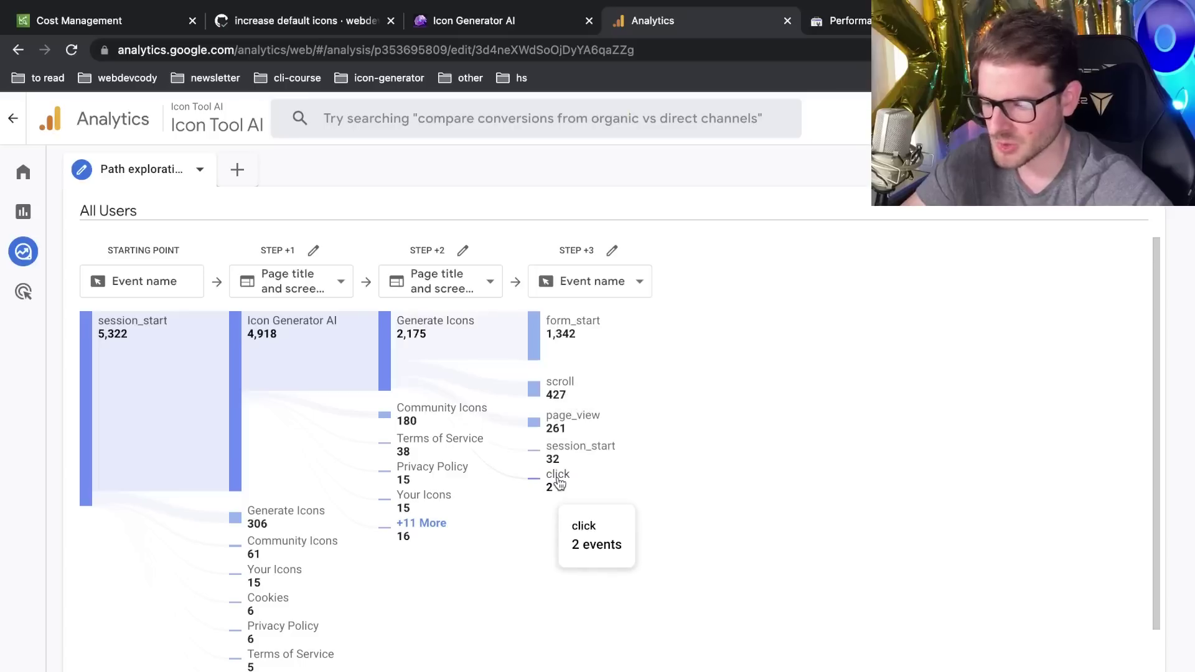
mouse_move(568, 455)
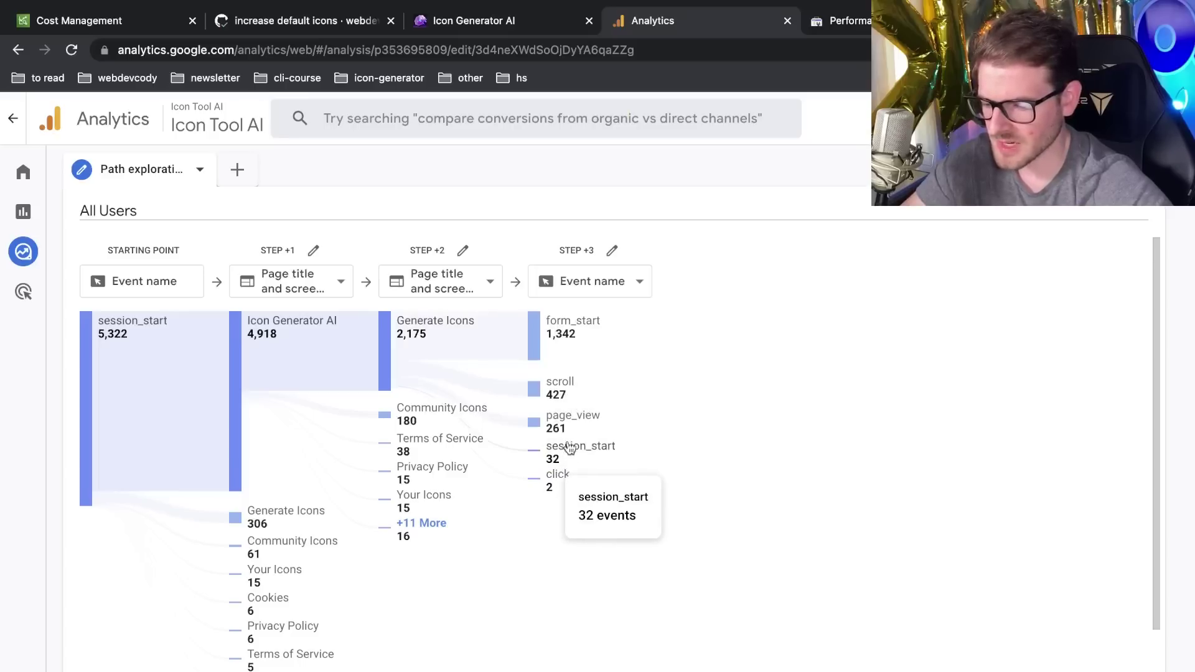
click(546, 332)
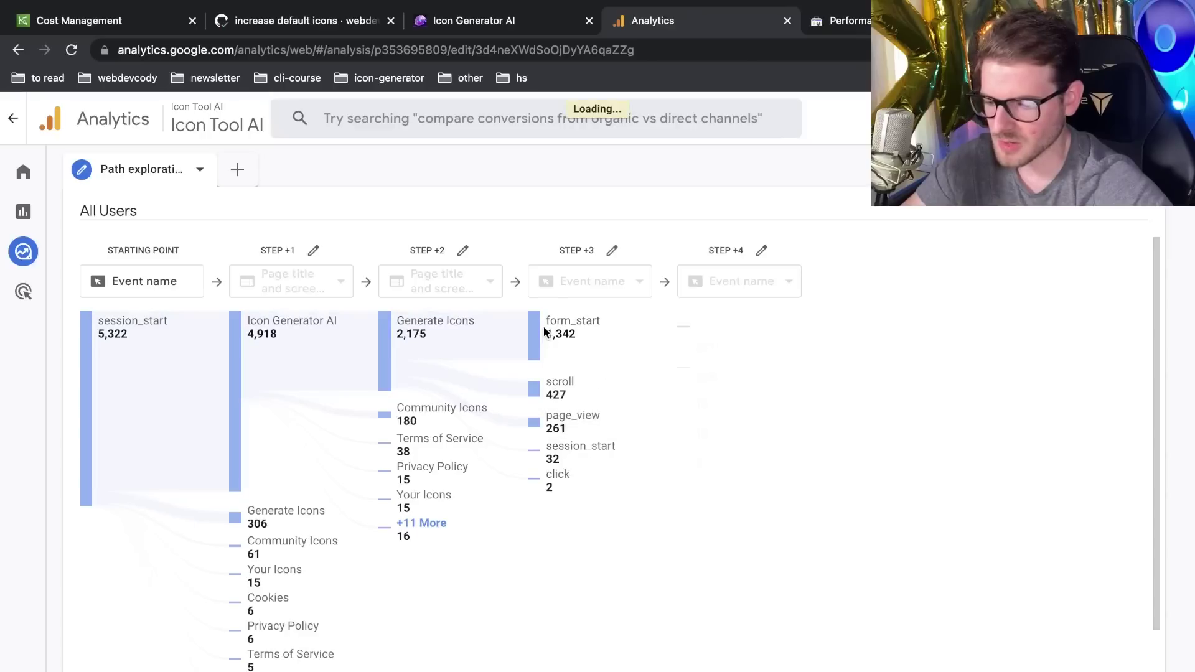
mouse_move(682, 320)
mouse_move(699, 459)
click(697, 336)
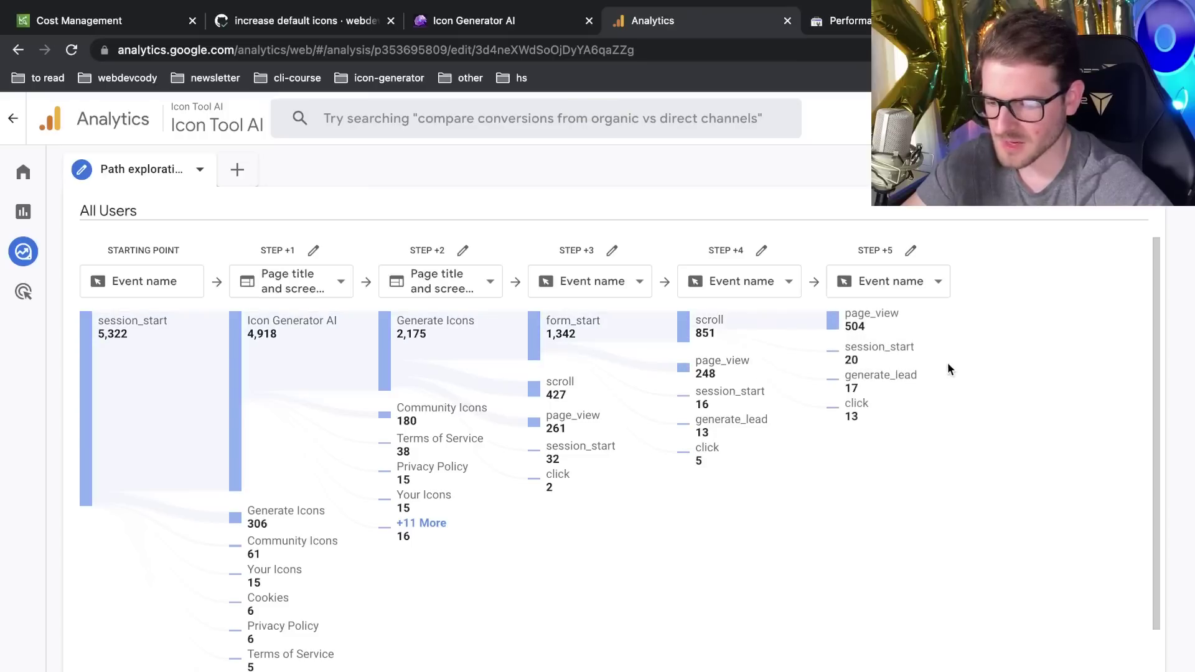
Add a sixth path step by extending from the step +5 page_view node
click(844, 327)
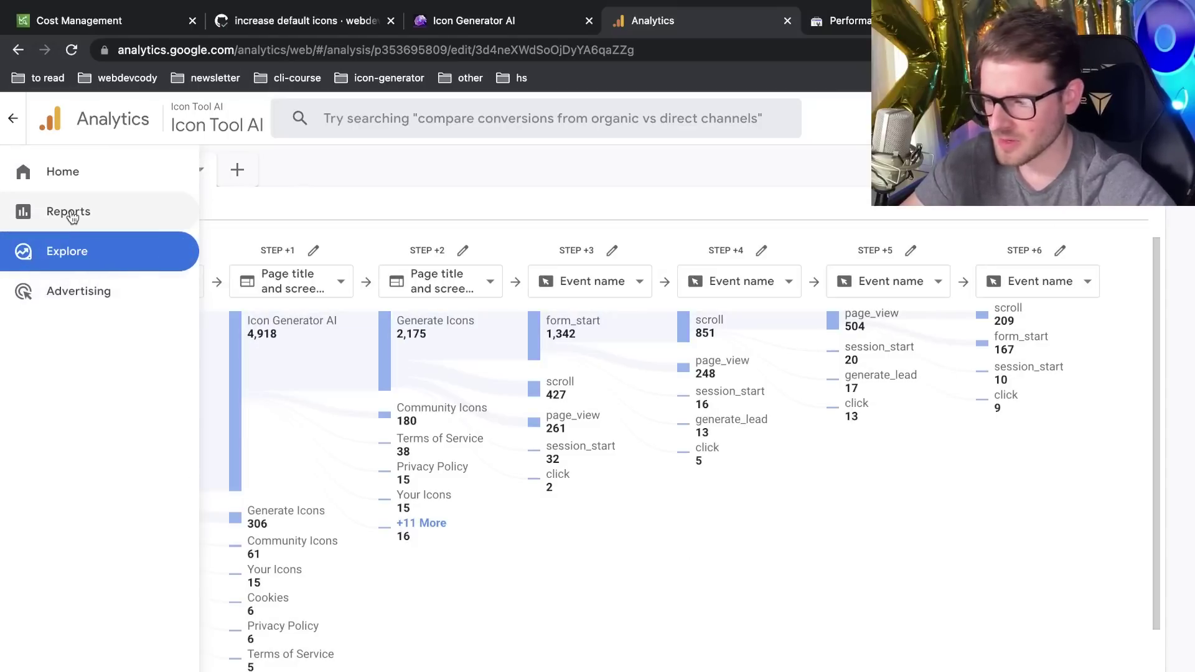
mouse_move(706, 457)
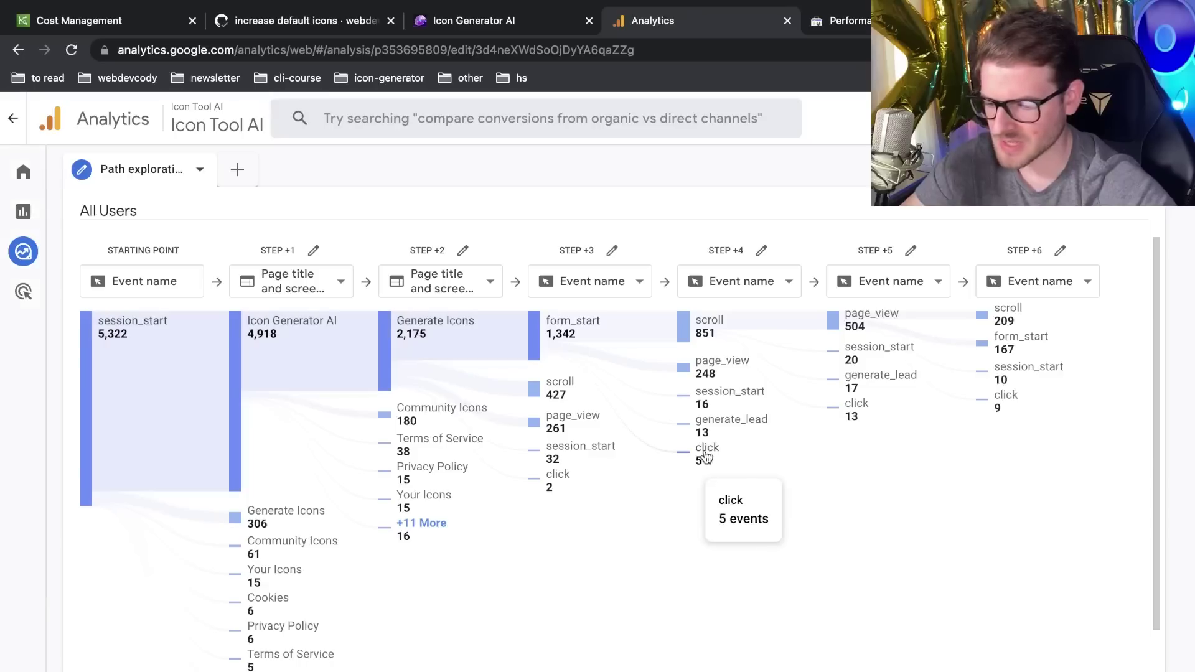
scroll(349, 623, down, 2)
Open the Free form exploration of active users by city across device categories
mouse_move(297, 509)
scroll(297, 509, up, 2)
click(288, 283)
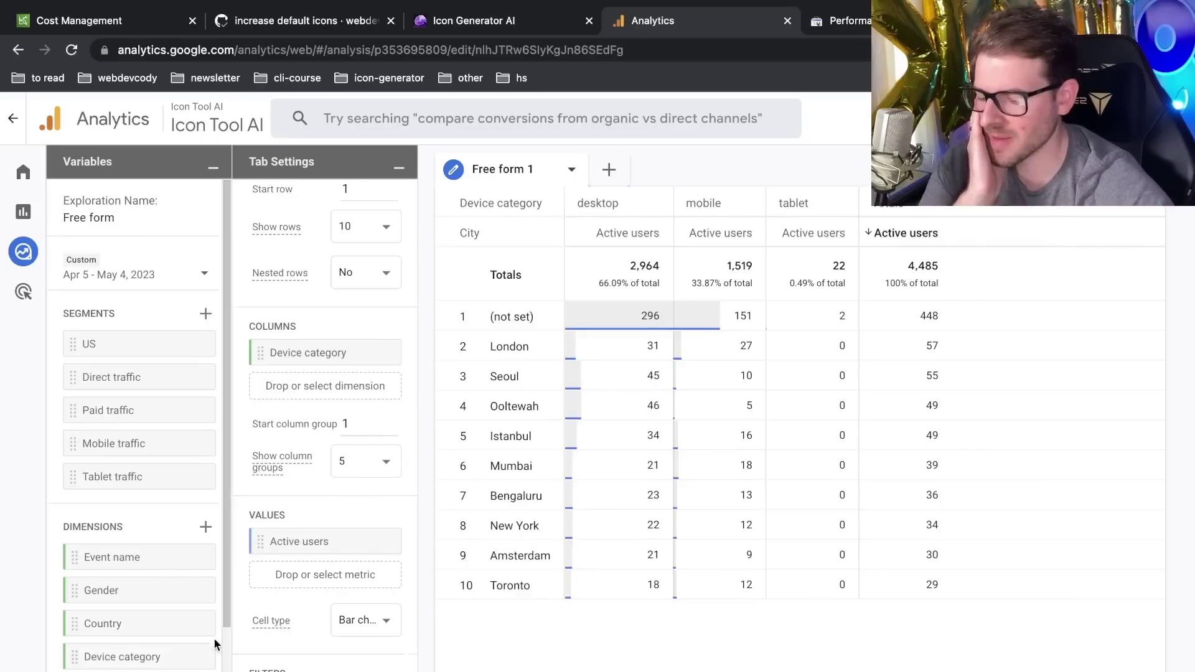
scroll(186, 653, down, 3)
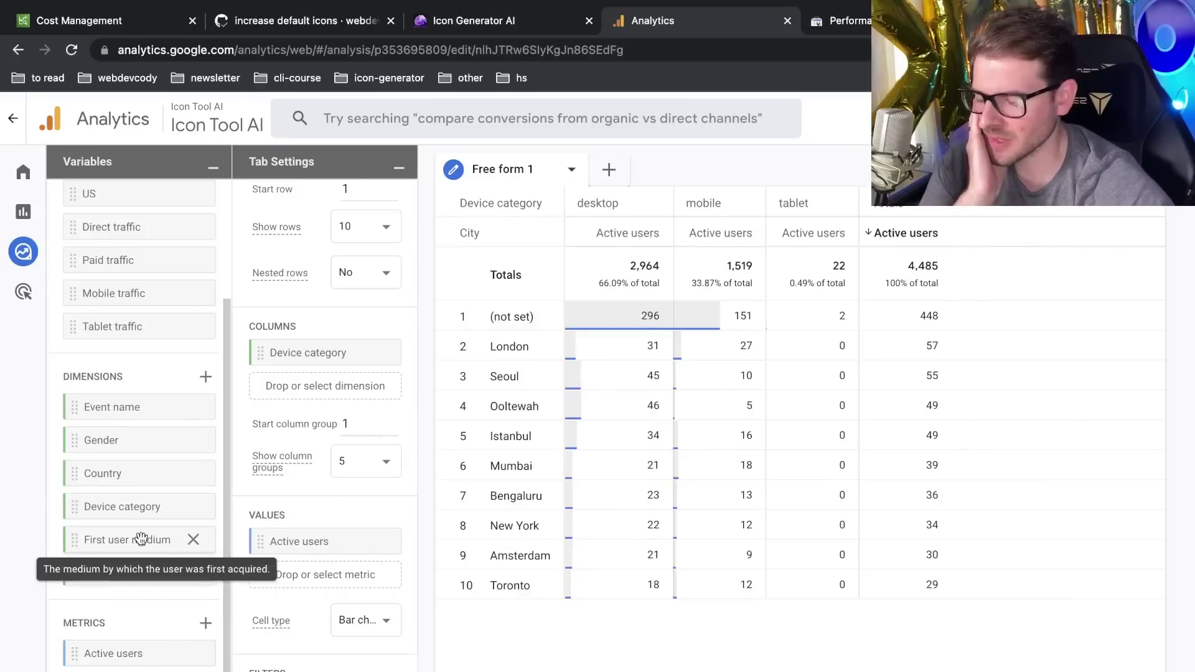
scroll(141, 539, up, 3)
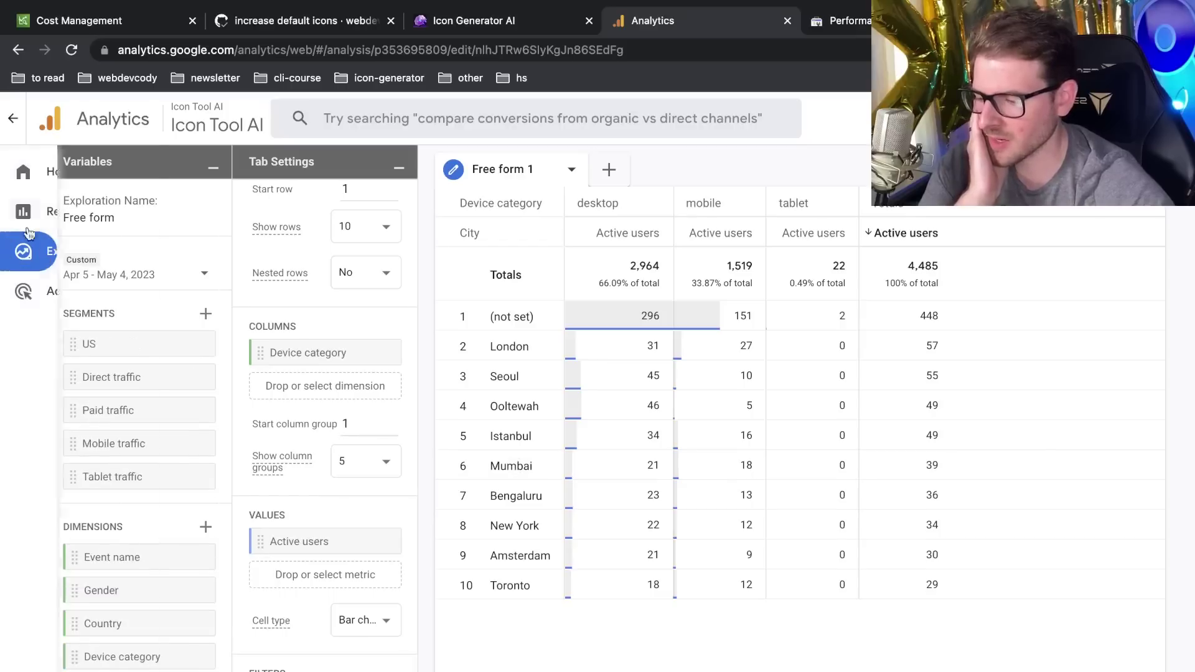
Open the click event from Reports > Engagement > Events and break it down by event_label
click(66, 212)
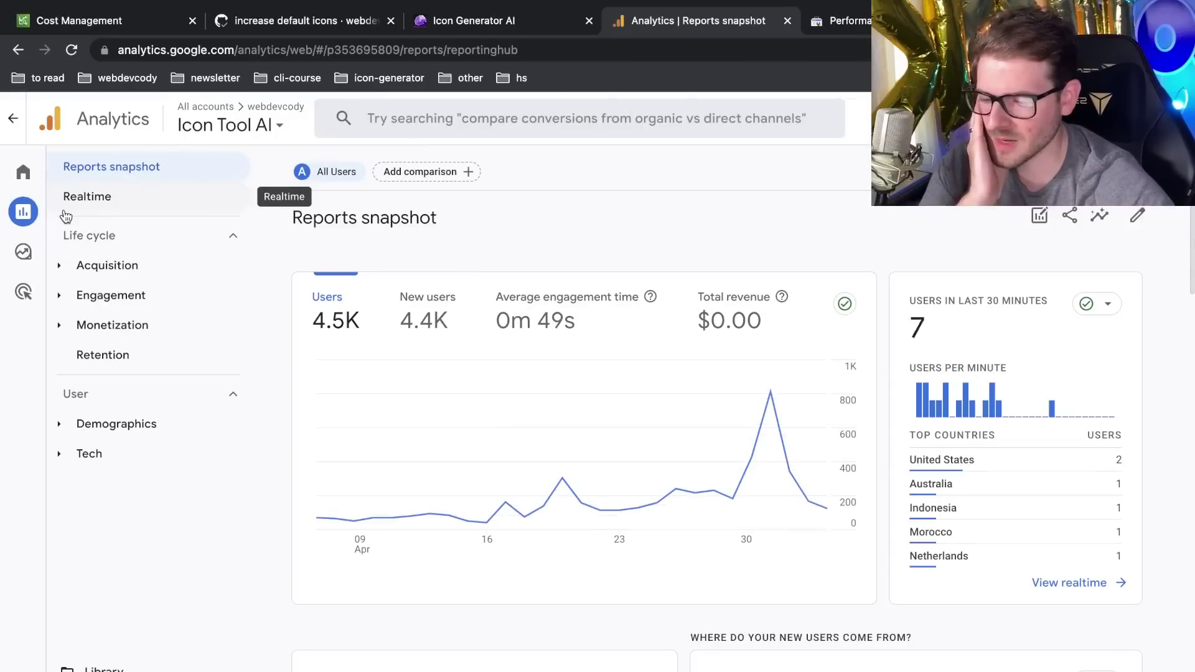
click(64, 302)
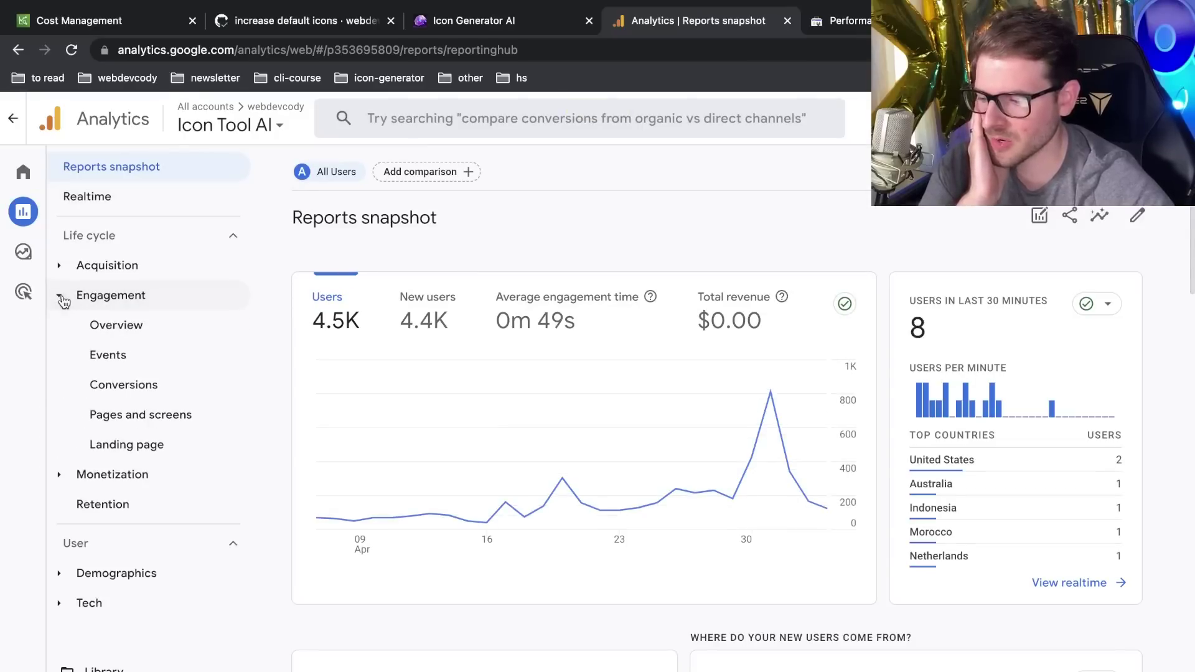
click(121, 358)
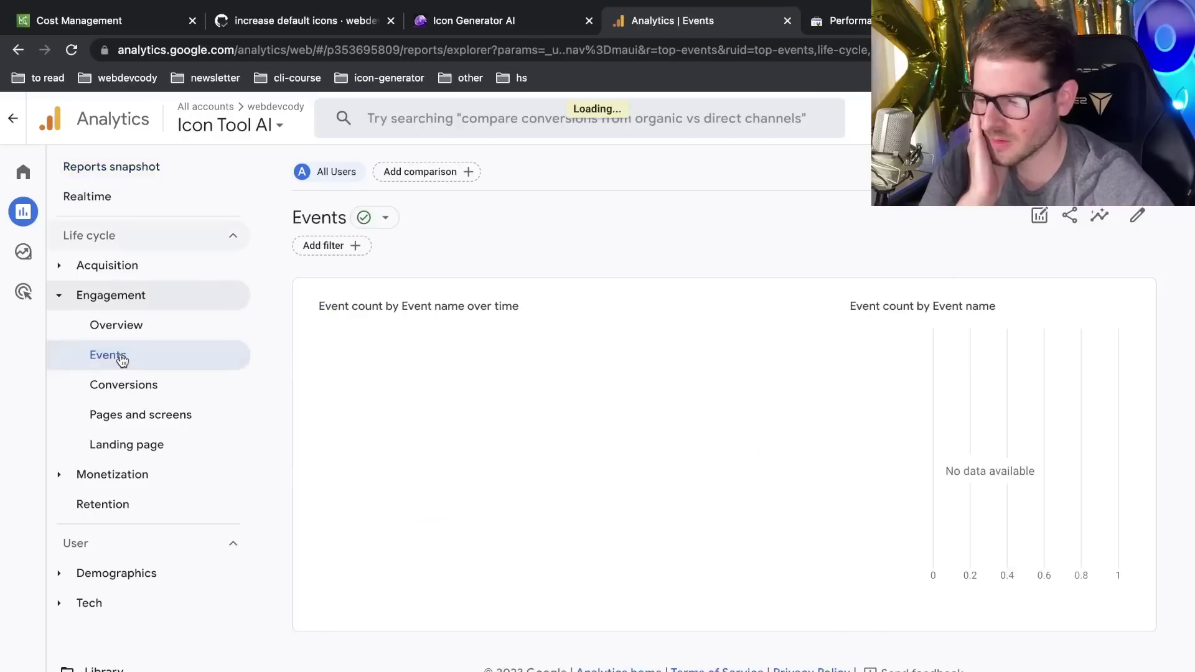
scroll(637, 408, down, 5)
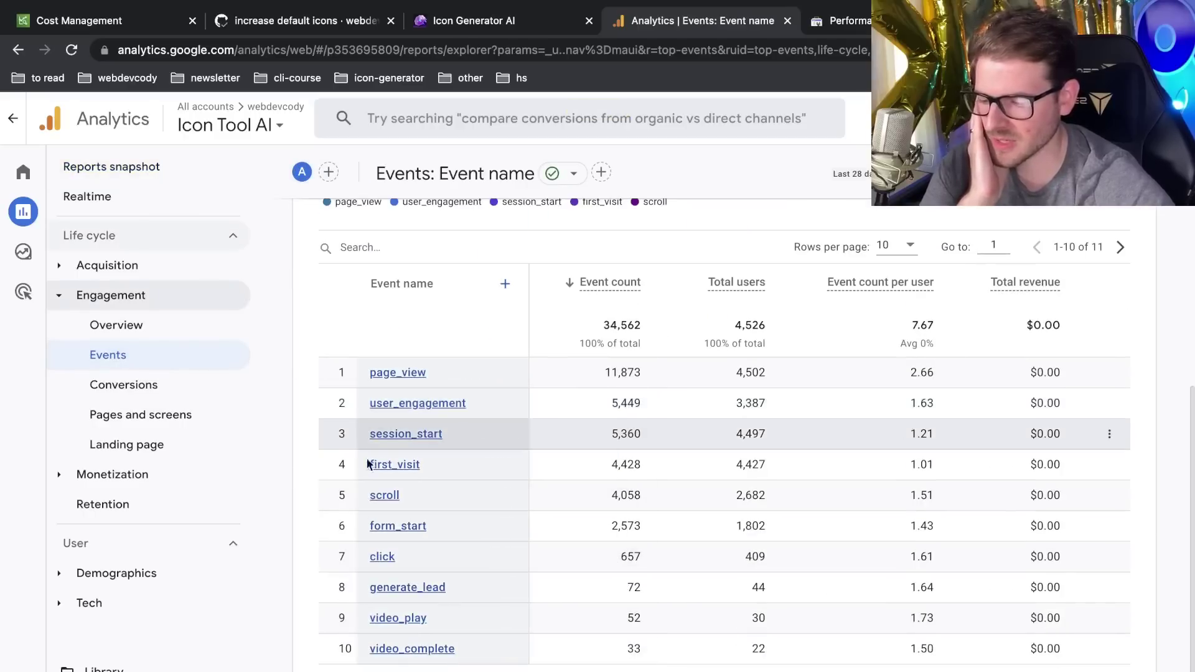
click(381, 557)
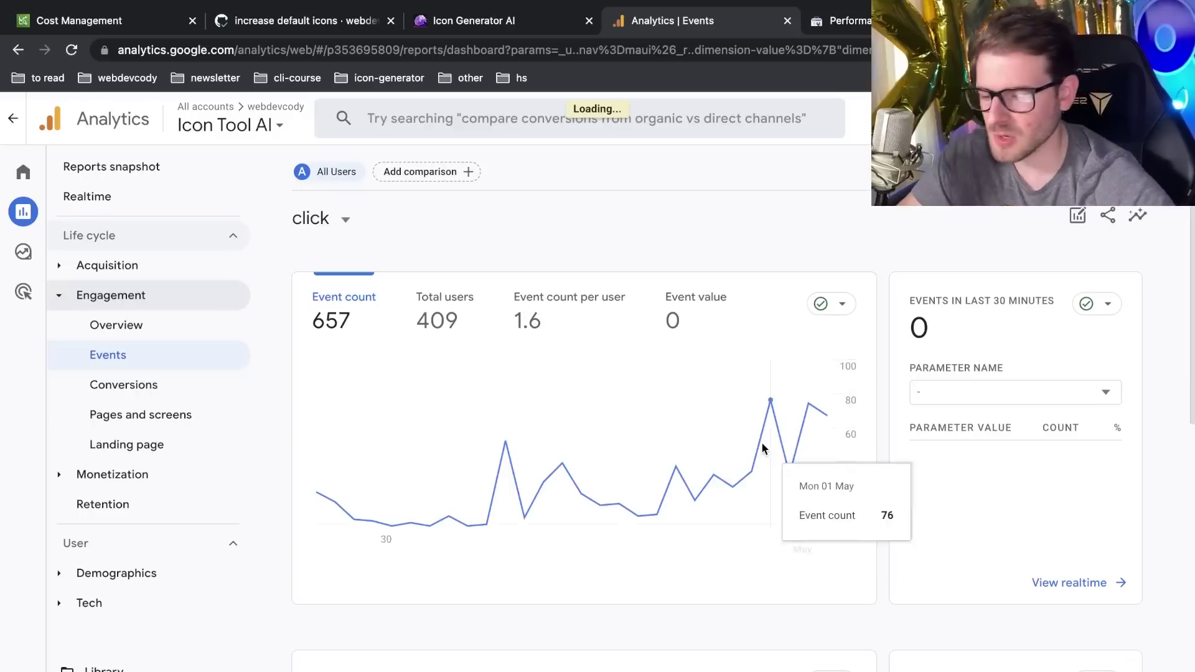
click(1025, 392)
click(997, 429)
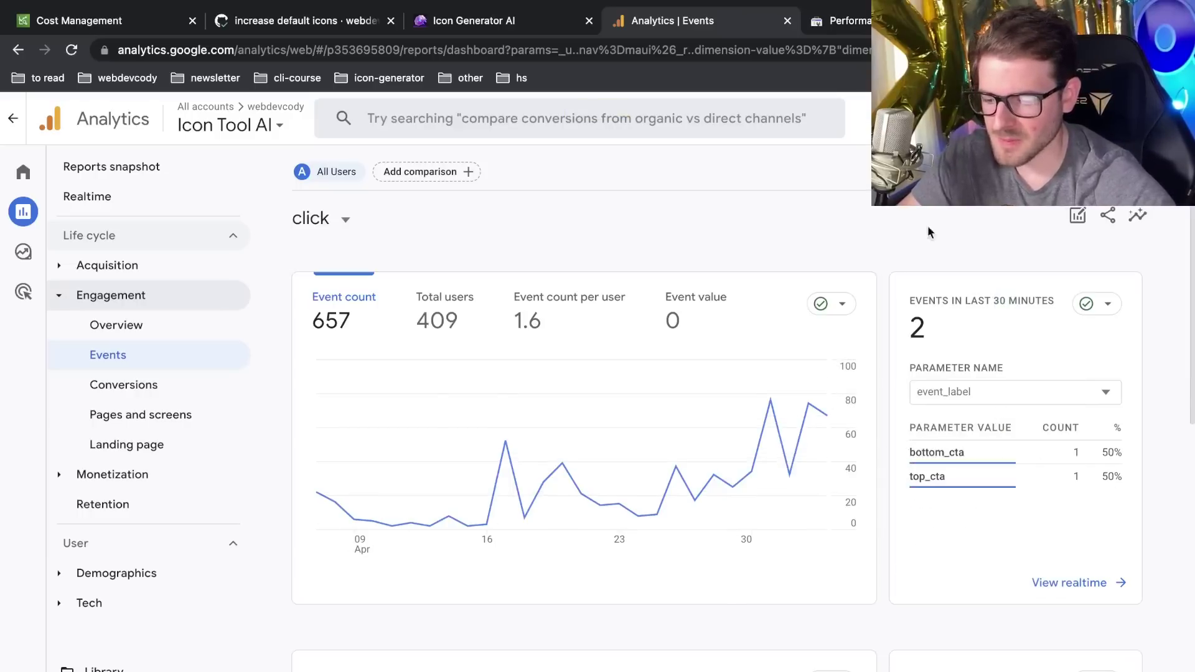
mouse_move(928, 471)
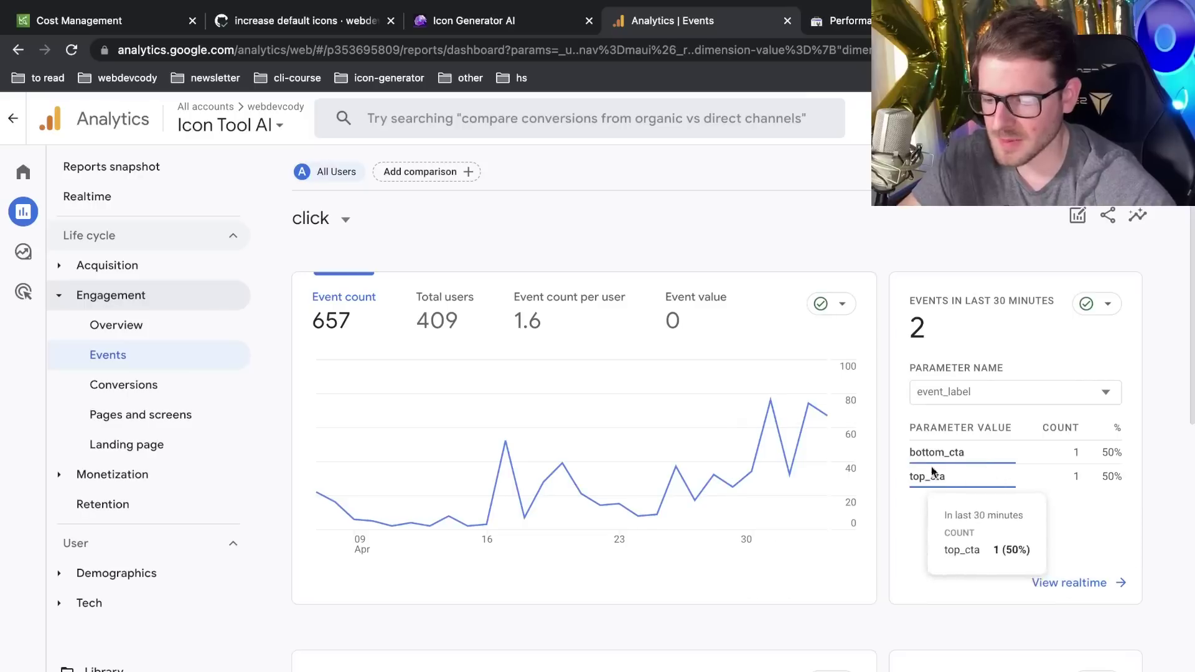
Scroll through the live Icon Generator AI site to see the CTA buttons
click(499, 25)
scroll(467, 472, down, 20)
scroll(474, 483, up, 2)
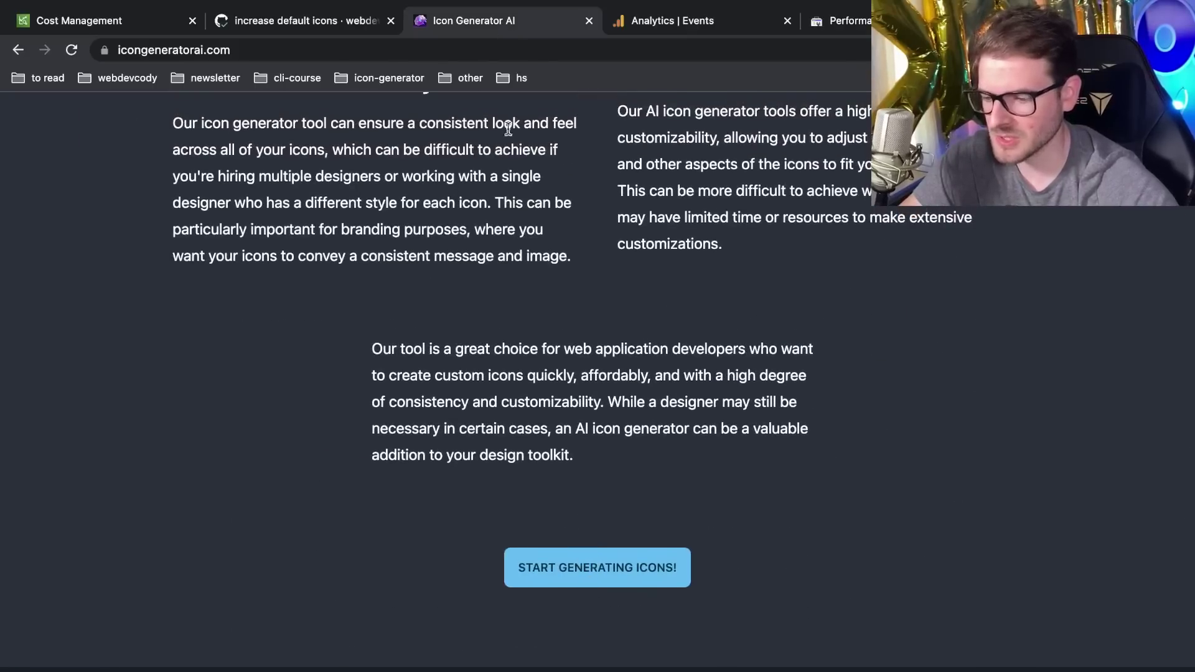
scroll(473, 323, up, 10)
scroll(491, 361, down, 12)
scroll(560, 560, up, 1)
Return to the click event report, keeping the click event selected in the event list
click(659, 25)
click(323, 216)
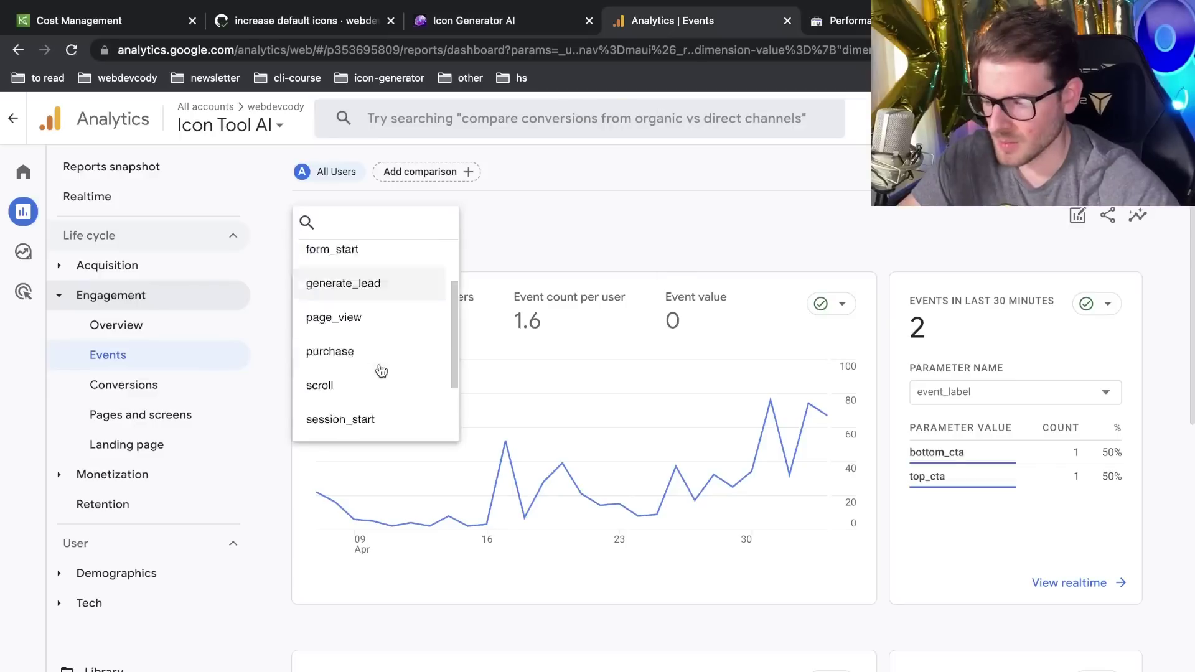
click(596, 239)
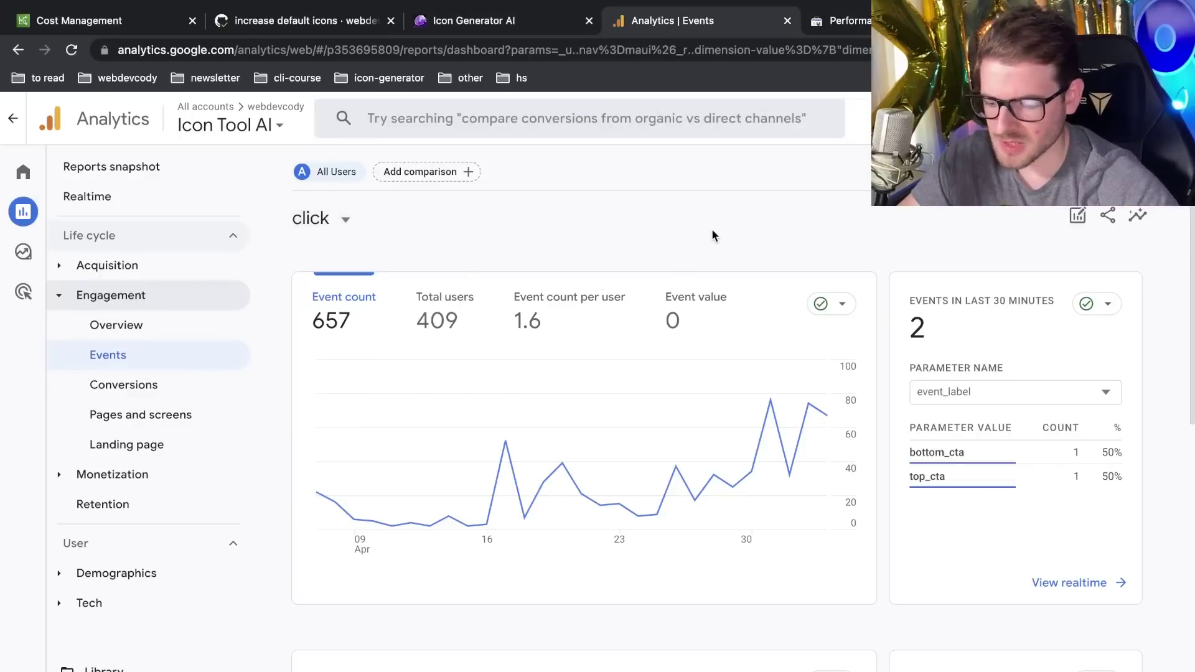
scroll(818, 558, down, 10)
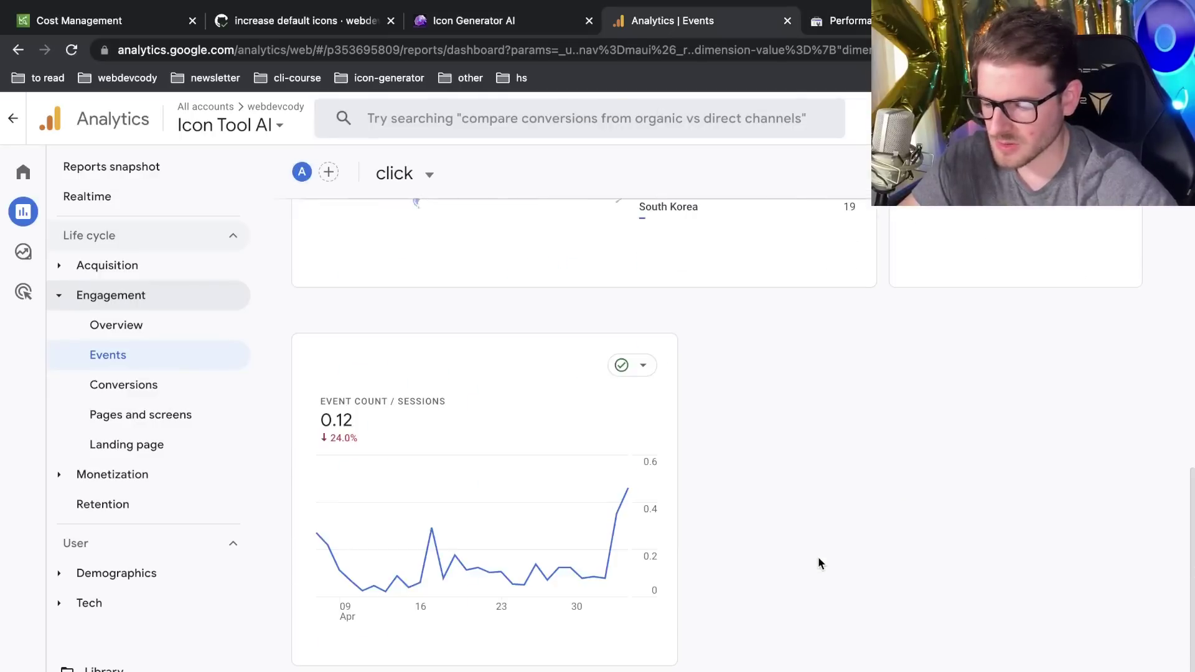
scroll(817, 556, up, 10)
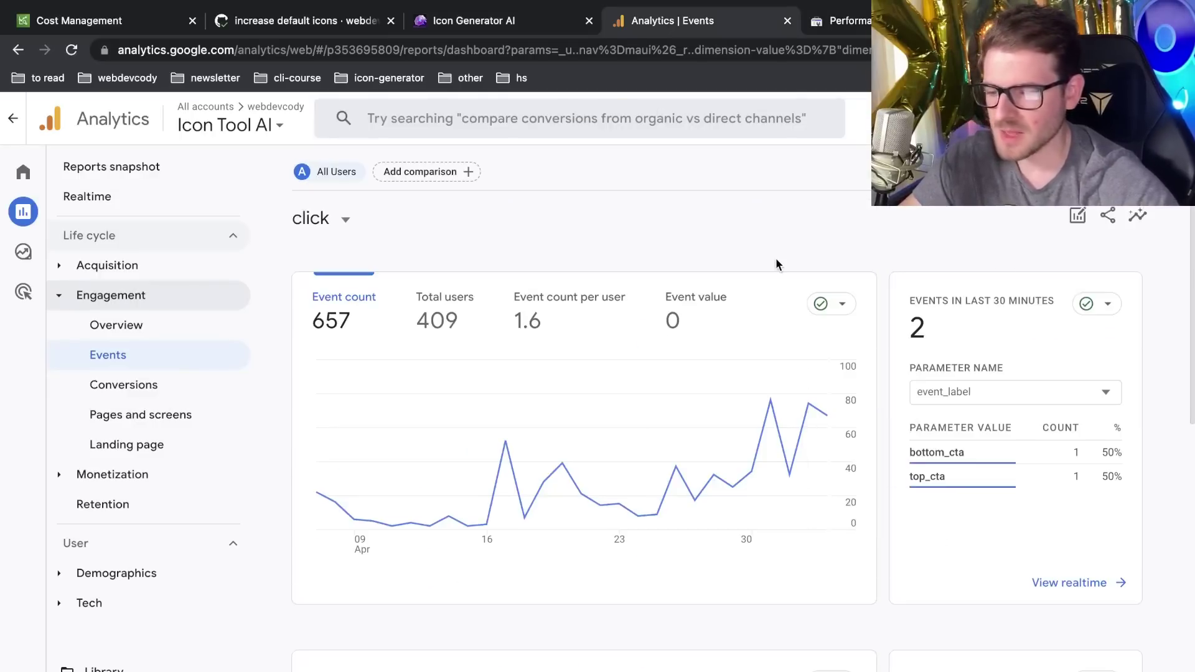
Switch to the Icon Generator AI home page showing 2328 users and 5290 icons
click(511, 26)
scroll(552, 324, up, 10)
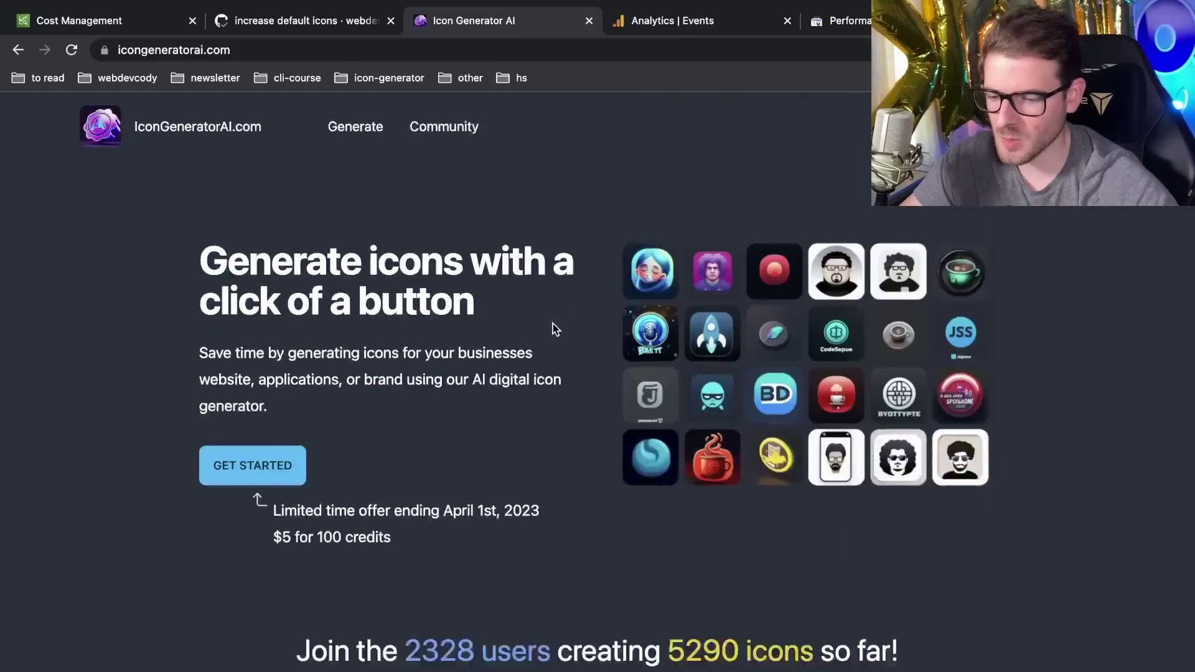
scroll(553, 324, down, 1)
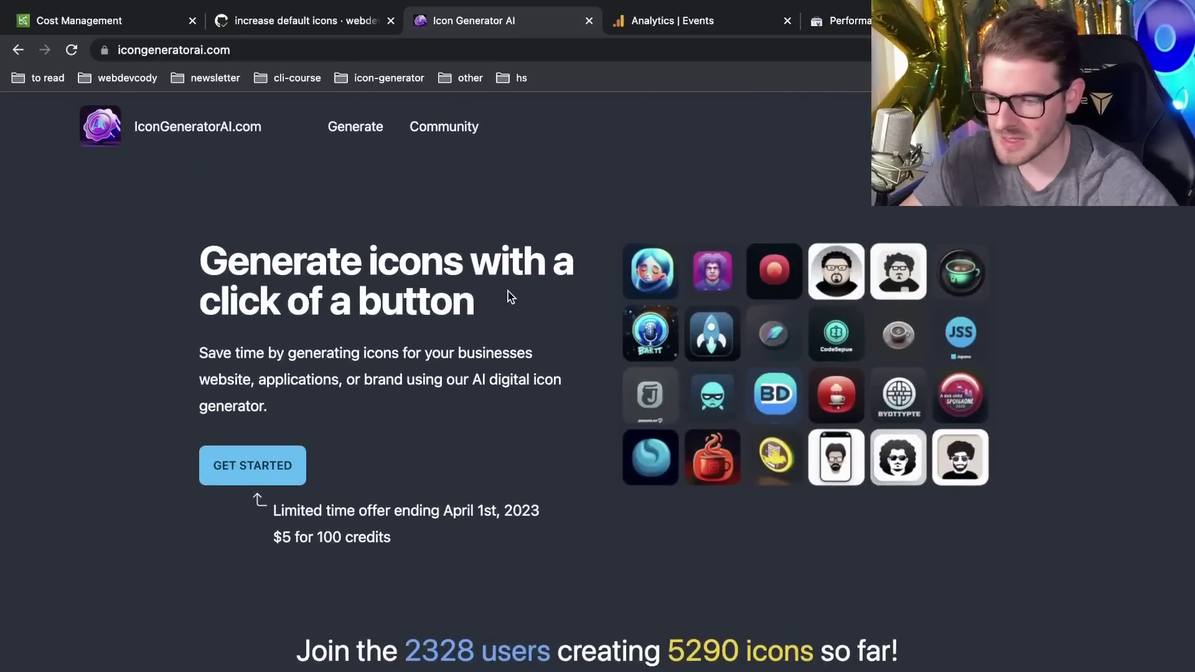